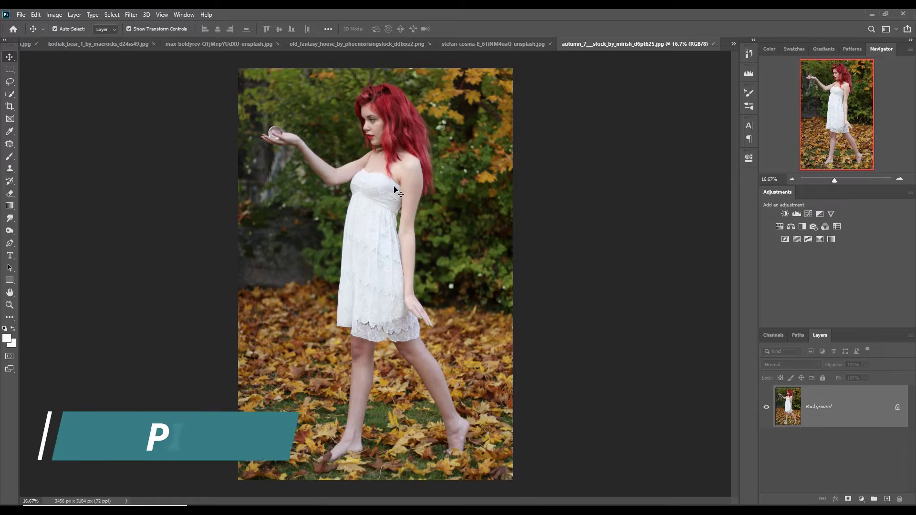
Step: Create a new blank 3840 × 2160 px document from the recent presets
{"action": "left_click", "coordinate": [21, 14]}
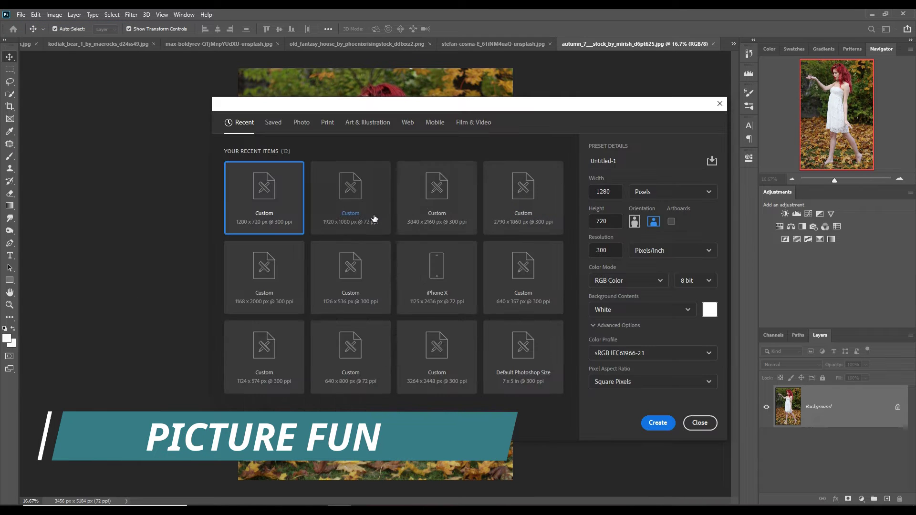
{"action": "left_click", "coordinate": [440, 193]}
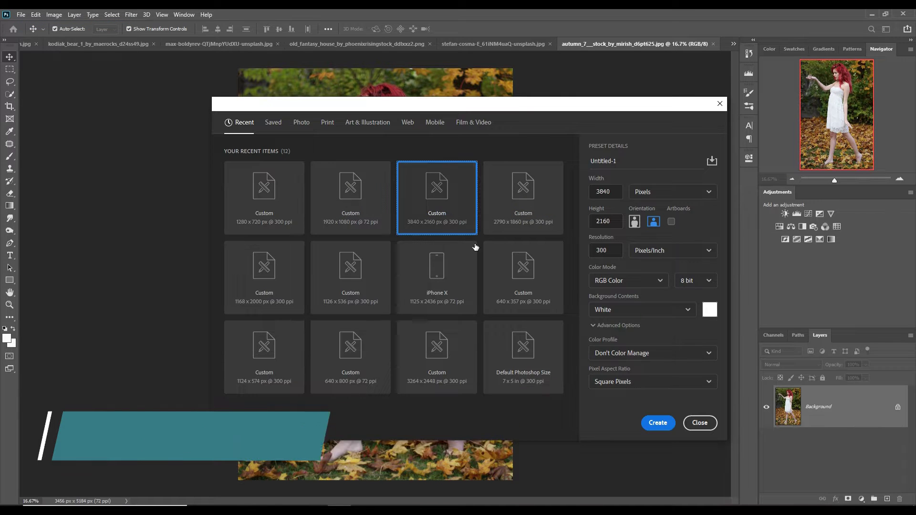
{"action": "left_click", "coordinate": [658, 423]}
{"action": "left_click", "coordinate": [546, 44]}
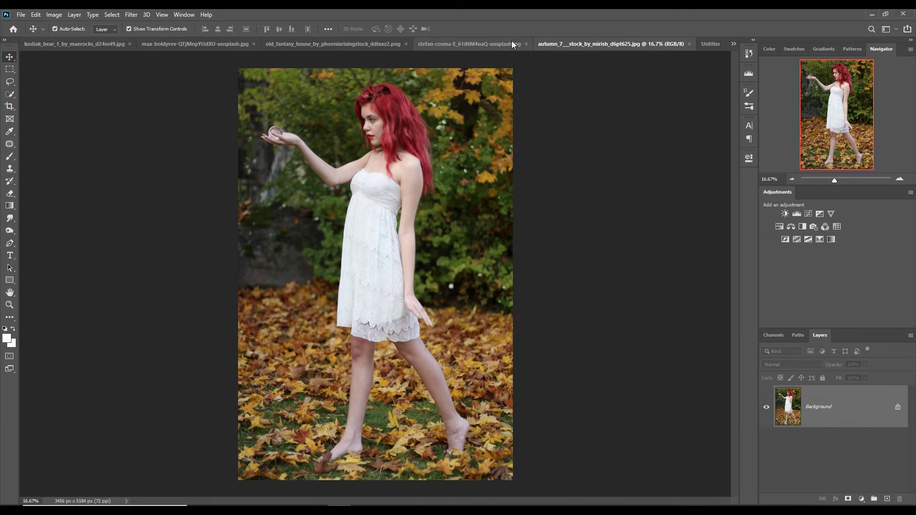
{"action": "left_click", "coordinate": [479, 42]}
Step: Run Select Subject on the kodiak bear photo
{"action": "left_click", "coordinate": [127, 45]}
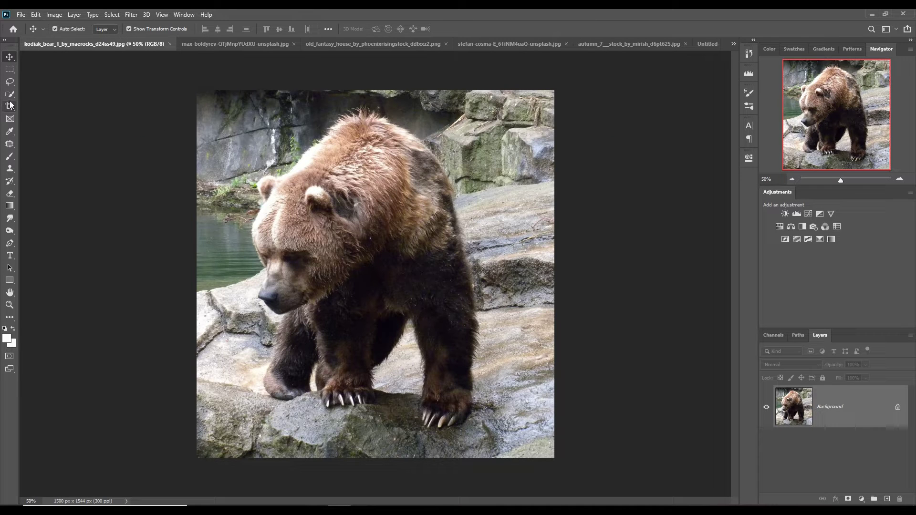
{"action": "left_click", "coordinate": [111, 15]}
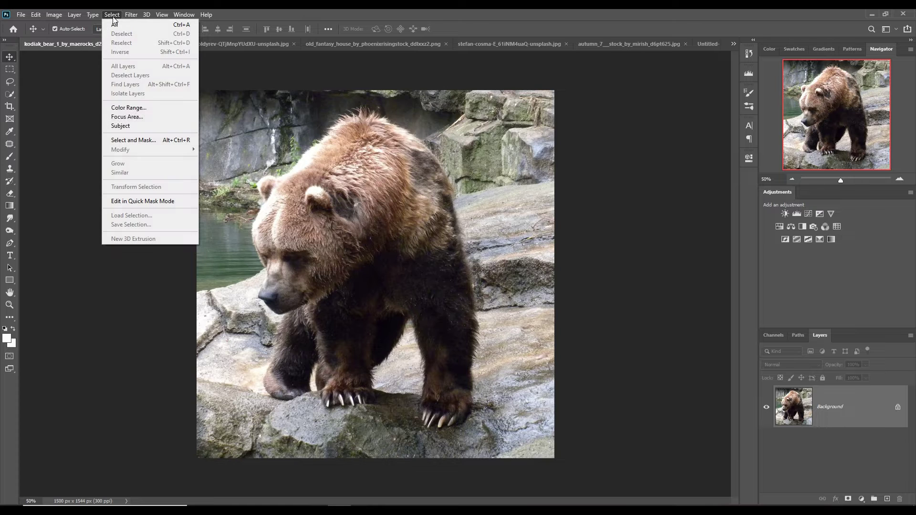
{"action": "left_click", "coordinate": [125, 127]}
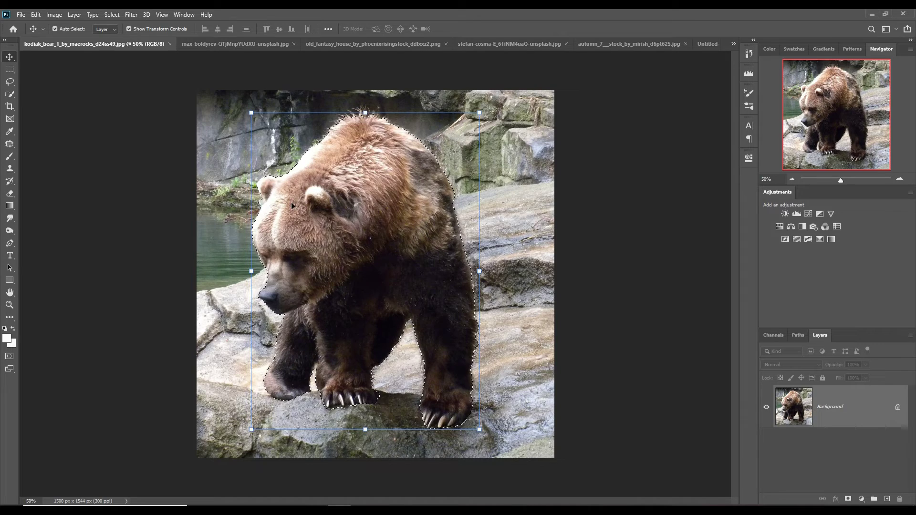
Step: Use the Lasso to add the missed snout edge and check the paws and back
{"action": "key", "text": "l"}
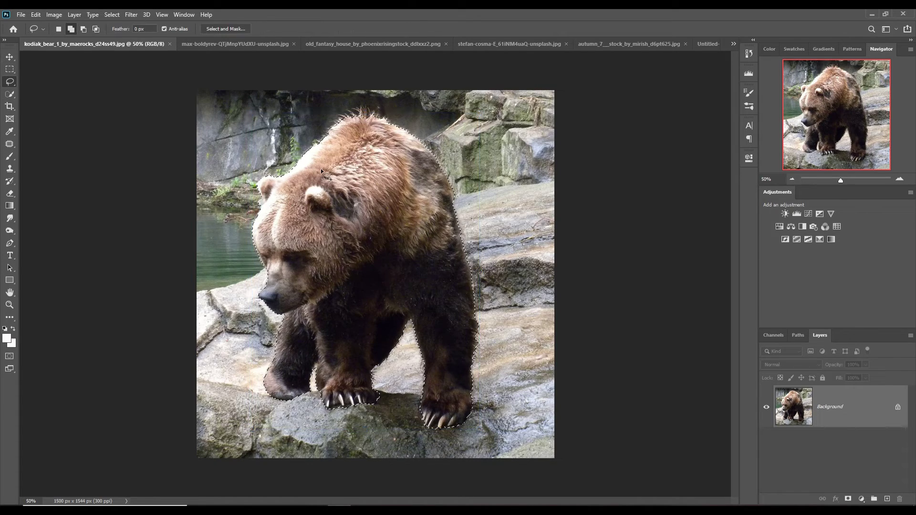
{"action": "key", "text": "ctrl+plus"}
{"action": "key", "text": "ctrl+plus"}
{"action": "key", "text": "ctrl+plus"}
{"action": "mouse_move", "coordinate": [255, 195]}
{"action": "left_mouse_down"}
{"action": "mouse_move", "coordinate": [591, 200]}
{"action": "mouse_move", "coordinate": [509, 205]}
{"action": "left_mouse_up"}
{"action": "left_click_drag", "start_coordinate": [501, 252], "coordinate": [497, 272]}
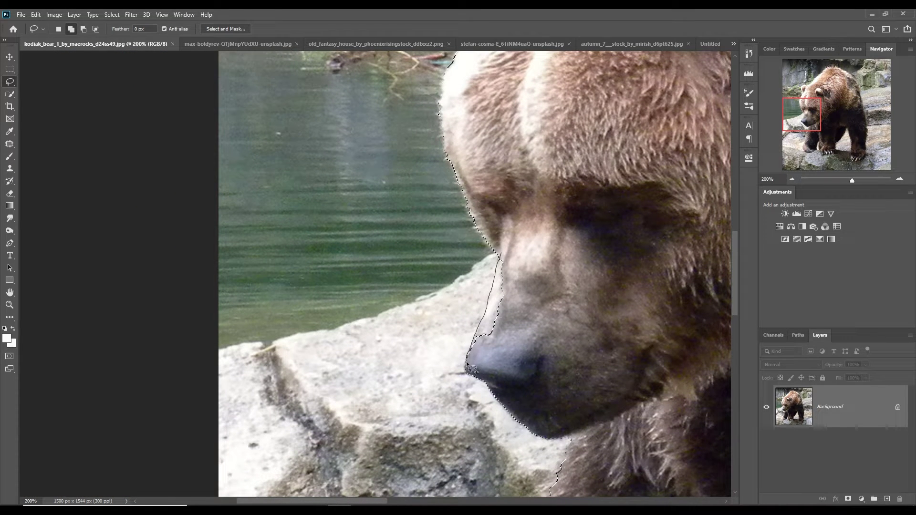
{"action": "left_click_drag", "start_coordinate": [518, 270], "coordinate": [519, 271]}
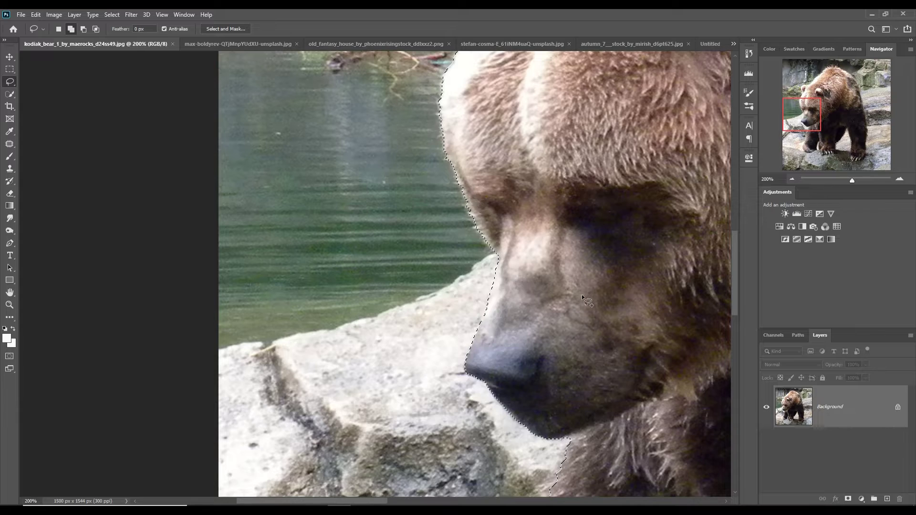
{"action": "mouse_move", "coordinate": [603, 328]}
{"action": "left_mouse_down"}
{"action": "mouse_move", "coordinate": [440, 246]}
{"action": "mouse_move", "coordinate": [413, 182]}
{"action": "mouse_move", "coordinate": [424, 182]}
{"action": "left_mouse_up"}
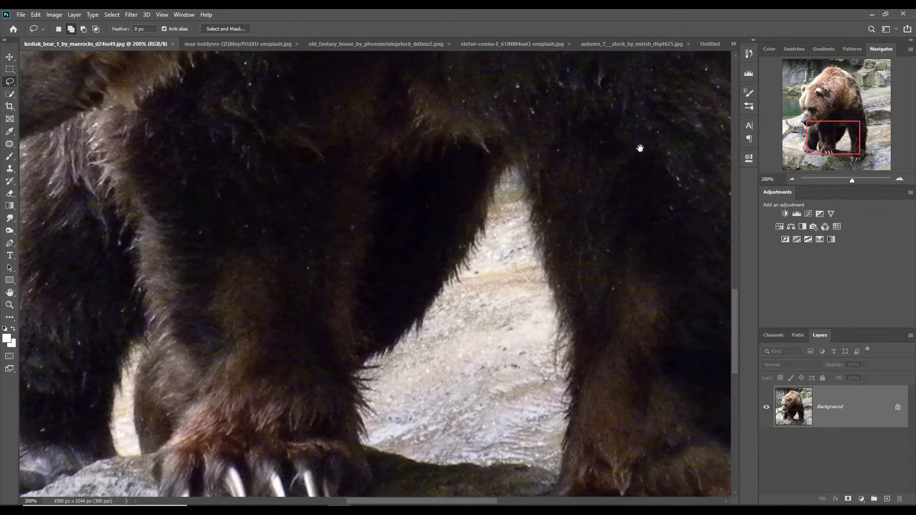
{"action": "mouse_move", "coordinate": [640, 147]}
{"action": "left_mouse_down"}
{"action": "mouse_move", "coordinate": [524, 184]}
{"action": "mouse_move", "coordinate": [546, 331]}
{"action": "mouse_move", "coordinate": [507, 314]}
{"action": "mouse_move", "coordinate": [563, 371]}
{"action": "mouse_move", "coordinate": [617, 353]}
{"action": "left_mouse_up"}
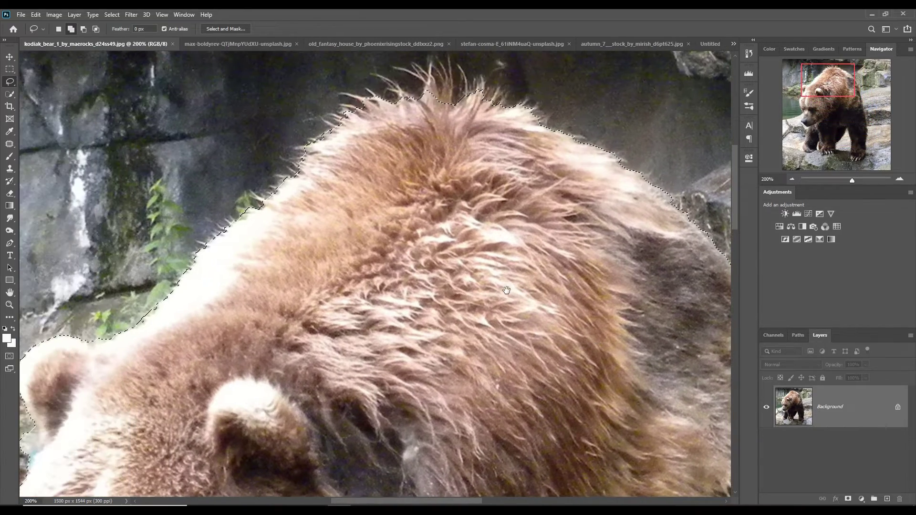
{"action": "key", "text": "ctrl+minus"}
{"action": "key", "text": "ctrl+minus"}
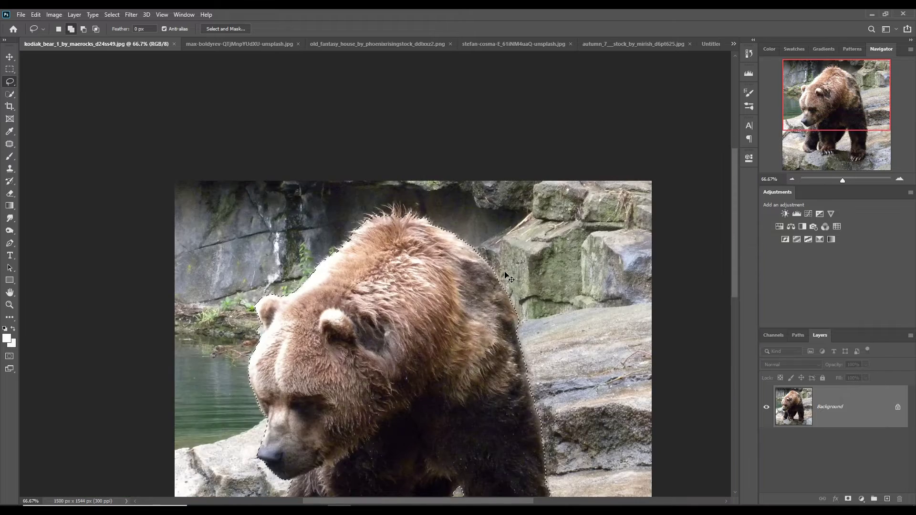
{"action": "key", "text": "ctrl+minus"}
{"action": "left_click", "coordinate": [9, 56]}
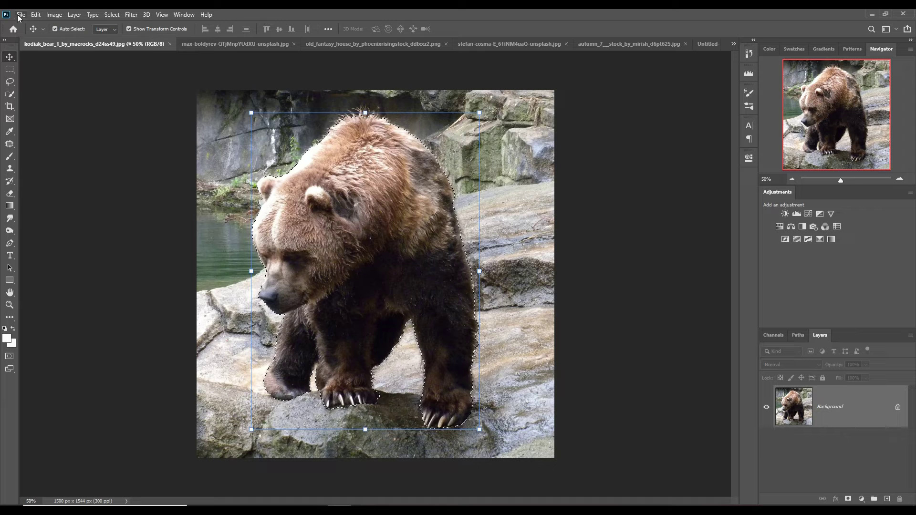
Step: Select the tall rock as the subject and copy it into the new document
{"action": "left_click", "coordinate": [734, 43]}
{"action": "left_click", "coordinate": [663, 45]}
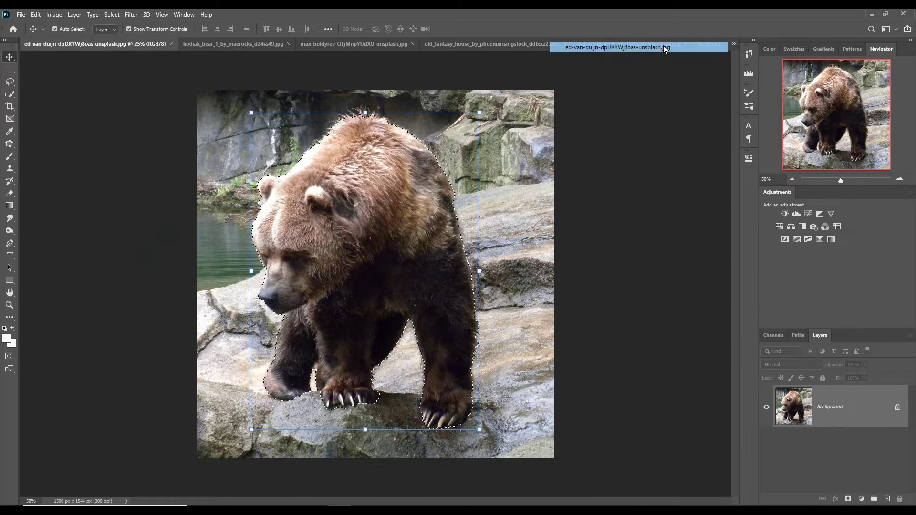
{"action": "left_click", "coordinate": [734, 44]}
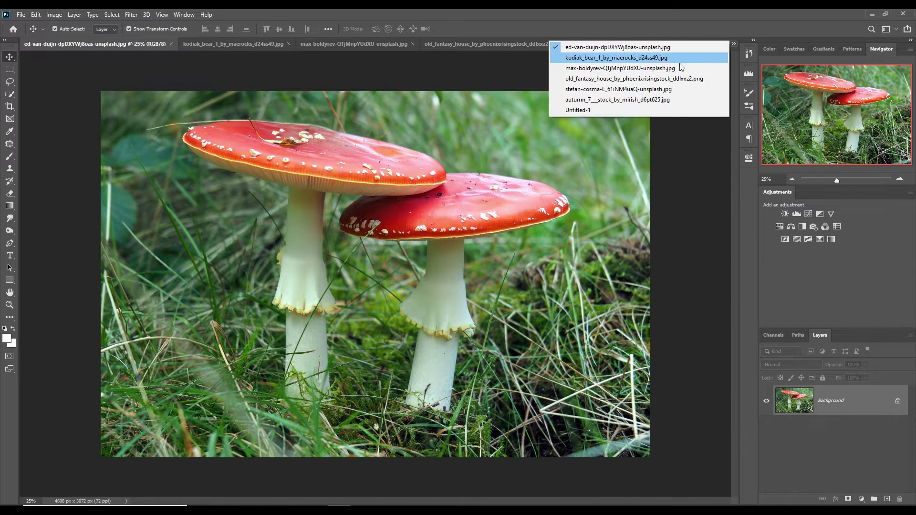
{"action": "left_click", "coordinate": [680, 69]}
{"action": "left_click", "coordinate": [112, 14]}
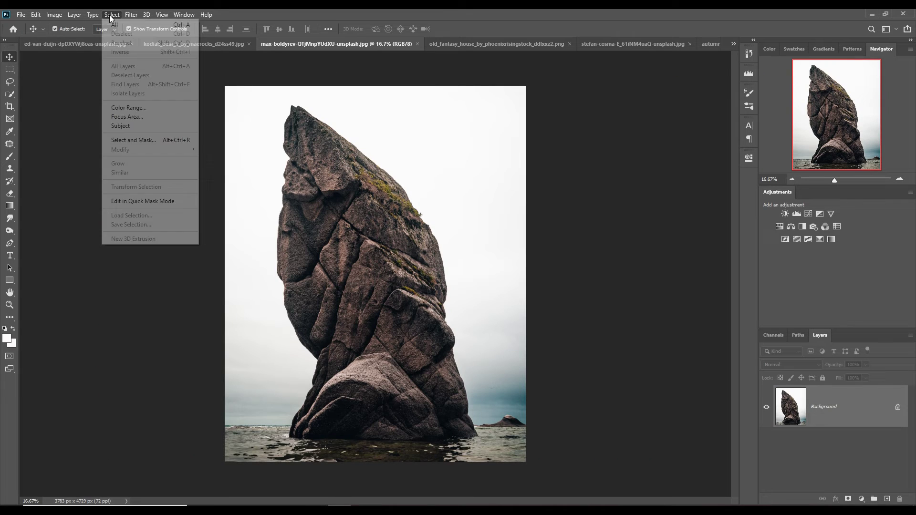
{"action": "left_click", "coordinate": [124, 125]}
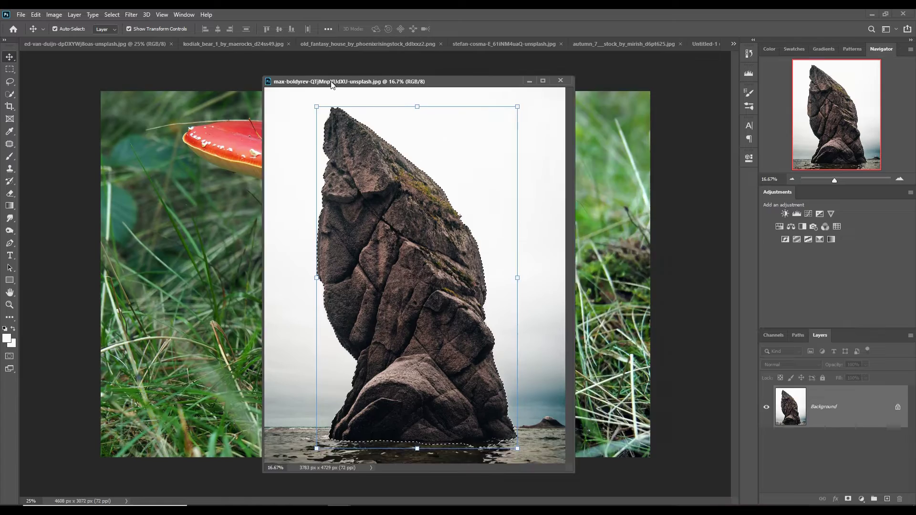
{"action": "left_click_drag", "start_coordinate": [322, 44], "coordinate": [396, 101]}
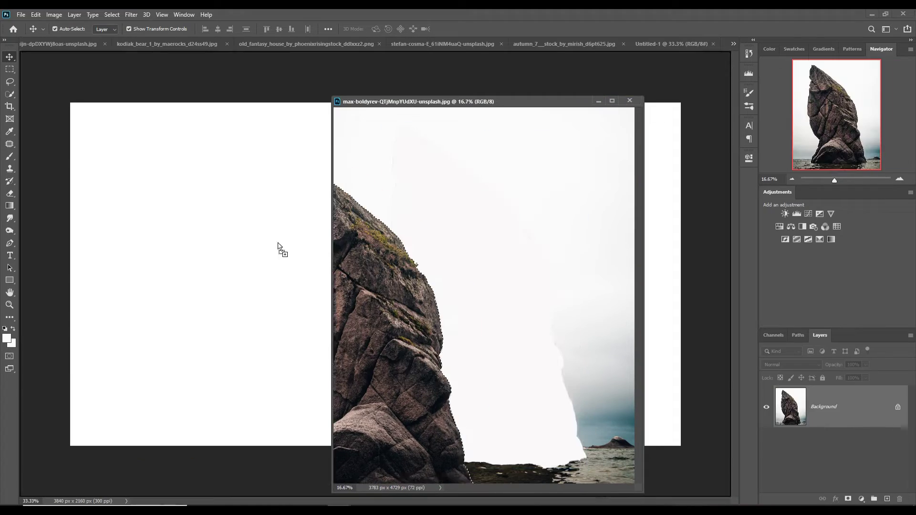
{"action": "left_click_drag", "start_coordinate": [481, 206], "coordinate": [282, 246]}
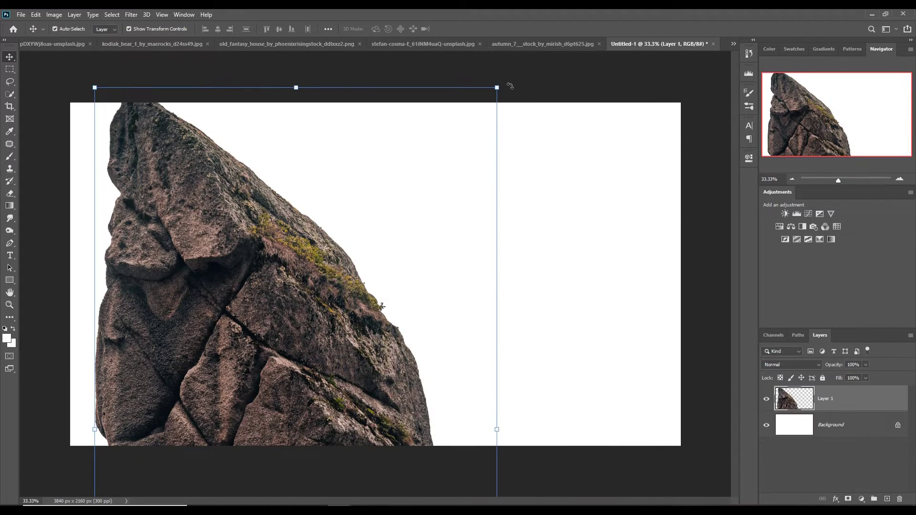
Step: Rotate the rock about −40°, enlarge it, and position it along the bottom
{"action": "mouse_move", "coordinate": [510, 86]}
{"action": "left_mouse_down"}
{"action": "mouse_move", "coordinate": [448, 151]}
{"action": "mouse_move", "coordinate": [416, 86]}
{"action": "left_mouse_up"}
{"action": "left_click_drag", "start_coordinate": [419, 124], "coordinate": [394, 280]}
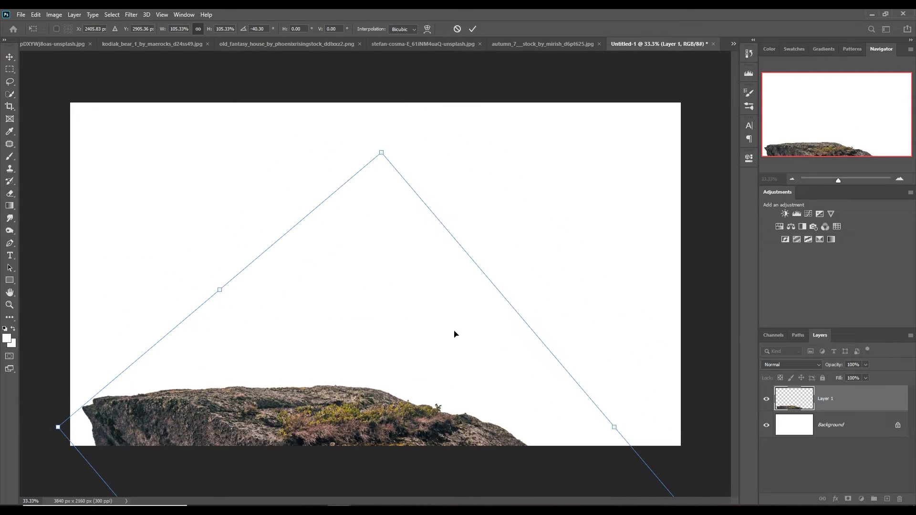
{"action": "left_click_drag", "start_coordinate": [454, 334], "coordinate": [456, 328]}
{"action": "key", "text": "ctrl+minus"}
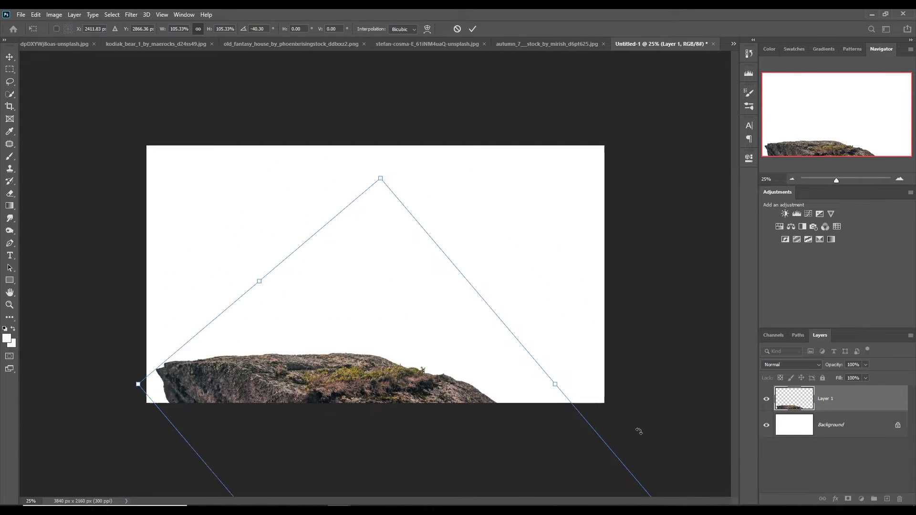
{"action": "key", "text": "ctrl+minus"}
{"action": "left_click_drag", "start_coordinate": [616, 491], "coordinate": [713, 505]}
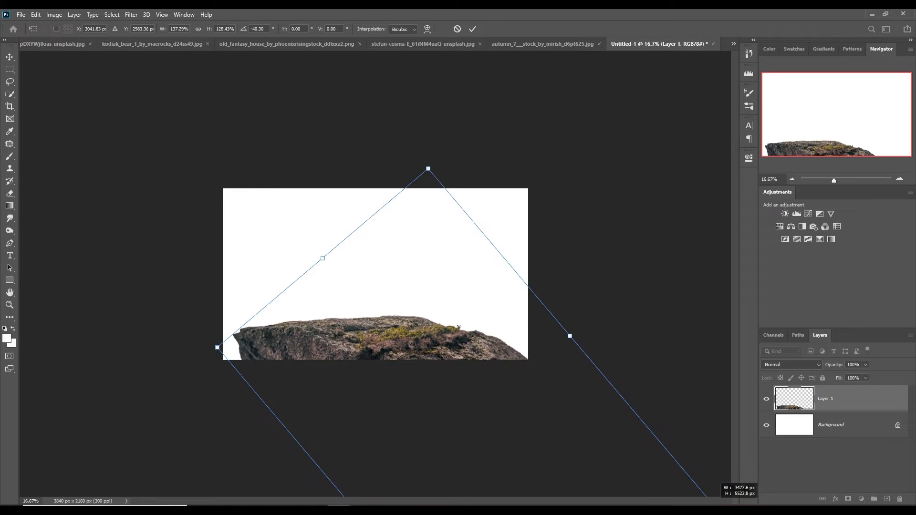
{"action": "mouse_move", "coordinate": [386, 335]}
{"action": "left_mouse_down"}
{"action": "mouse_move", "coordinate": [370, 346]}
{"action": "mouse_move", "coordinate": [382, 337]}
{"action": "left_mouse_up"}
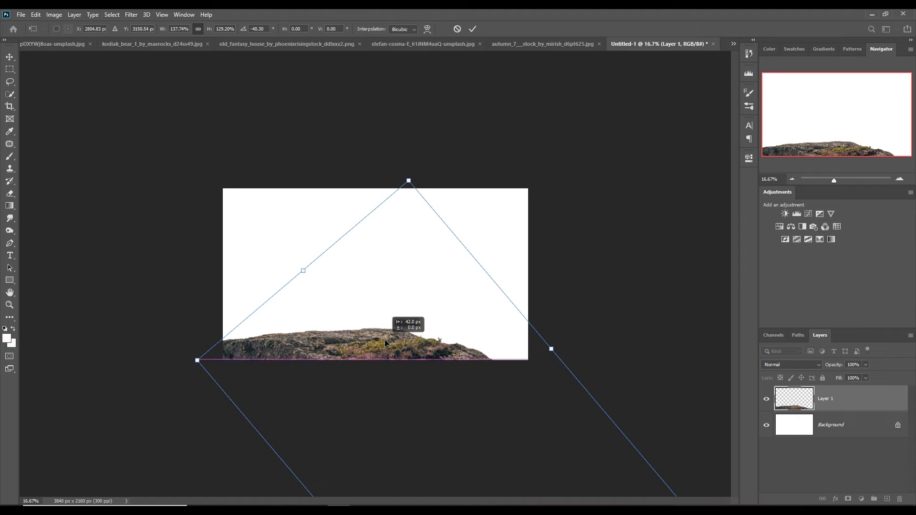
Step: Warp the rock's edges and corners into a wide, flat ground strip and commit
{"action": "left_click", "coordinate": [472, 29]}
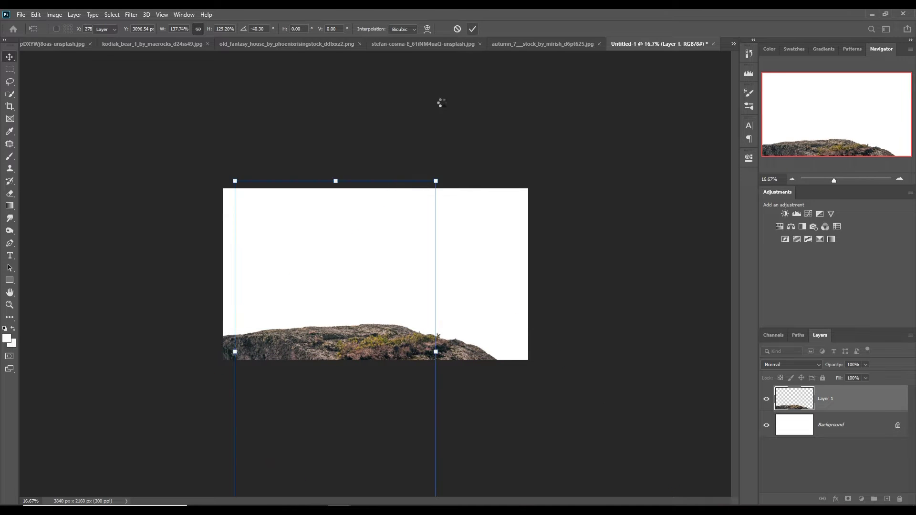
{"action": "left_click", "coordinate": [36, 14]}
{"action": "mouse_move", "coordinate": [50, 233]}
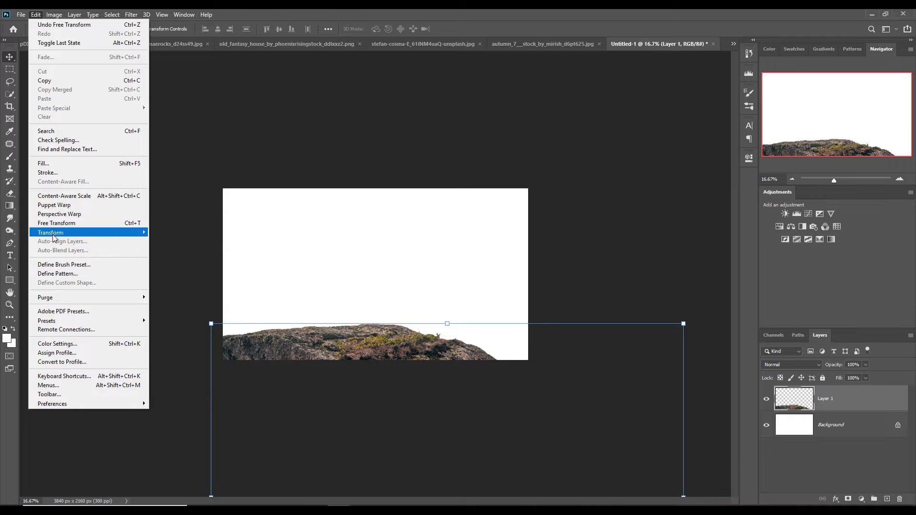
{"action": "left_click", "coordinate": [170, 296]}
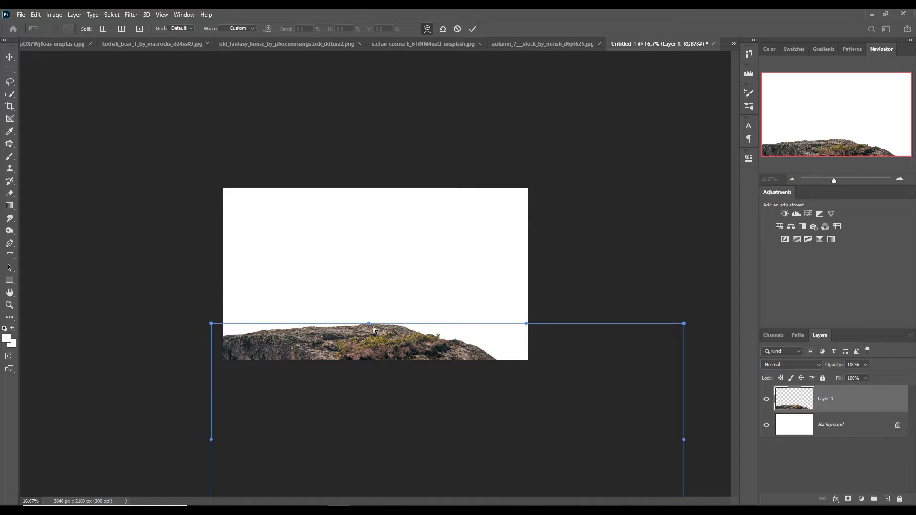
{"action": "left_click_drag", "start_coordinate": [373, 329], "coordinate": [373, 342]}
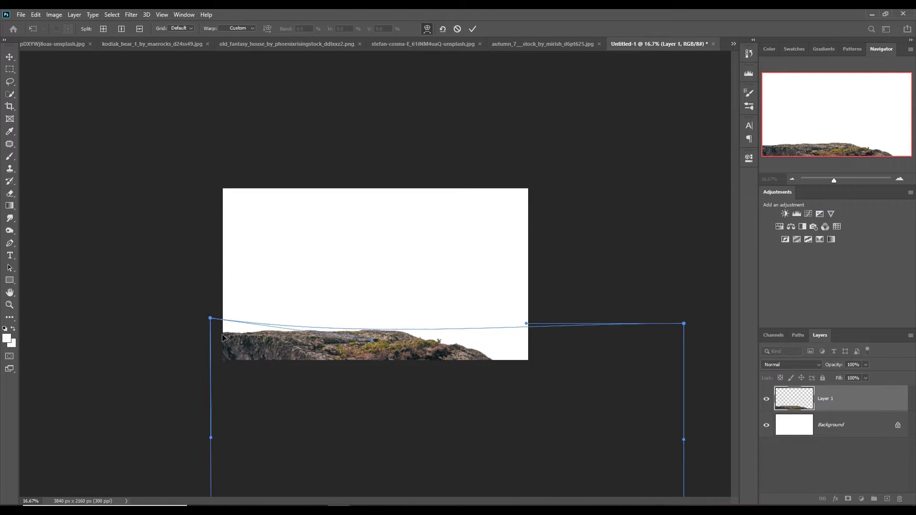
{"action": "left_click_drag", "start_coordinate": [221, 334], "coordinate": [222, 330]}
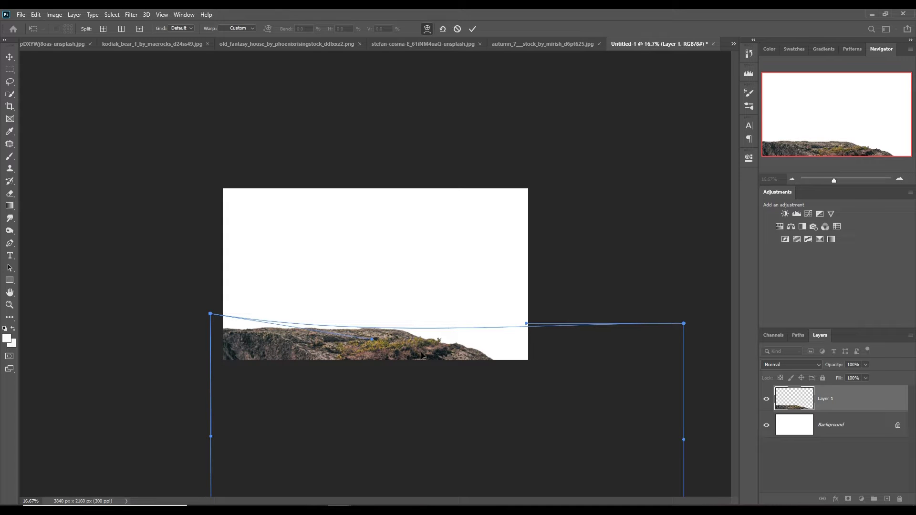
{"action": "left_click_drag", "start_coordinate": [685, 332], "coordinate": [681, 248]}
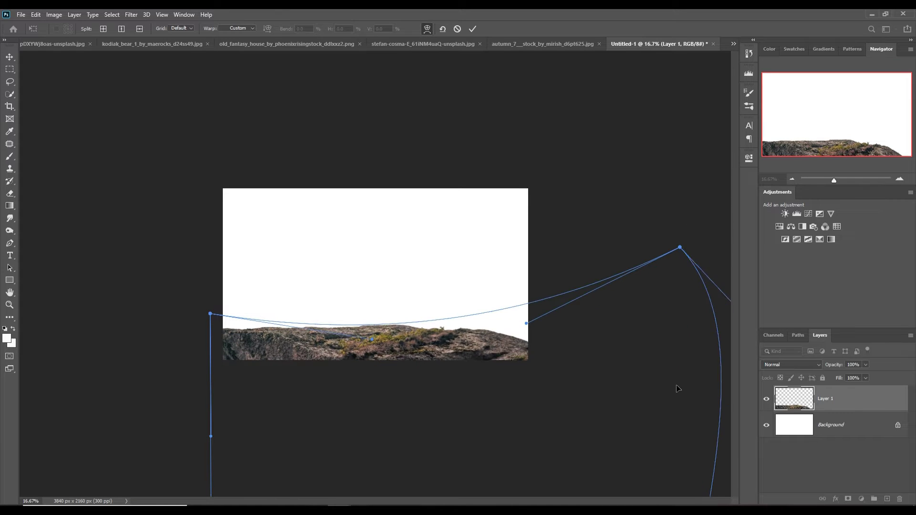
{"action": "left_click_drag", "start_coordinate": [397, 337], "coordinate": [397, 341]}
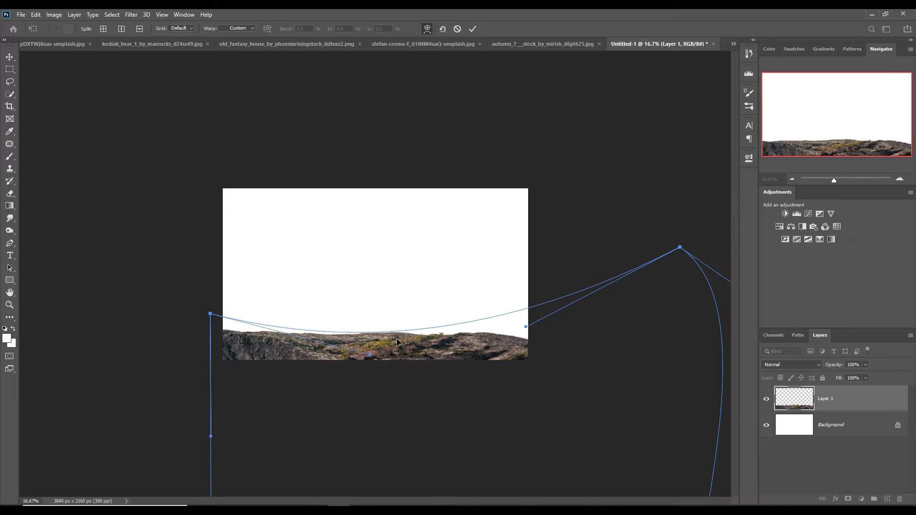
{"action": "left_click", "coordinate": [475, 29]}
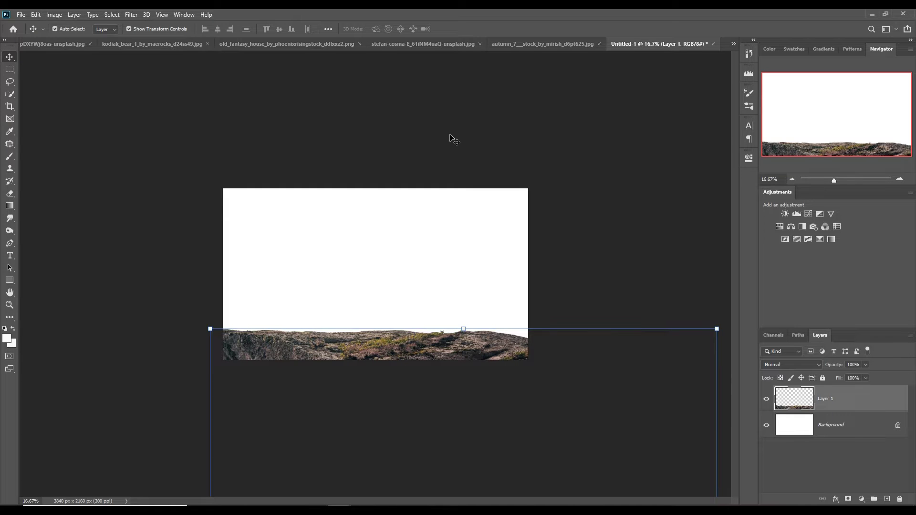
Step: Copy the selected bear into the composite as Layer 2, scaled to 117.66% on the ledge
{"action": "left_click", "coordinate": [733, 44]}
{"action": "left_click", "coordinate": [712, 55]}
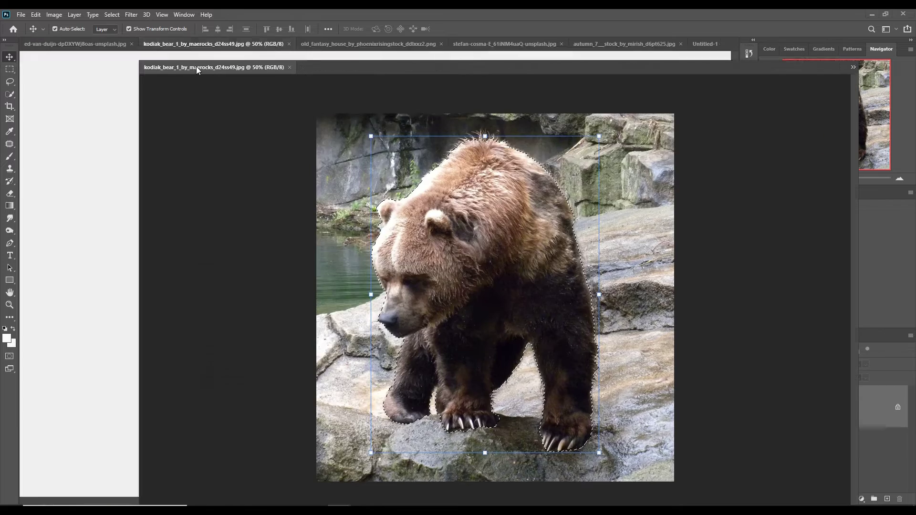
{"action": "left_click_drag", "start_coordinate": [196, 44], "coordinate": [583, 120]}
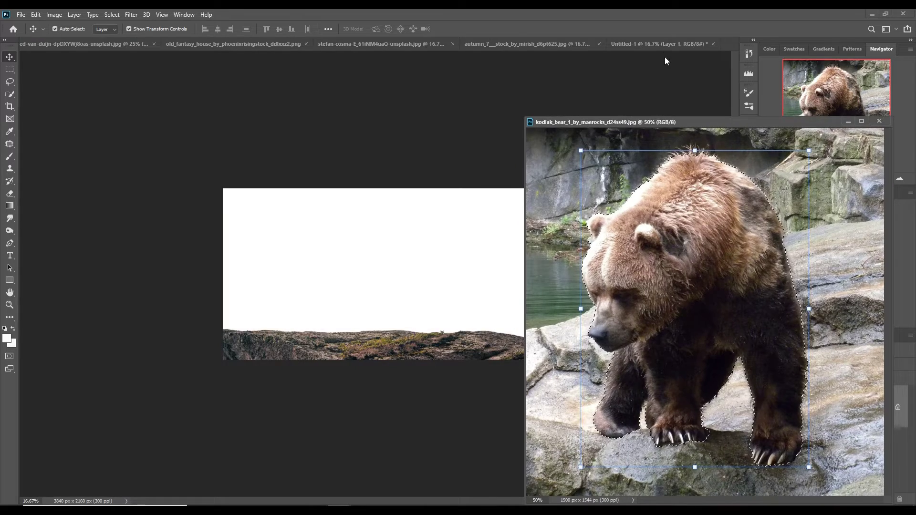
{"action": "left_click_drag", "start_coordinate": [673, 227], "coordinate": [400, 234]}
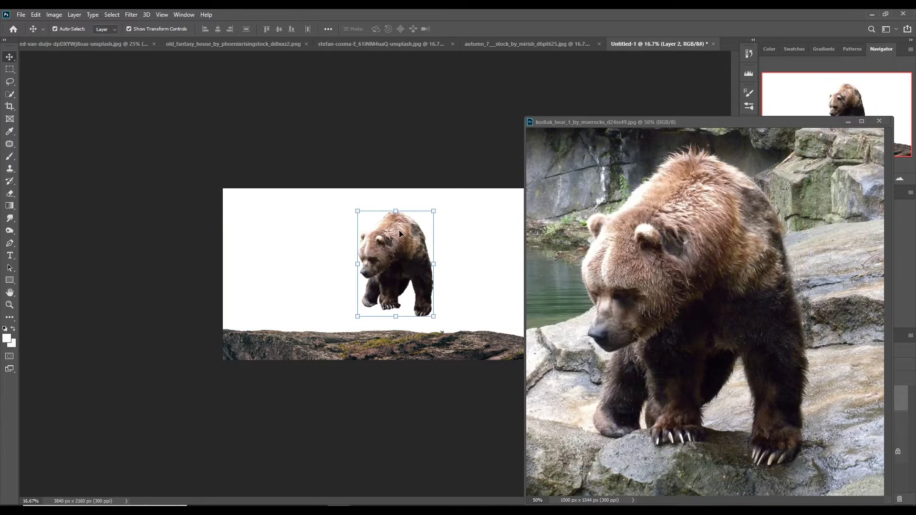
{"action": "left_click", "coordinate": [848, 121]}
{"action": "mouse_move", "coordinate": [434, 316]}
{"action": "left_mouse_down"}
{"action": "mouse_move", "coordinate": [448, 340]}
{"action": "mouse_move", "coordinate": [432, 322]}
{"action": "left_mouse_up"}
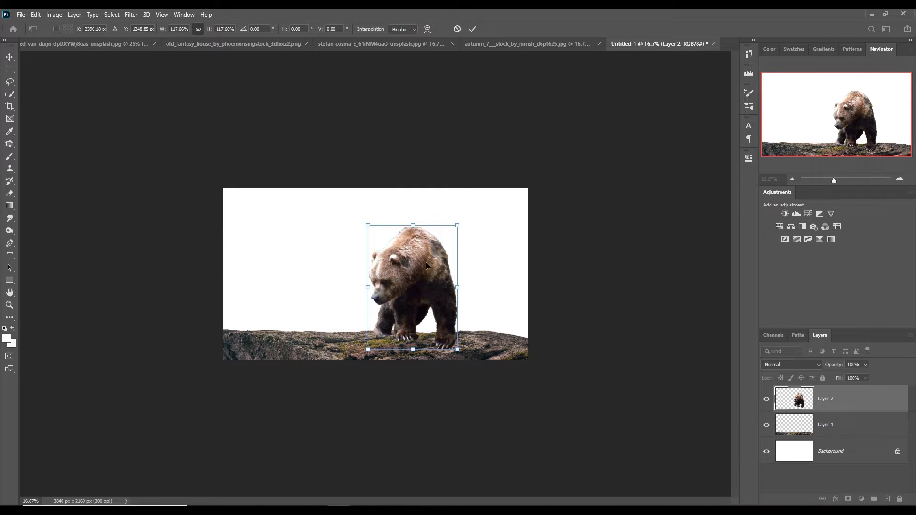
{"action": "left_click_drag", "start_coordinate": [426, 265], "coordinate": [428, 268]}
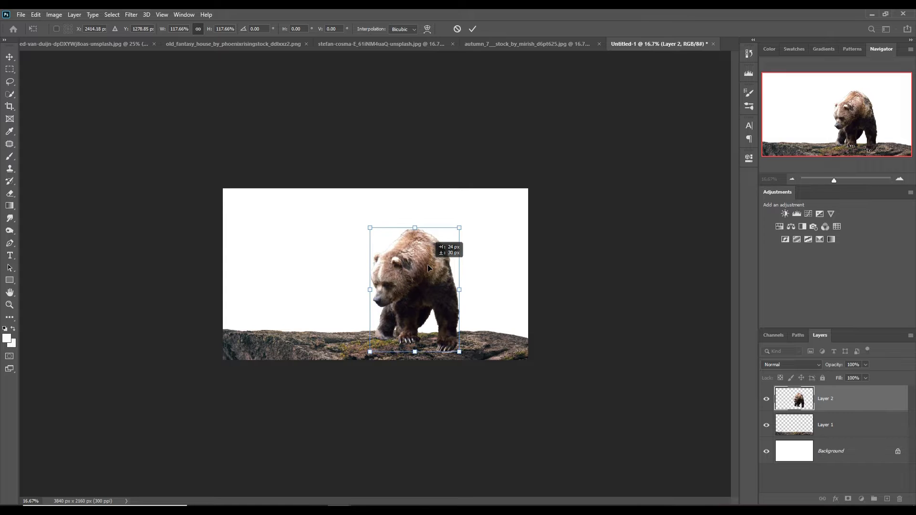
{"action": "left_click", "coordinate": [473, 28]}
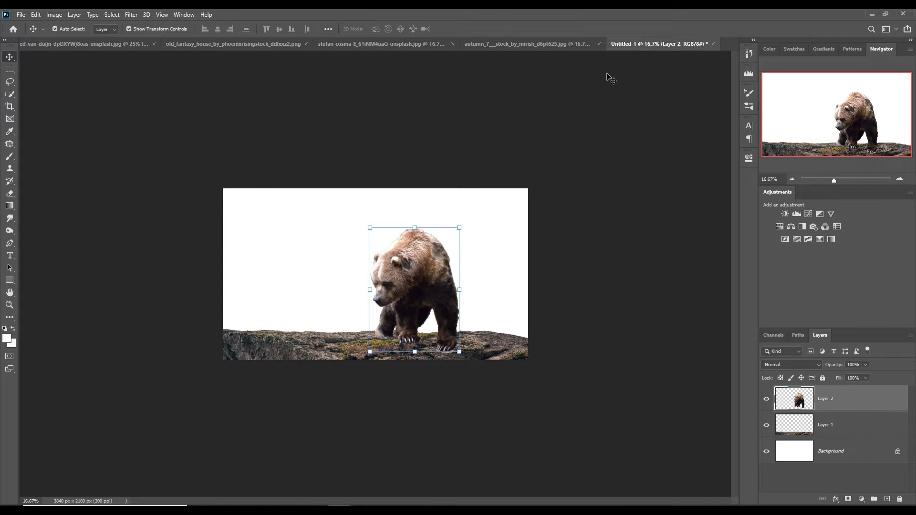
{"action": "left_click", "coordinate": [99, 45]}
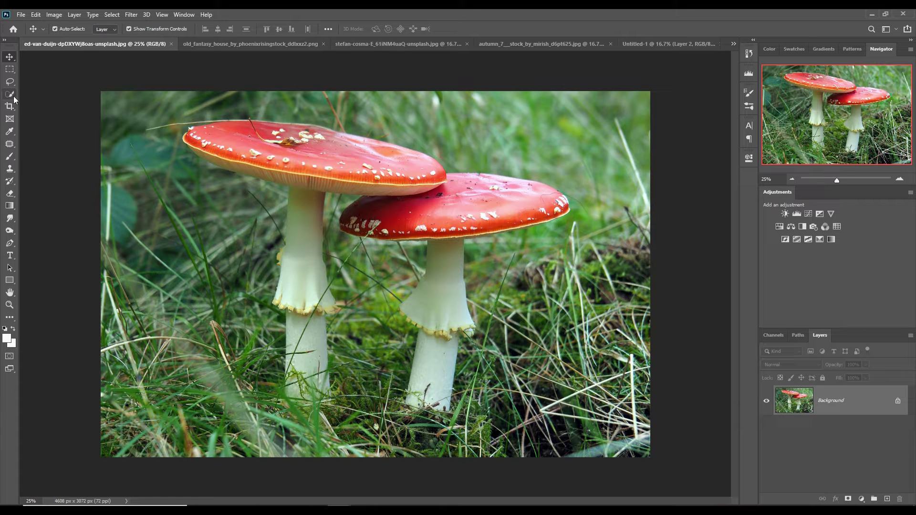
Step: Copy the selected mushrooms in as Layer 3, shrunk to 19.10% left of the bear
{"action": "left_click", "coordinate": [111, 14]}
{"action": "left_click", "coordinate": [124, 123]}
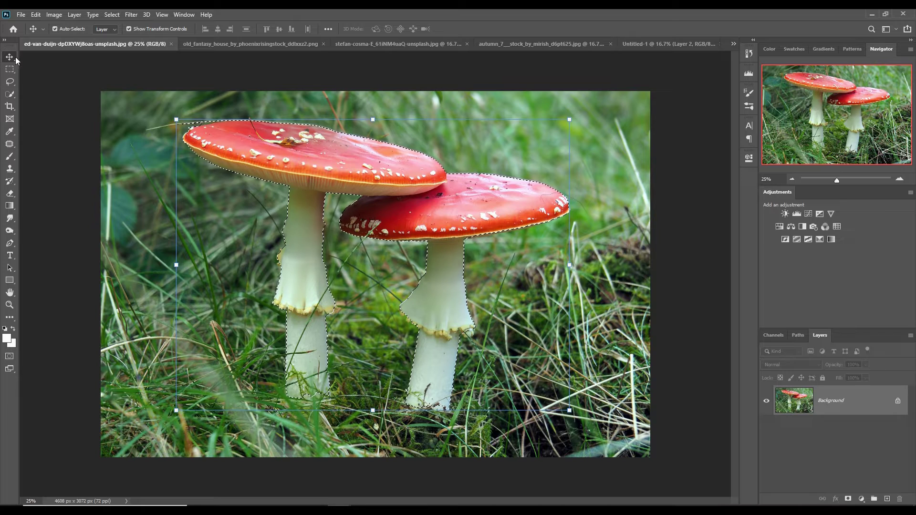
{"action": "left_click_drag", "start_coordinate": [95, 43], "coordinate": [599, 41]}
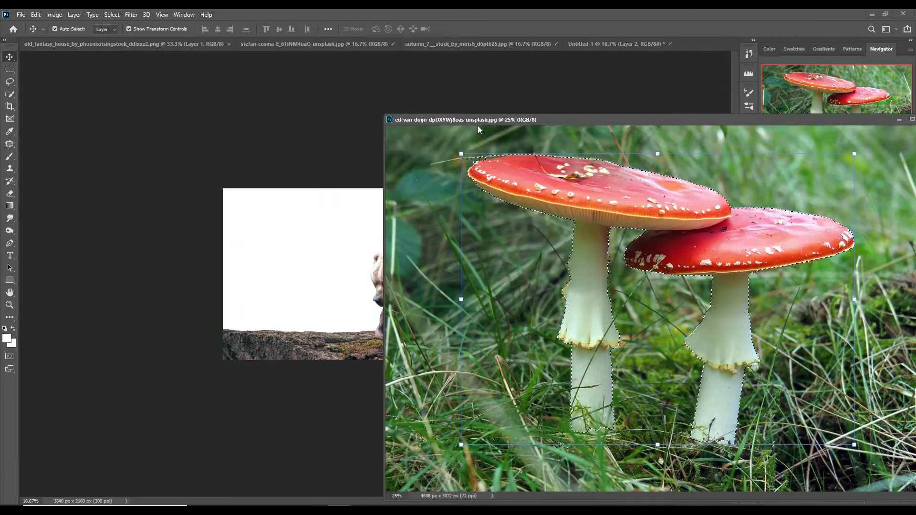
{"action": "left_click_drag", "start_coordinate": [709, 219], "coordinate": [312, 226]}
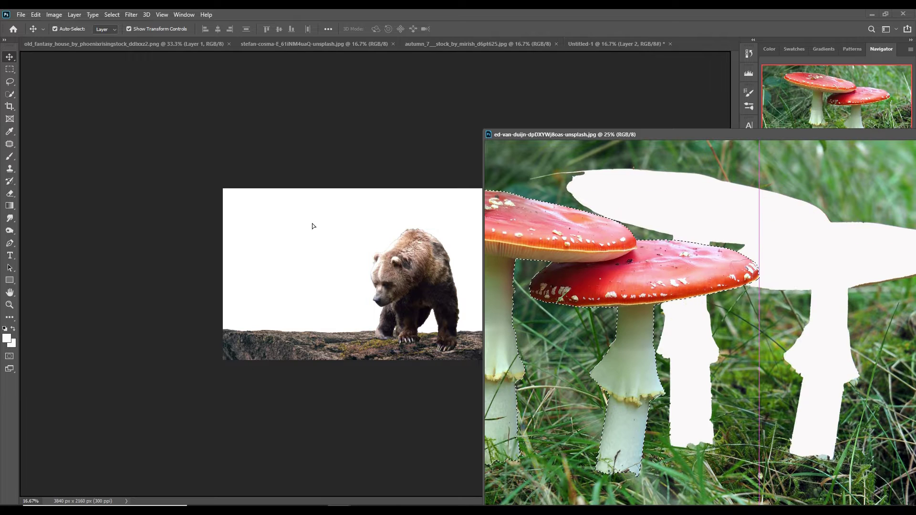
{"action": "left_click_drag", "start_coordinate": [897, 136], "coordinate": [520, 213]}
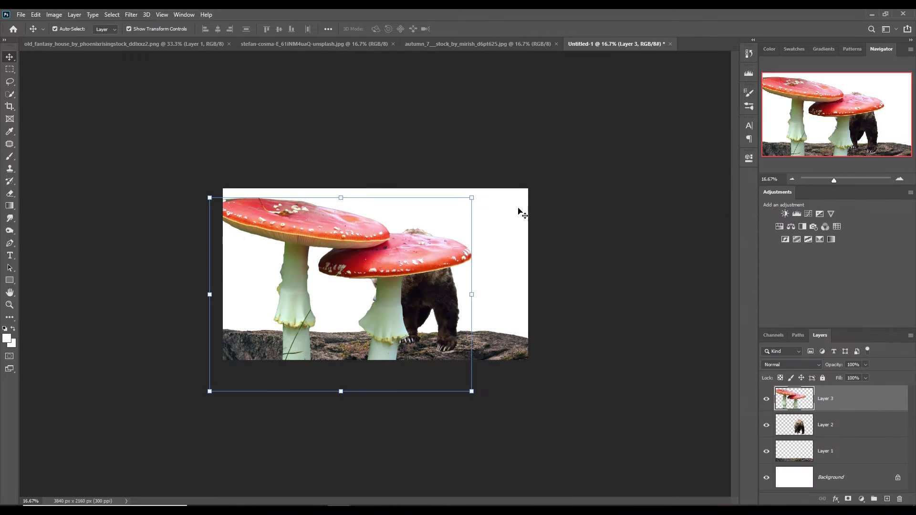
{"action": "mouse_move", "coordinate": [345, 205]}
{"action": "left_mouse_down"}
{"action": "mouse_move", "coordinate": [341, 308]}
{"action": "mouse_move", "coordinate": [328, 262]}
{"action": "mouse_move", "coordinate": [328, 317]}
{"action": "left_mouse_up"}
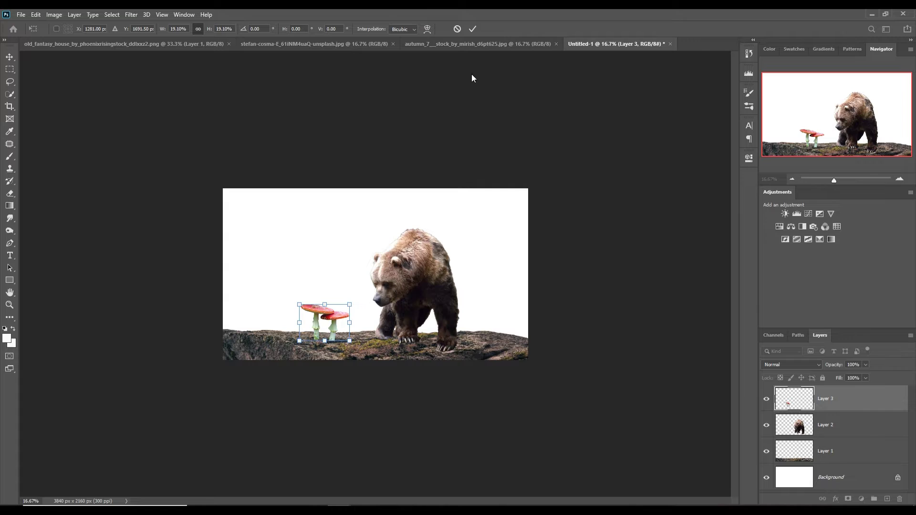
{"action": "left_click", "coordinate": [473, 29]}
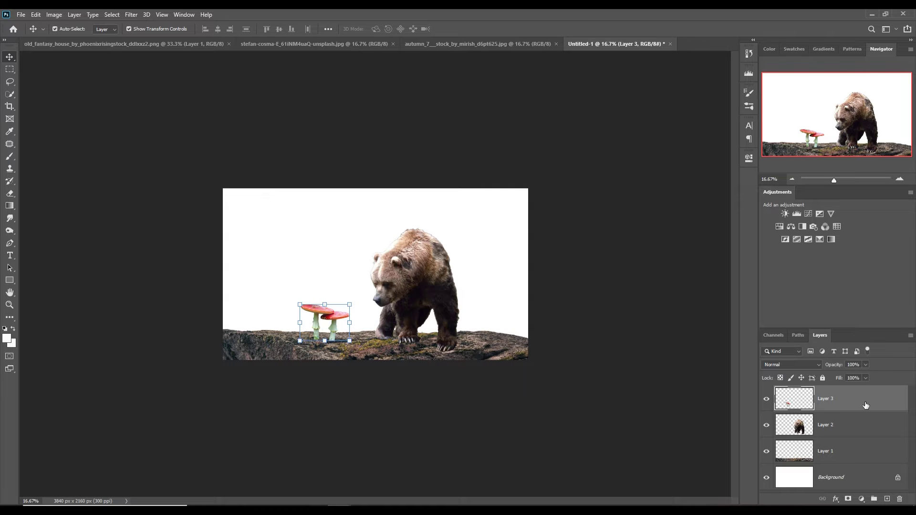
{"action": "key", "text": "ctrl+plus"}
Step: Zoom to 50% and add an empty layer above the bear layer
{"action": "key", "text": "ctrl+plus"}
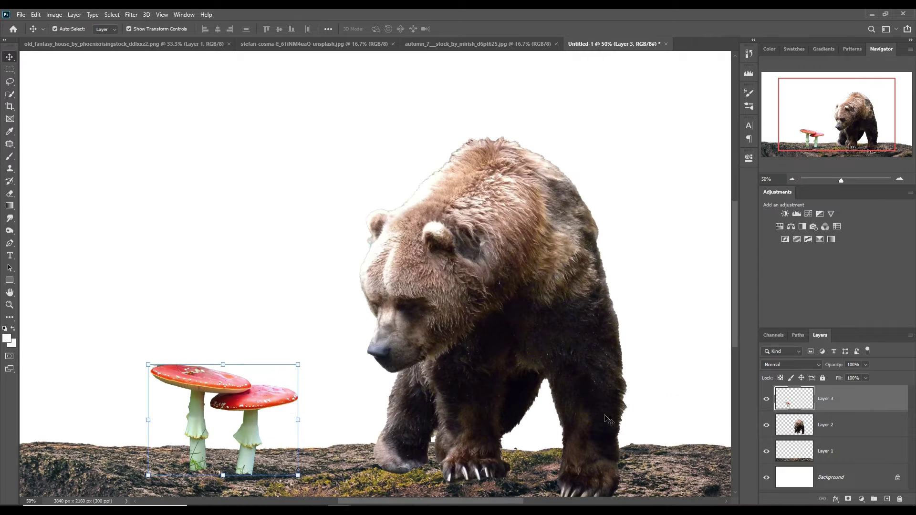
{"action": "key", "text": "ctrl+plus"}
{"action": "left_click", "coordinate": [864, 422]}
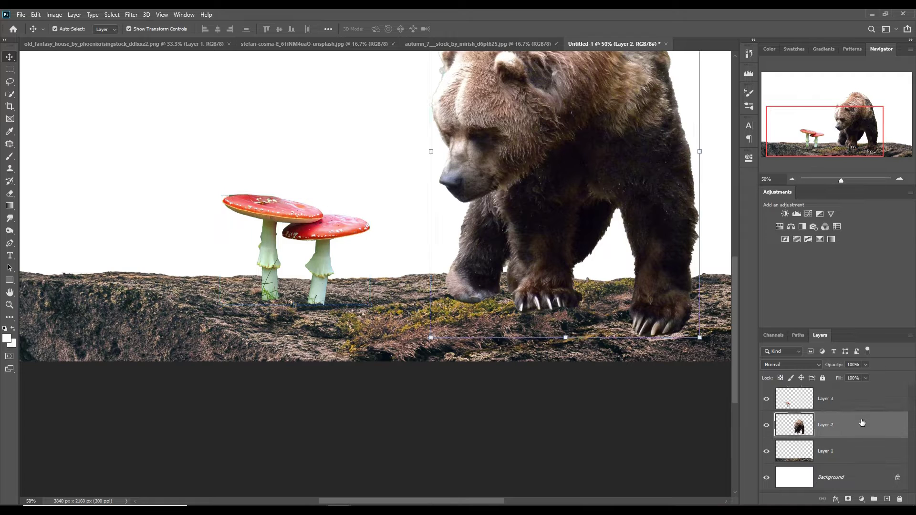
{"action": "left_click", "coordinate": [862, 403]}
{"action": "left_click", "coordinate": [856, 425]}
{"action": "left_click", "coordinate": [888, 499]}
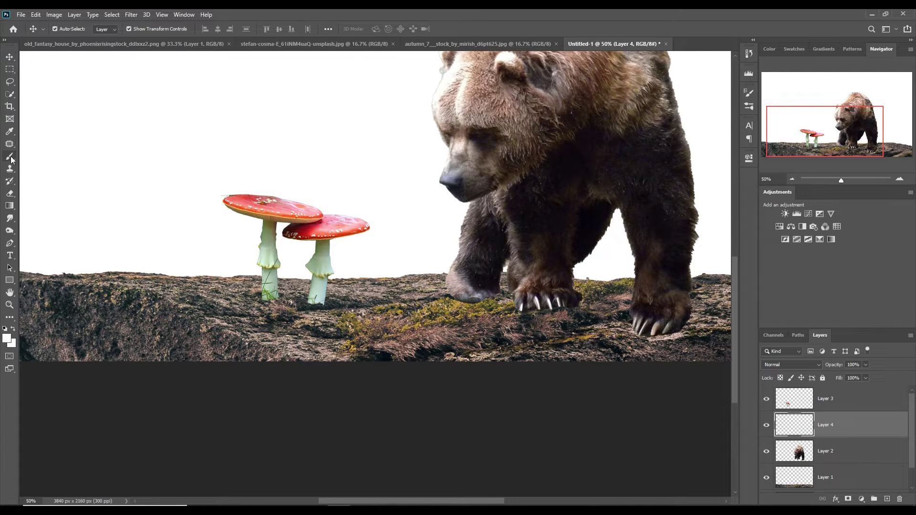
Step: Set the Brush to 100% opacity with pure black #000000 as the foreground colour
{"action": "left_click", "coordinate": [11, 158]}
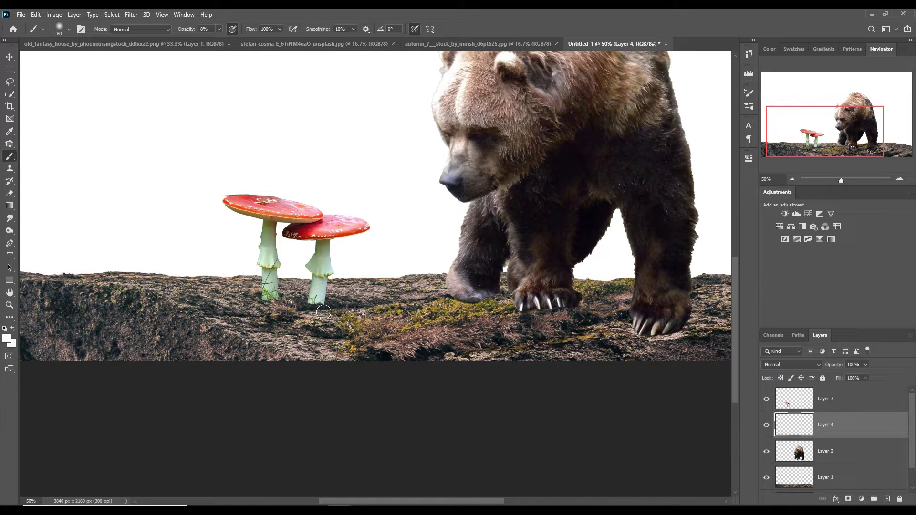
{"action": "left_click", "coordinate": [219, 29]}
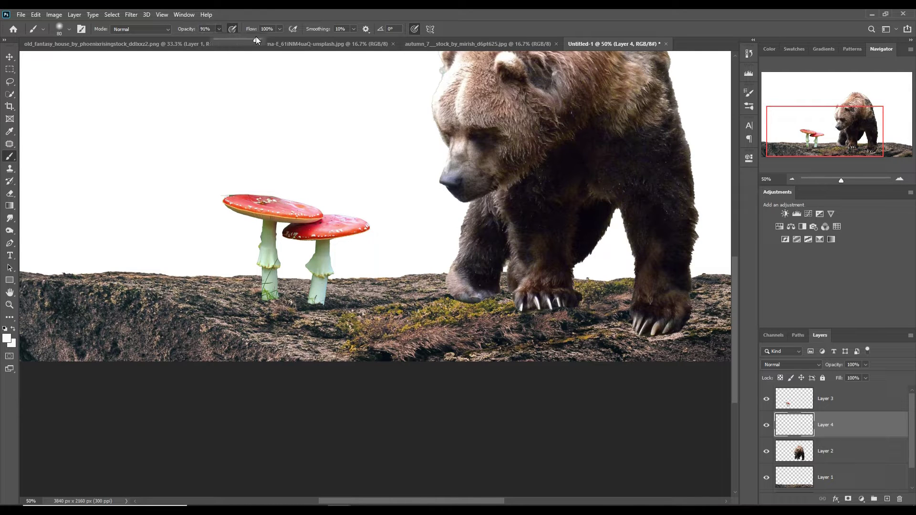
{"action": "left_click", "coordinate": [324, 311]}
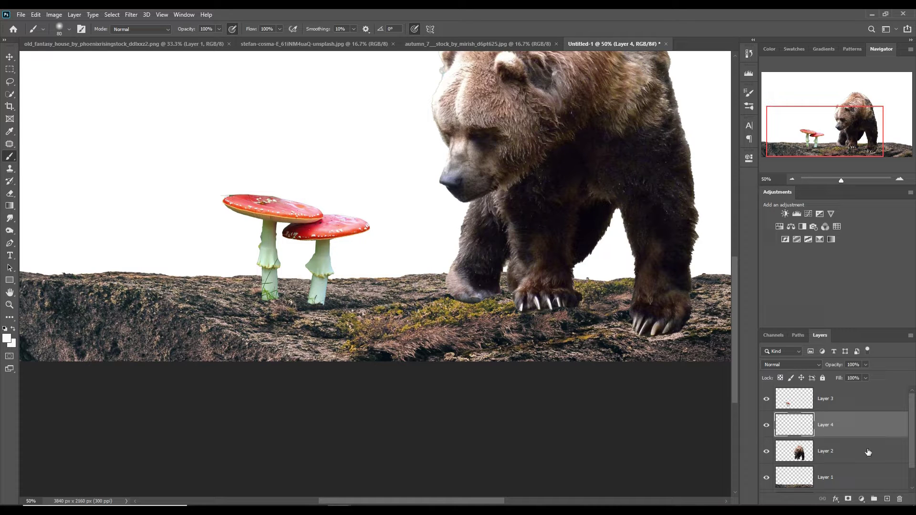
{"action": "left_click", "coordinate": [6, 338]}
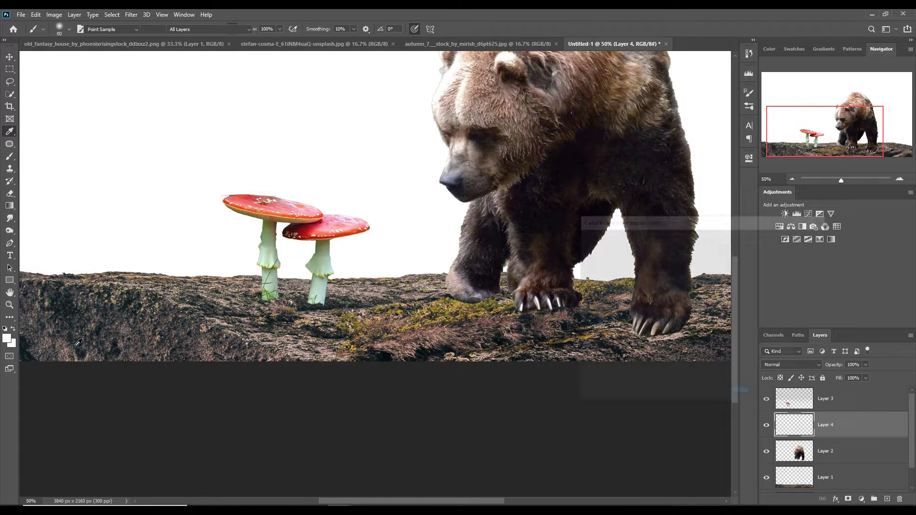
{"action": "left_click", "coordinate": [582, 364]}
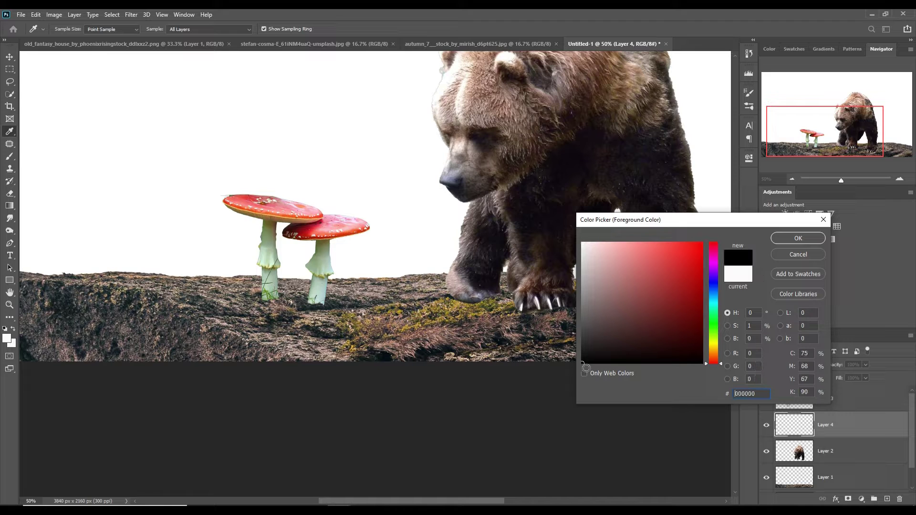
{"action": "left_click", "coordinate": [798, 238]}
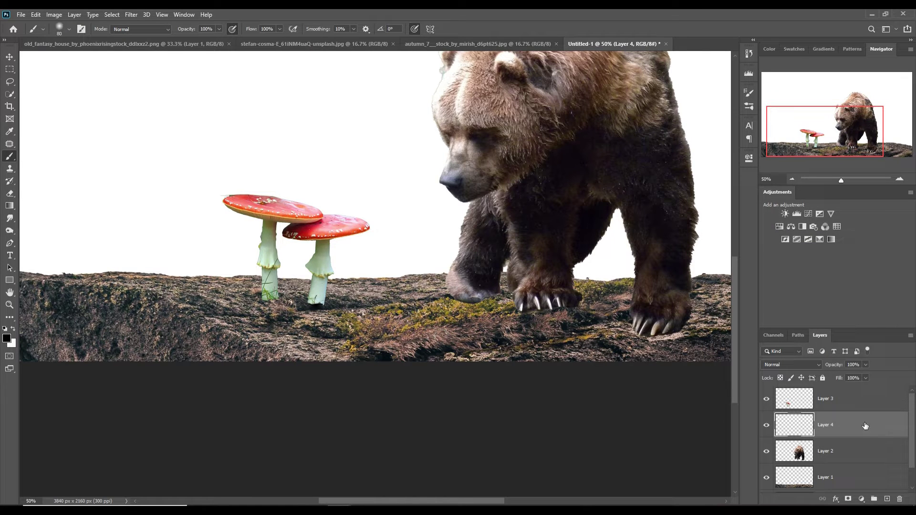
Step: Delete the unused empty layer, then test and undo a shadow stroke at the mushroom's base
{"action": "left_click", "coordinate": [850, 405]}
{"action": "left_click", "coordinate": [887, 499]}
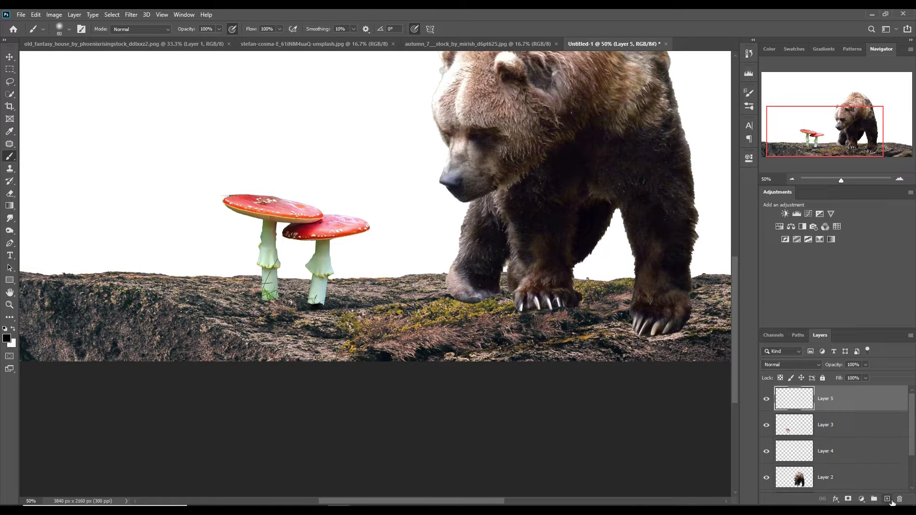
{"action": "left_click", "coordinate": [841, 447]}
{"action": "key", "text": "Delete"}
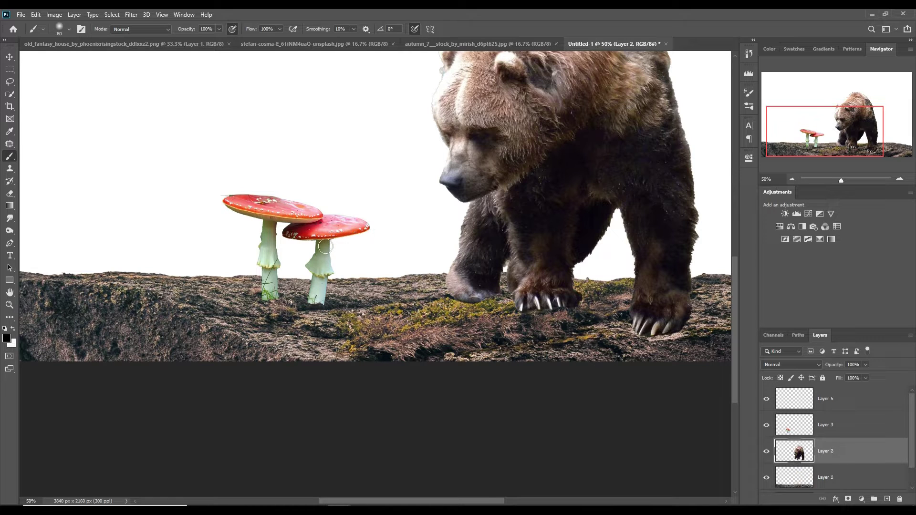
{"action": "left_click", "coordinate": [847, 403]}
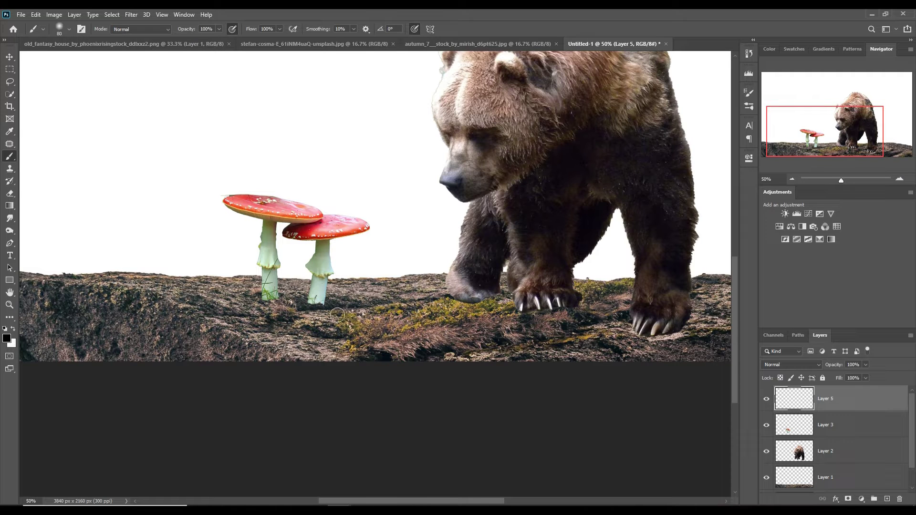
{"action": "left_click_drag", "start_coordinate": [319, 311], "coordinate": [335, 329]}
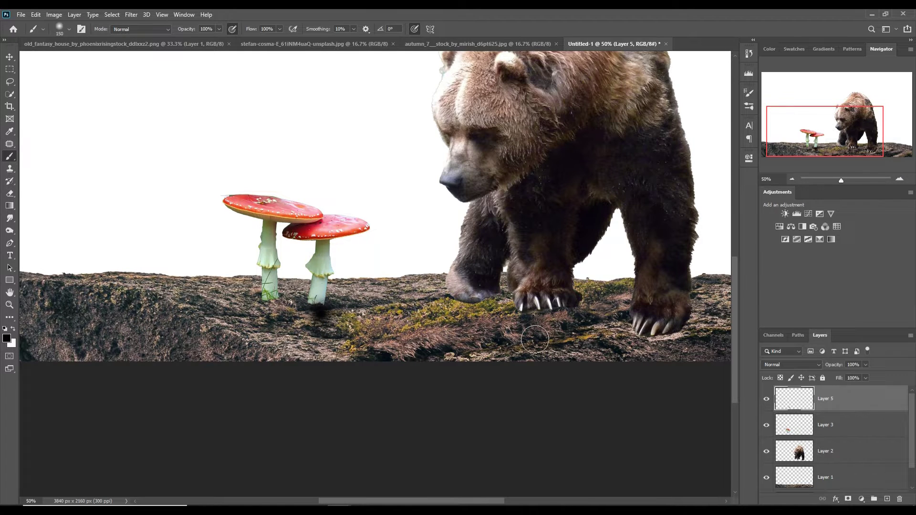
{"action": "key", "text": "ctrl+z"}
{"action": "left_click", "coordinate": [858, 457]}
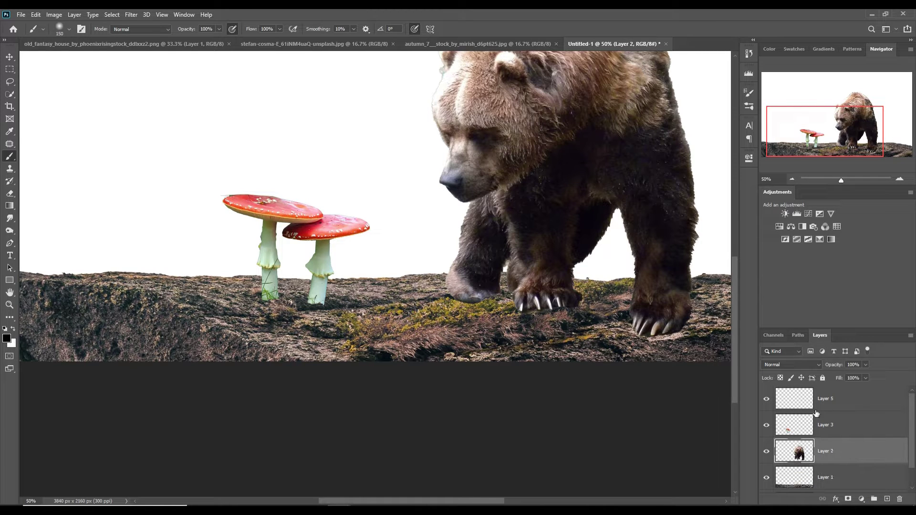
{"action": "left_click", "coordinate": [851, 407]}
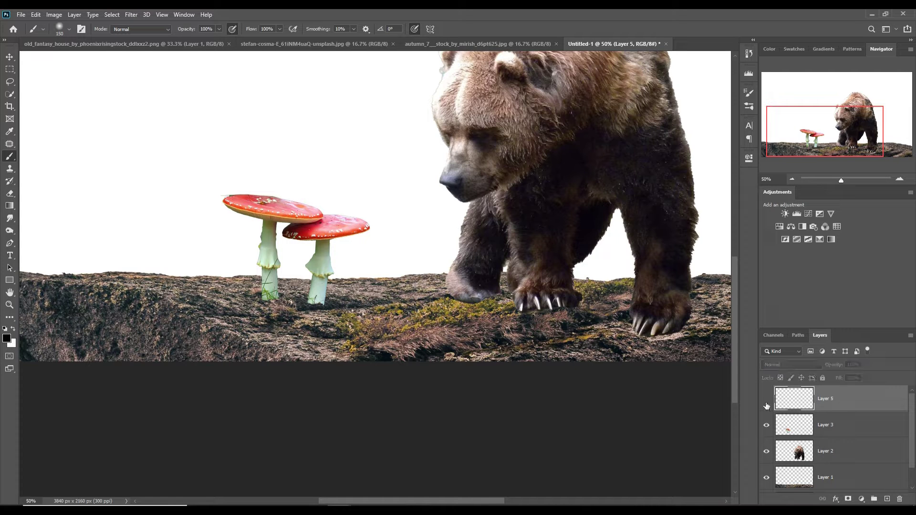
{"action": "scroll", "coordinate": [843, 405], "scroll_direction": "down", "scroll_amount": 1}
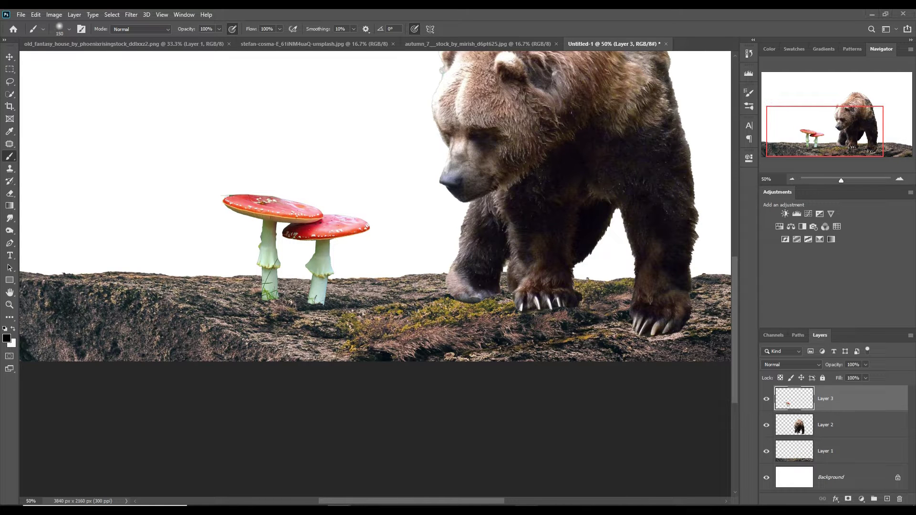
{"action": "left_click", "coordinate": [478, 44]}
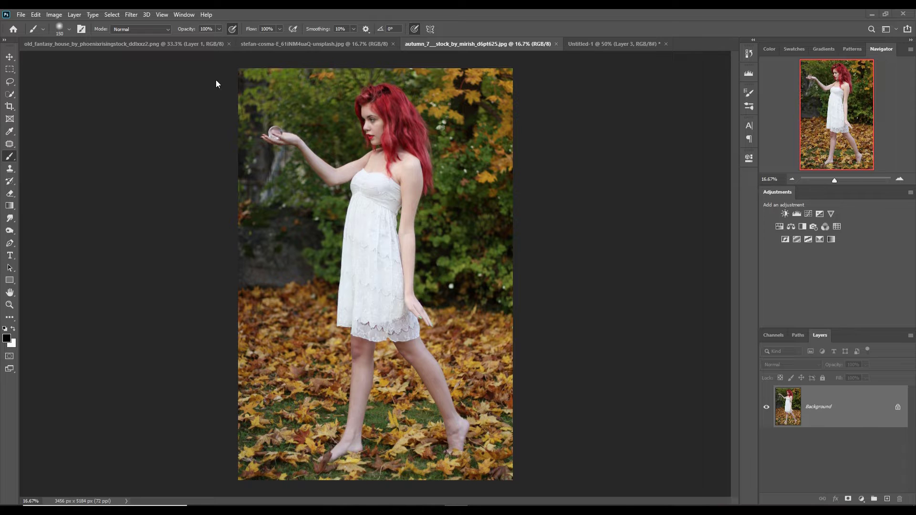
Step: Run Select Subject on the red-haired woman in the autumn photo
{"action": "left_click", "coordinate": [112, 14]}
{"action": "left_click", "coordinate": [128, 125]}
{"action": "key", "text": "l"}
{"action": "key", "text": "ctrl+plus"}
{"action": "key", "text": "ctrl+plus"}
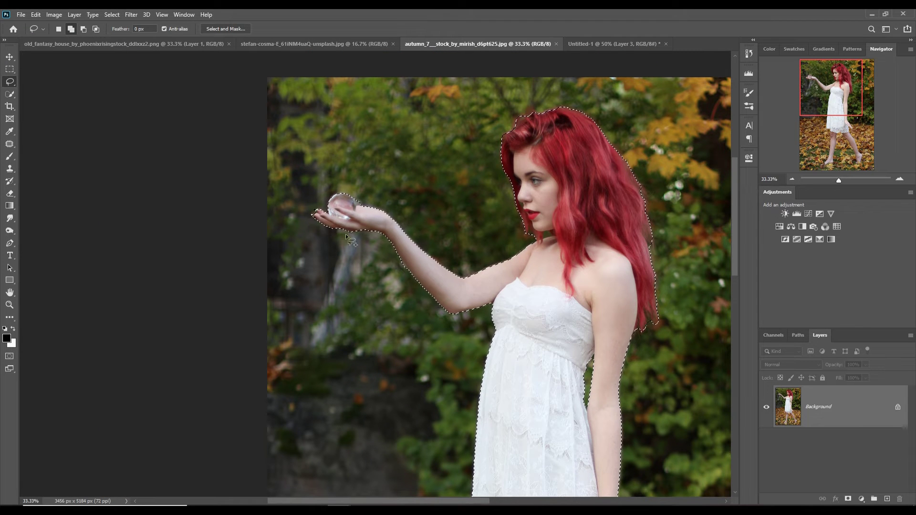
Step: Refine the woman's selection along her forearm and fingernails with the Lasso
{"action": "scroll", "coordinate": [391, 225], "scroll_direction": "up", "scroll_amount": 2}
{"action": "scroll", "coordinate": [382, 207], "scroll_direction": "up", "scroll_amount": 1}
{"action": "left_click_drag", "start_coordinate": [411, 165], "coordinate": [511, 305]}
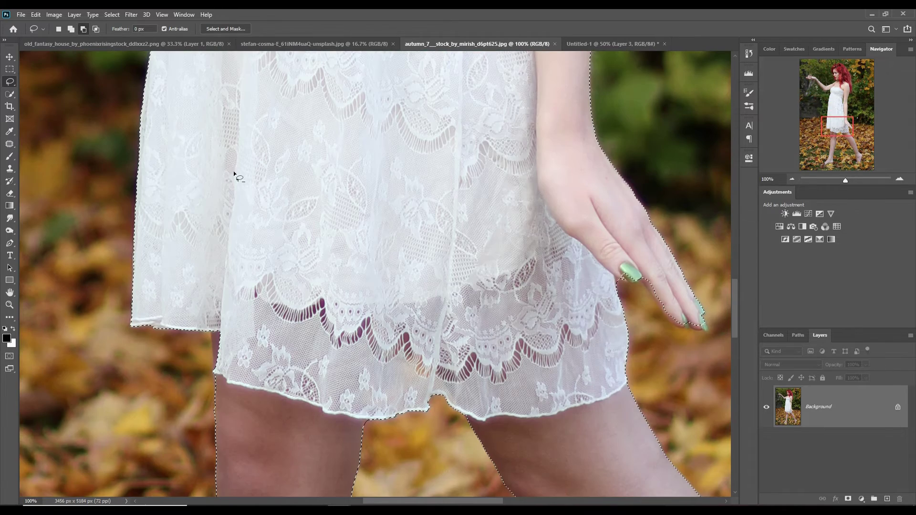
{"action": "left_click_drag", "start_coordinate": [617, 277], "coordinate": [653, 295]}
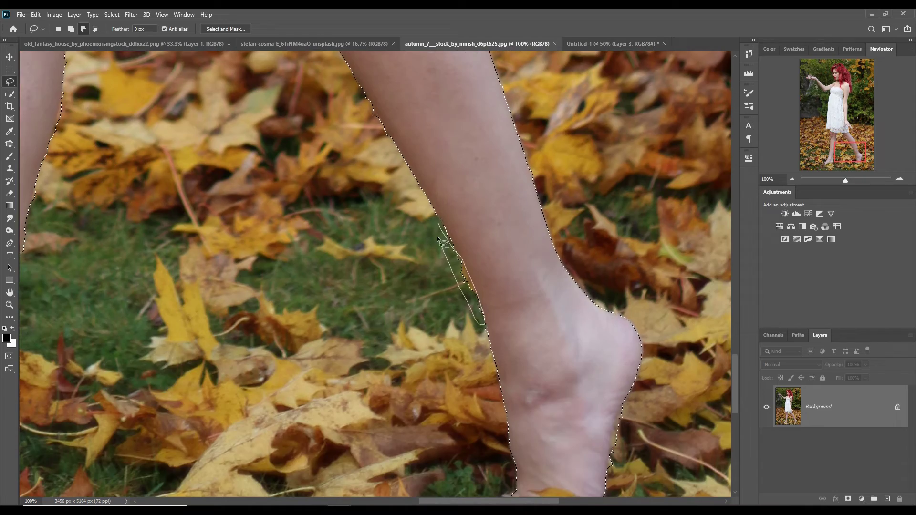
{"action": "scroll", "coordinate": [437, 236], "scroll_direction": "left", "scroll_amount": 2}
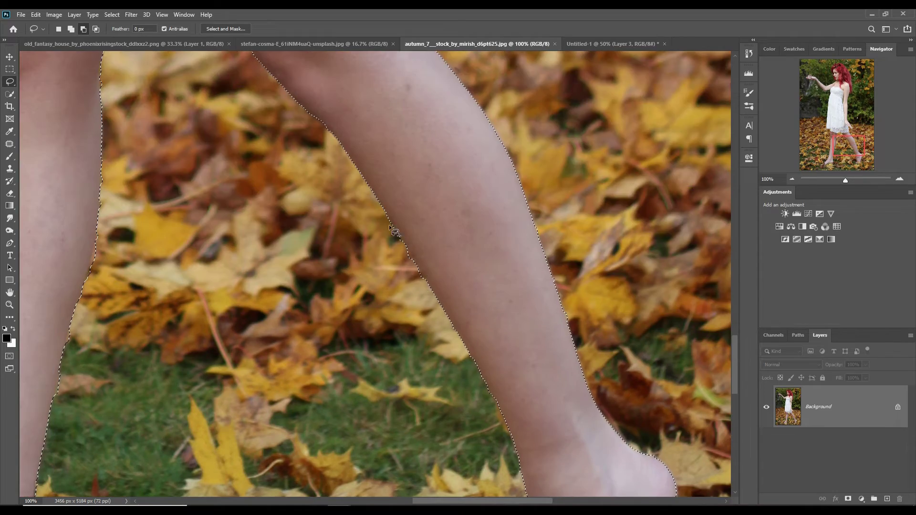
{"action": "scroll", "coordinate": [382, 238], "scroll_direction": "left", "scroll_amount": 2}
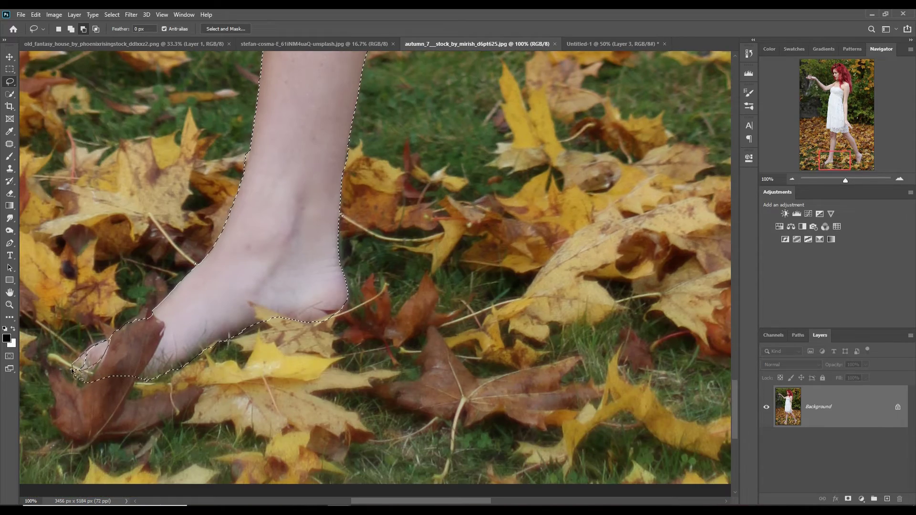
{"action": "scroll", "coordinate": [250, 143], "scroll_direction": "up", "scroll_amount": 5}
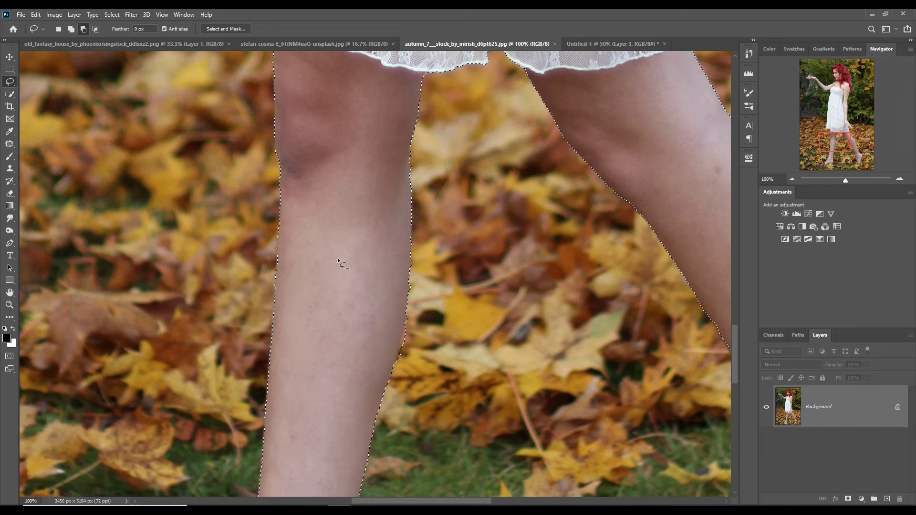
{"action": "scroll", "coordinate": [426, 87], "scroll_direction": "up", "scroll_amount": 5}
{"action": "scroll", "coordinate": [399, 256], "scroll_direction": "up", "scroll_amount": 5}
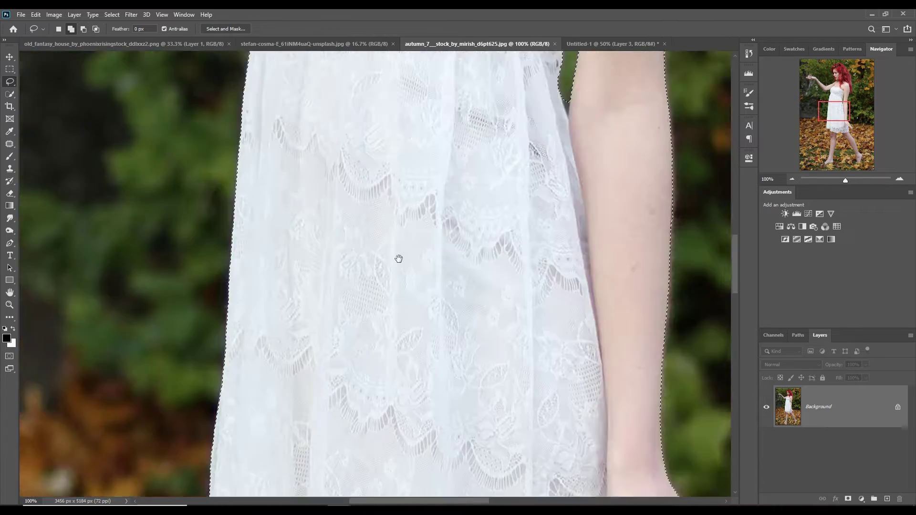
{"action": "scroll", "coordinate": [300, 167], "scroll_direction": "up", "scroll_amount": 5}
{"action": "scroll", "coordinate": [277, 246], "scroll_direction": "left", "scroll_amount": 3}
Step: Warp the mushroom house's roof taller with a curve and confirm
{"action": "scroll", "coordinate": [218, 273], "scroll_direction": "up", "scroll_amount": 3}
{"action": "scroll", "coordinate": [218, 273], "scroll_direction": "left", "scroll_amount": 3}
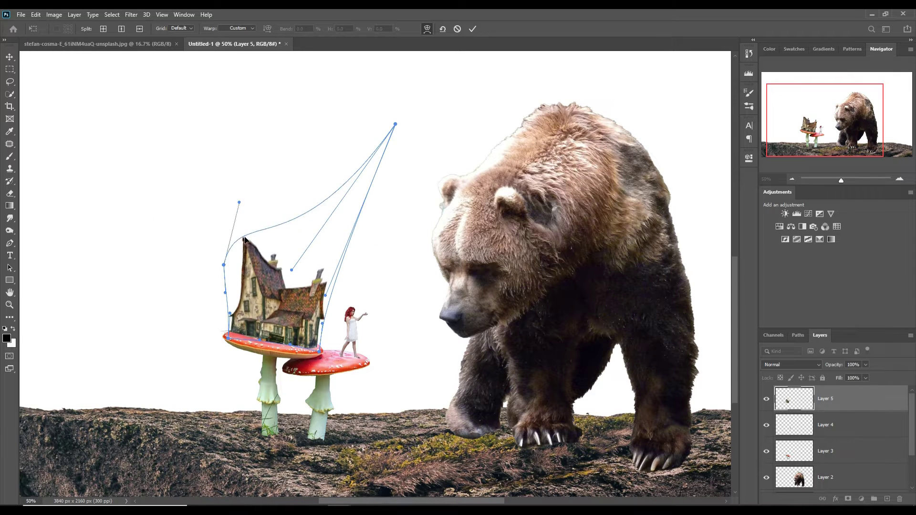
{"action": "left_click_drag", "start_coordinate": [255, 288], "coordinate": [420, 52]}
{"action": "key", "text": "Return"}
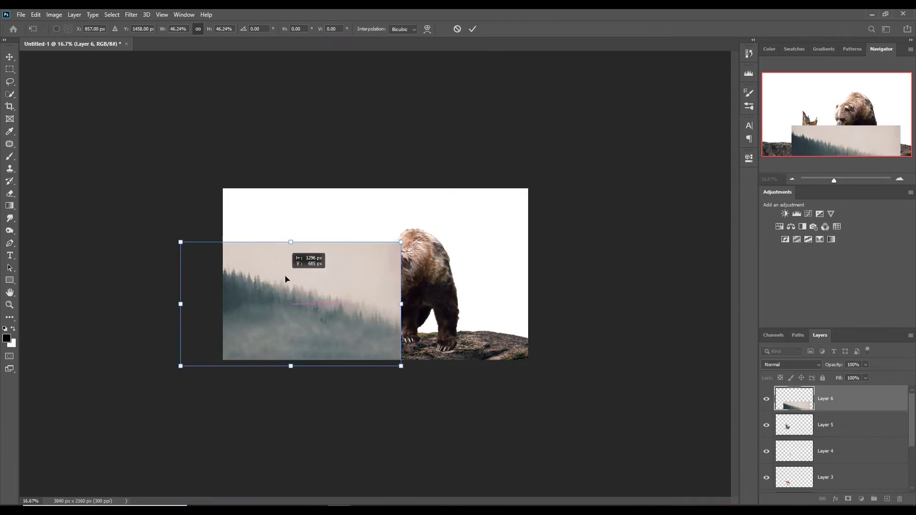
Step: Set the misty forest behind the scene and place the cloudy sky photo in the composite
{"action": "left_click", "coordinate": [473, 29]}
{"action": "key", "text": "ctrl+j"}
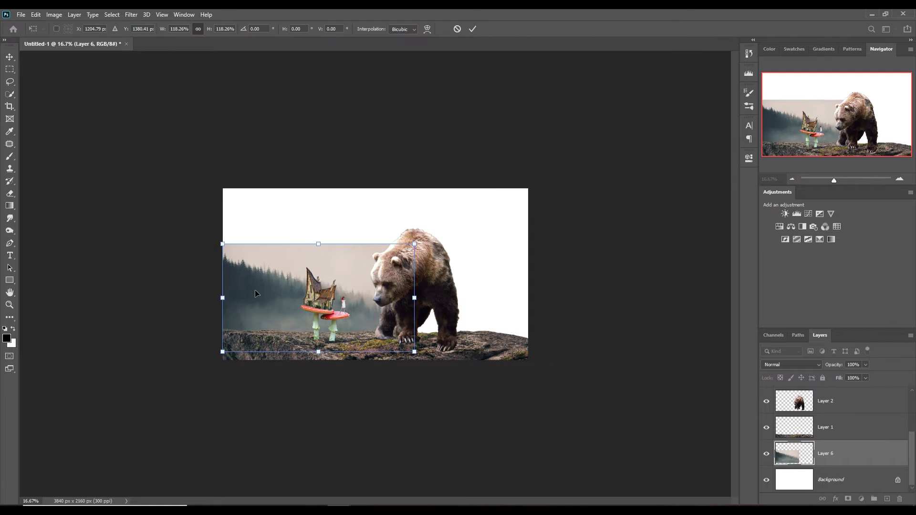
{"action": "left_click", "coordinate": [36, 14]}
{"action": "left_click", "coordinate": [177, 381]}
{"action": "left_click_drag", "start_coordinate": [366, 311], "coordinate": [533, 304]}
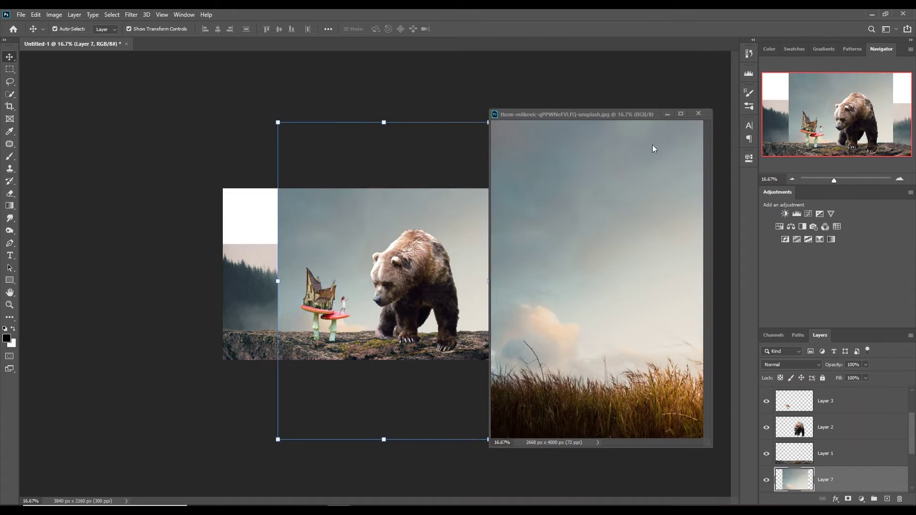
Step: Mask the sky layer and paint out its grass to reveal the forest
{"action": "left_click", "coordinate": [848, 499]}
{"action": "key", "text": "b"}
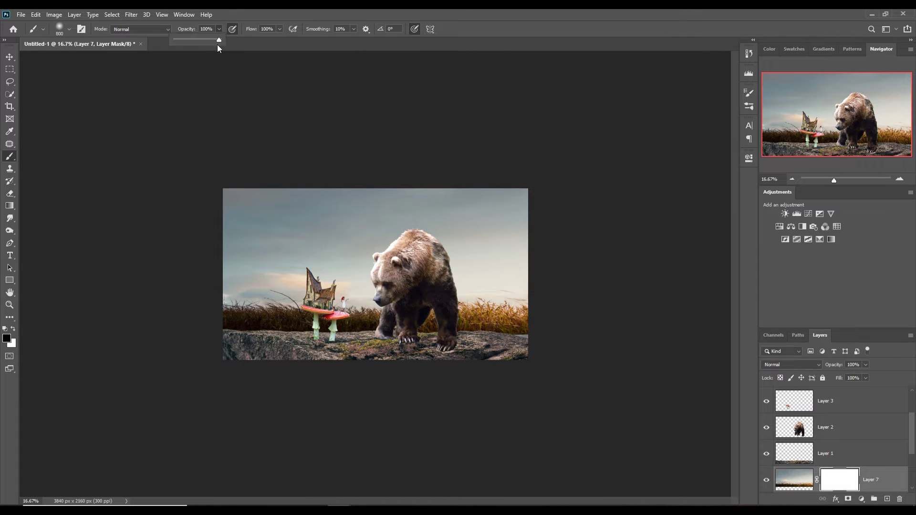
{"action": "mouse_move", "coordinate": [229, 306]}
{"action": "left_mouse_down"}
{"action": "mouse_move", "coordinate": [286, 311]}
{"action": "mouse_move", "coordinate": [281, 300]}
{"action": "left_mouse_up"}
{"action": "left_click", "coordinate": [415, 295], "text": "ctrl"}
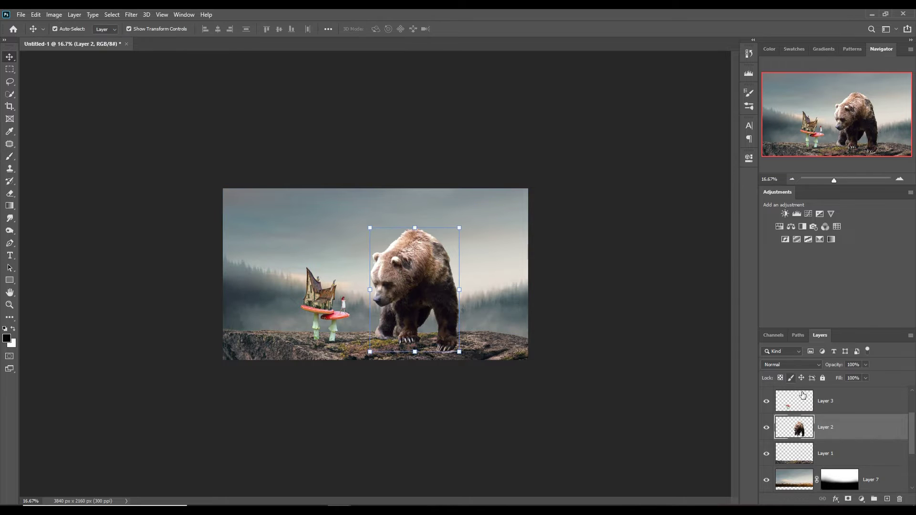
{"action": "left_click", "coordinate": [10, 82]}
{"action": "key", "text": "ctrl+1"}
{"action": "key", "text": "v"}
{"action": "left_click_drag", "start_coordinate": [362, 219], "coordinate": [233, 243]}
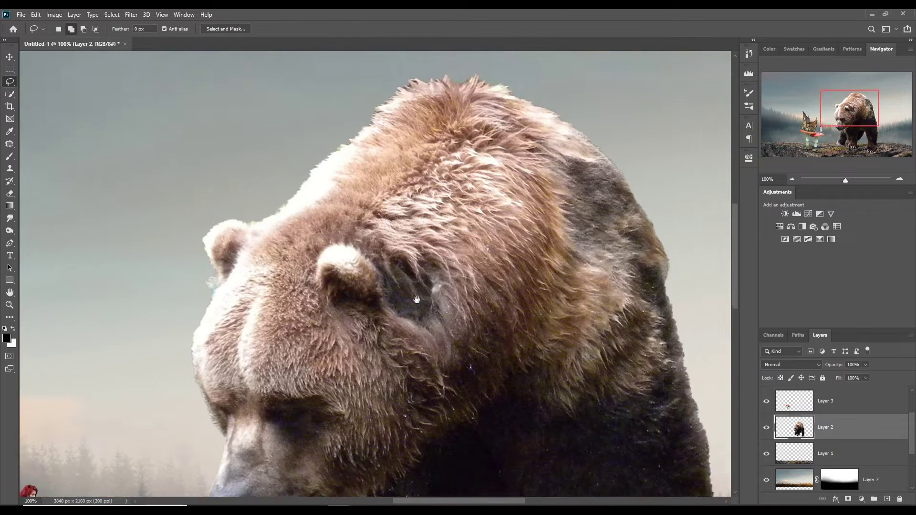
{"action": "left_click", "coordinate": [9, 94]}
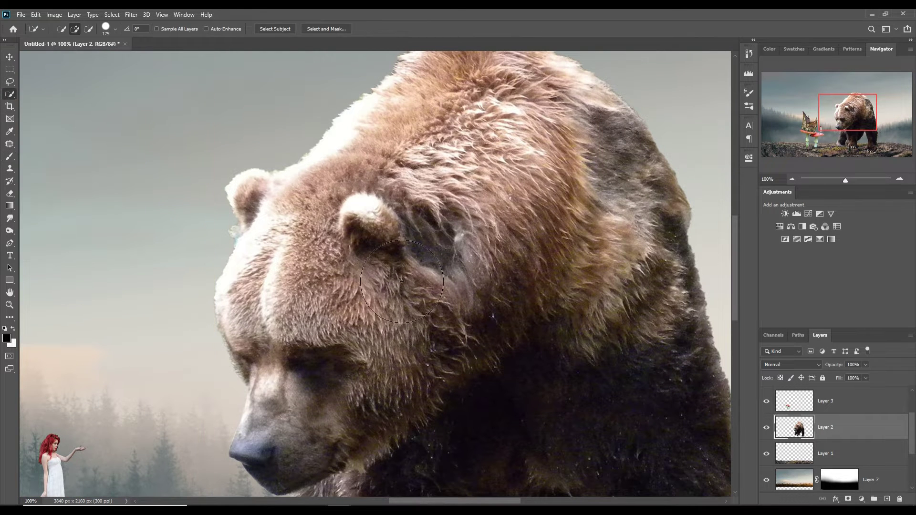
{"action": "mouse_move", "coordinate": [325, 155]}
{"action": "left_mouse_down"}
{"action": "mouse_move", "coordinate": [406, 260]}
{"action": "mouse_move", "coordinate": [734, 428]}
{"action": "mouse_move", "coordinate": [388, 460]}
{"action": "mouse_move", "coordinate": [419, 379]}
{"action": "mouse_move", "coordinate": [467, 174]}
{"action": "left_mouse_up"}
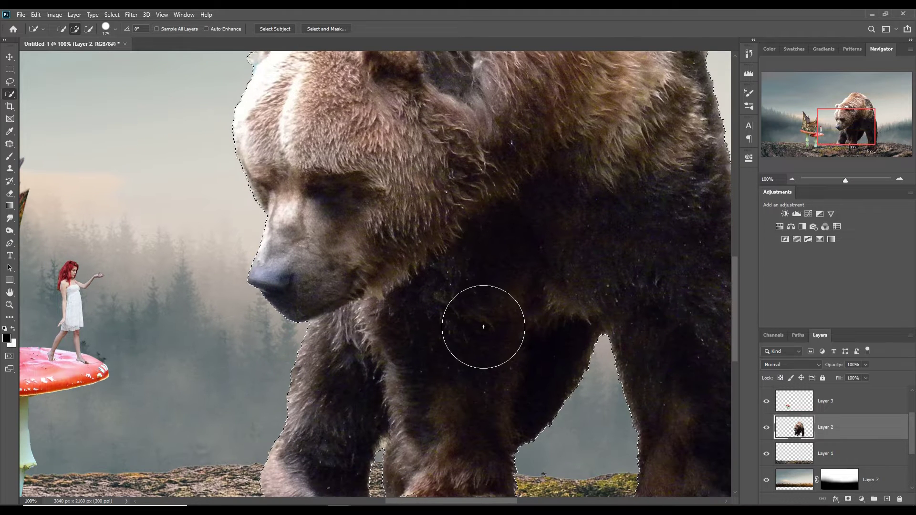
{"action": "left_click", "coordinate": [113, 14]}
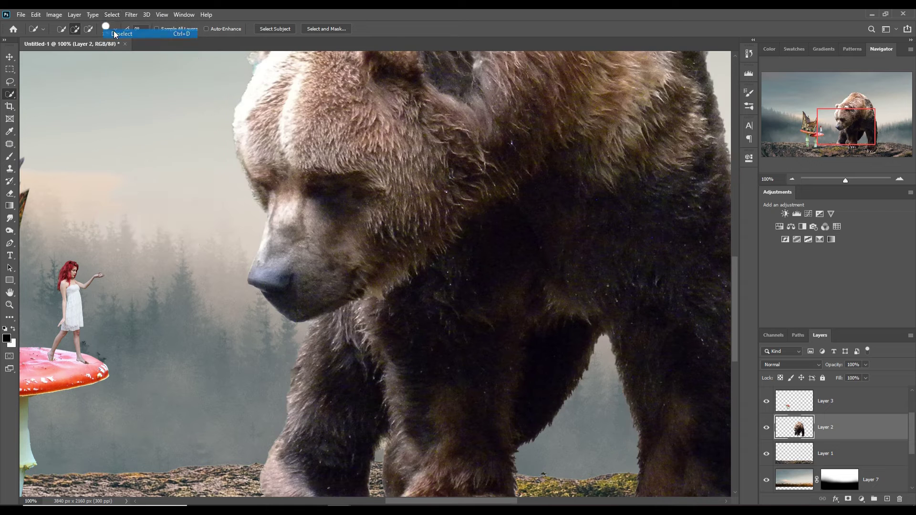
{"action": "left_click_drag", "start_coordinate": [413, 175], "coordinate": [429, 434]}
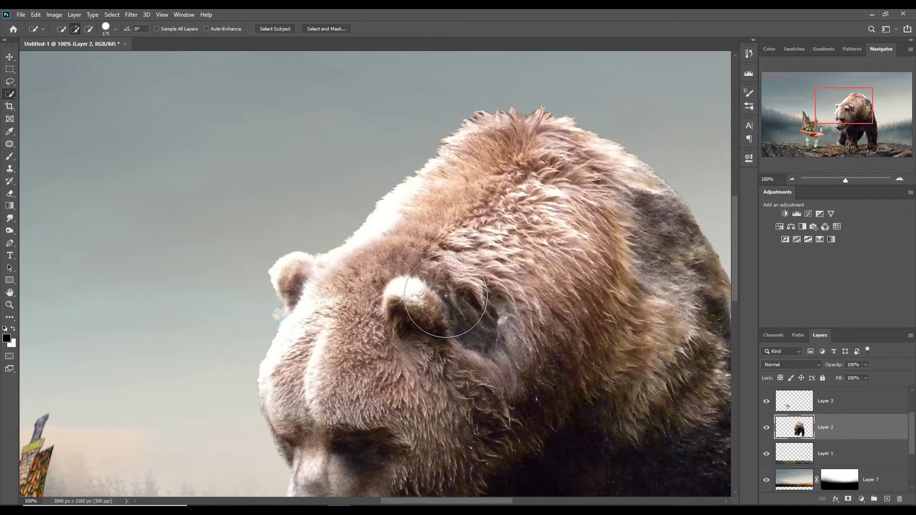
{"action": "key", "text": "bracketleft"}
{"action": "key", "text": "bracketleft"}
{"action": "key", "text": "bracketleft"}
{"action": "key", "text": "bracketleft"}
{"action": "key", "text": "bracketleft"}
{"action": "key", "text": "bracketleft"}
Step: Smudge fur wisps outward along the bear's head at 300% zoom
{"action": "left_click", "coordinate": [10, 218]}
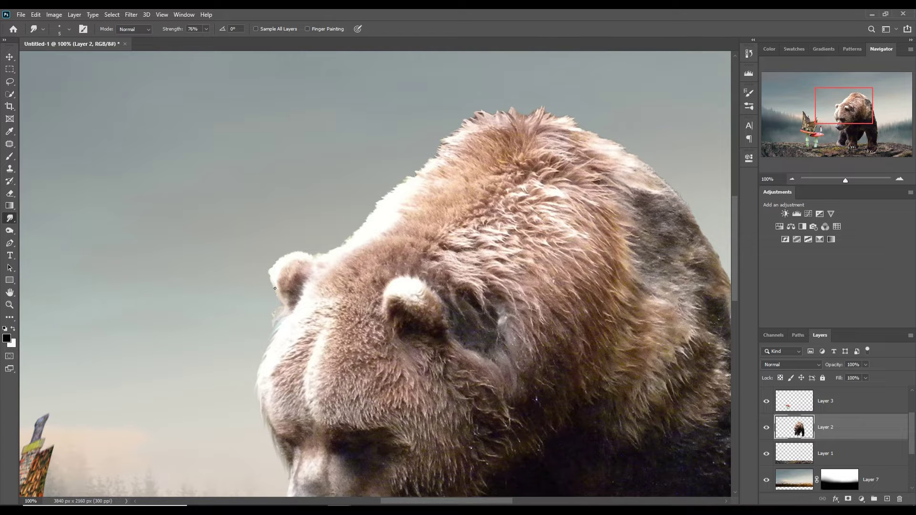
{"action": "key", "text": "ctrl+plus"}
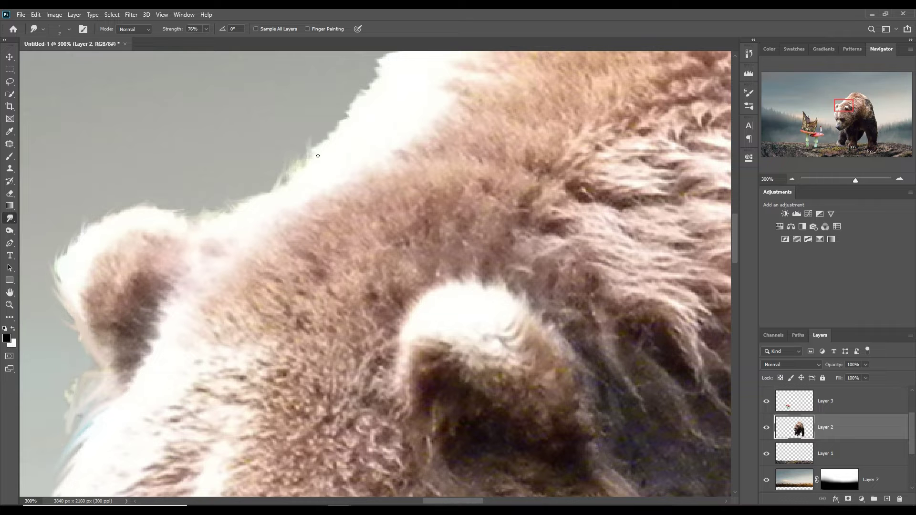
{"action": "left_click_drag", "start_coordinate": [318, 155], "coordinate": [357, 85]}
{"action": "left_click_drag", "start_coordinate": [382, 139], "coordinate": [486, 60]}
{"action": "left_click_drag", "start_coordinate": [470, 129], "coordinate": [509, 98]}
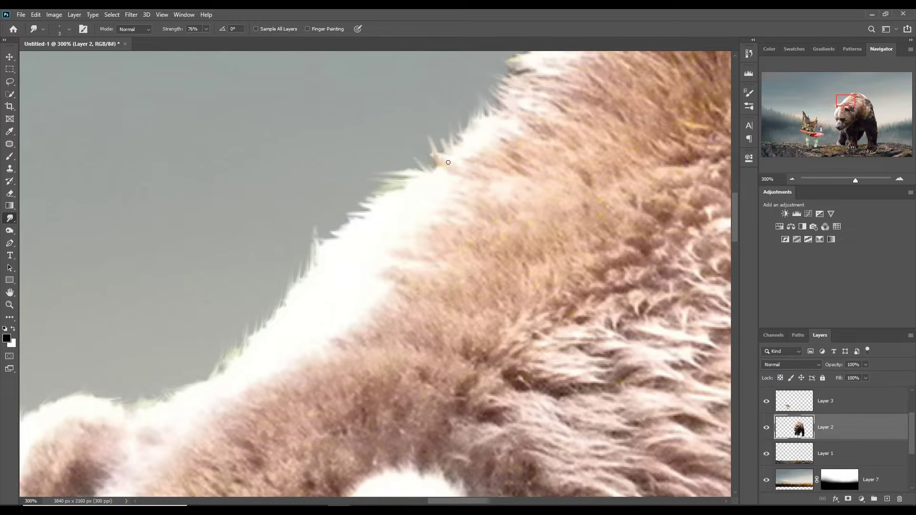
{"action": "scroll", "coordinate": [536, 67], "scroll_direction": "up", "scroll_amount": 1}
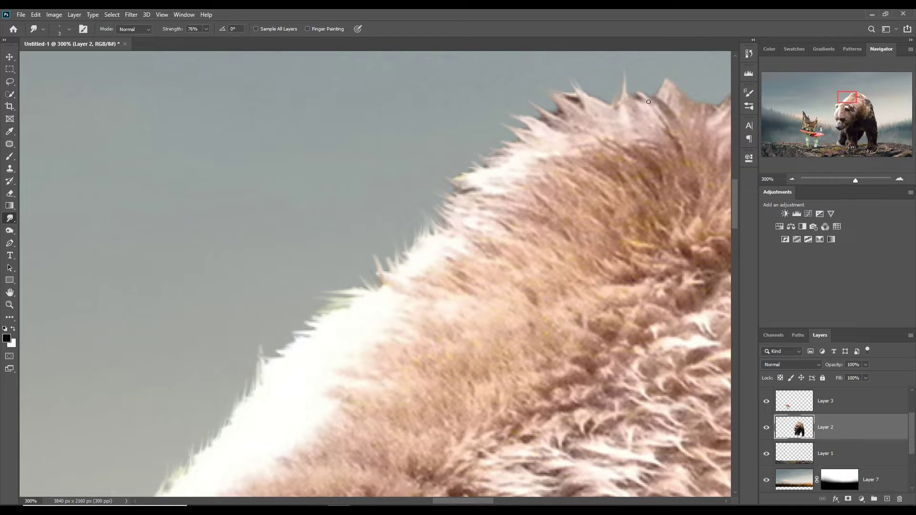
{"action": "left_click_drag", "start_coordinate": [723, 127], "coordinate": [547, 151]}
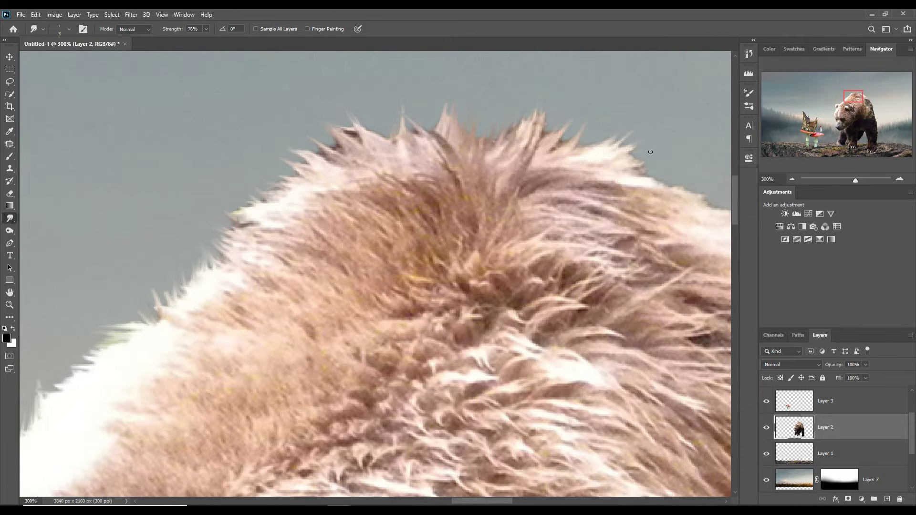
{"action": "left_click_drag", "start_coordinate": [707, 199], "coordinate": [403, 205]}
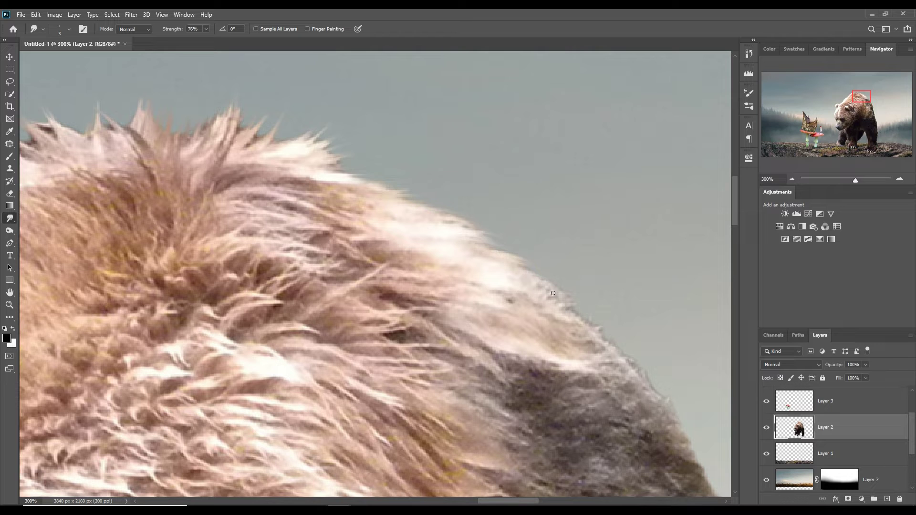
Step: Smudge fur wisps along the bear's back and right side
{"action": "mouse_move", "coordinate": [563, 306]}
{"action": "left_mouse_down"}
{"action": "mouse_move", "coordinate": [688, 436]}
{"action": "mouse_move", "coordinate": [525, 239]}
{"action": "left_mouse_up"}
{"action": "mouse_move", "coordinate": [515, 275]}
{"action": "left_mouse_down"}
{"action": "mouse_move", "coordinate": [625, 477]}
{"action": "mouse_move", "coordinate": [519, 281]}
{"action": "mouse_move", "coordinate": [554, 458]}
{"action": "mouse_move", "coordinate": [484, 253]}
{"action": "left_mouse_up"}
{"action": "mouse_move", "coordinate": [484, 253]}
{"action": "left_mouse_down"}
{"action": "mouse_move", "coordinate": [530, 420]}
{"action": "mouse_move", "coordinate": [478, 281]}
{"action": "mouse_move", "coordinate": [518, 412]}
{"action": "mouse_move", "coordinate": [513, 224]}
{"action": "left_mouse_up"}
{"action": "mouse_move", "coordinate": [494, 330]}
{"action": "left_mouse_down"}
{"action": "mouse_move", "coordinate": [511, 485]}
{"action": "mouse_move", "coordinate": [501, 296]}
{"action": "left_mouse_up"}
{"action": "mouse_move", "coordinate": [472, 353]}
{"action": "left_mouse_down"}
{"action": "mouse_move", "coordinate": [488, 454]}
{"action": "mouse_move", "coordinate": [441, 375]}
{"action": "mouse_move", "coordinate": [378, 340]}
{"action": "left_mouse_up"}
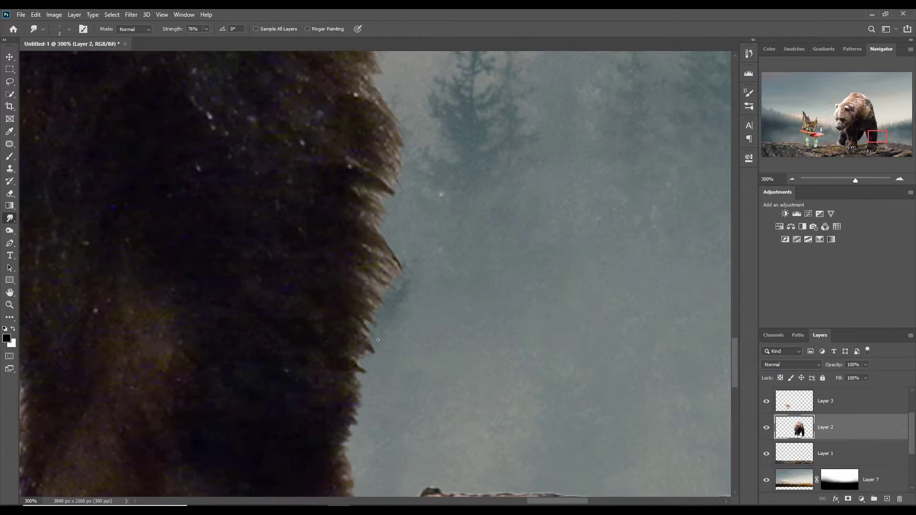
Step: Smudge fur along the bear's leg edges, then fit the whole composite in view
{"action": "left_click_drag", "start_coordinate": [346, 453], "coordinate": [317, 217]}
{"action": "left_click_drag", "start_coordinate": [263, 102], "coordinate": [645, 124]}
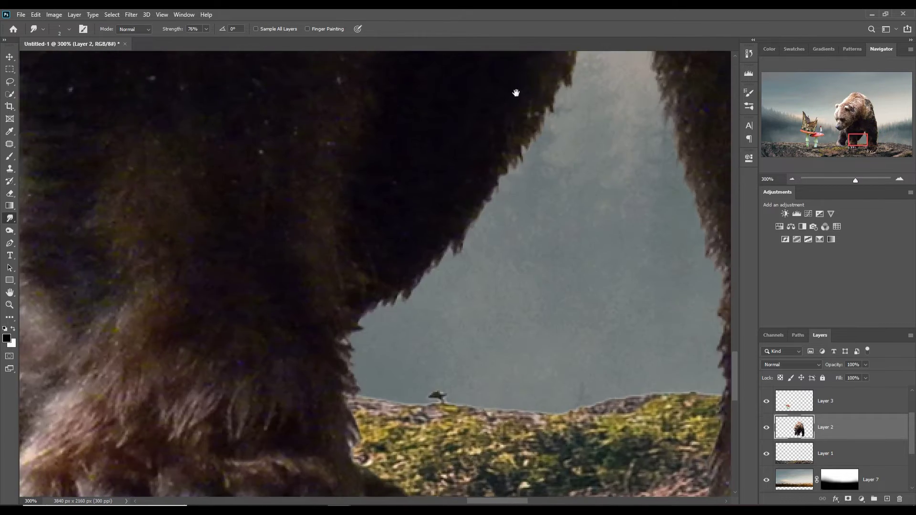
{"action": "left_click_drag", "start_coordinate": [214, 143], "coordinate": [668, 152]}
{"action": "left_click_drag", "start_coordinate": [210, 306], "coordinate": [177, 358]}
{"action": "left_click_drag", "start_coordinate": [243, 143], "coordinate": [231, 190]}
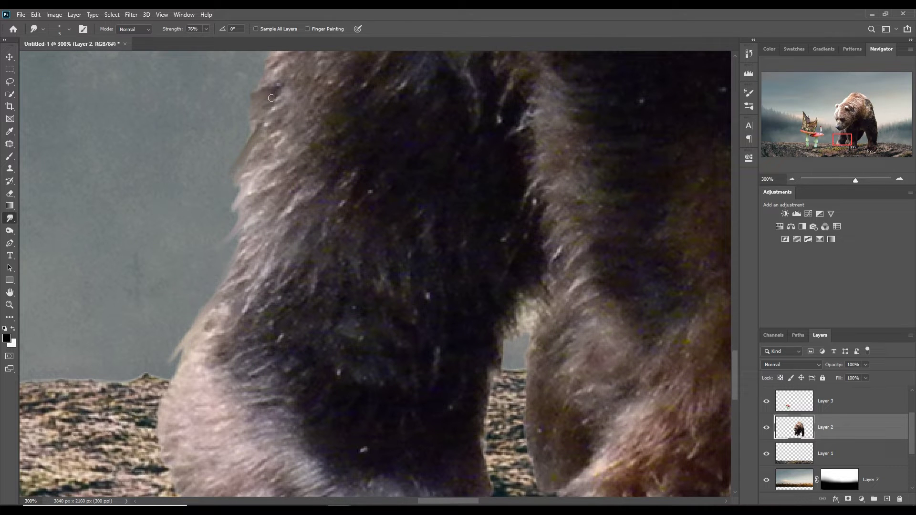
{"action": "scroll", "coordinate": [242, 143], "scroll_direction": "up", "scroll_amount": 3}
{"action": "scroll", "coordinate": [263, 175], "scroll_direction": "up", "scroll_amount": 3}
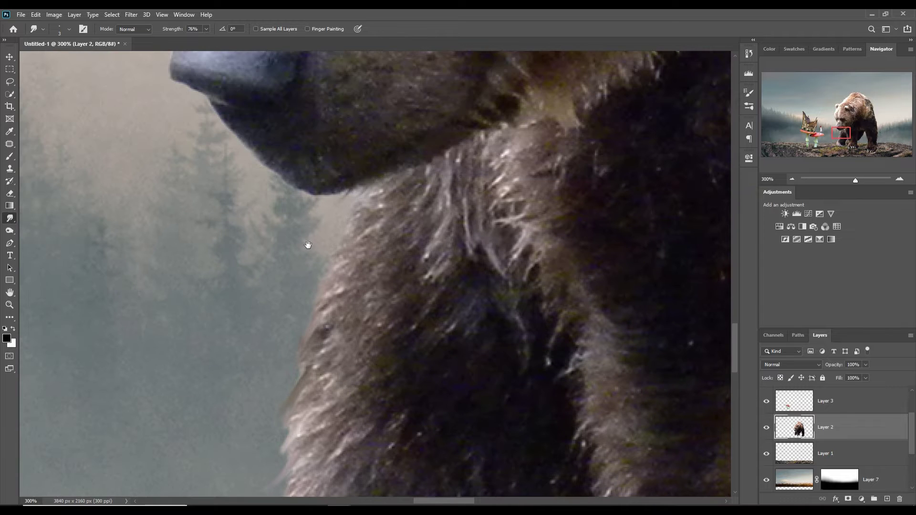
{"action": "key", "text": "ctrl+0"}
Step: Paint a dark shadow dab on a new layer above the rocky ground, then transform it flat and wide under the paws
{"action": "key", "text": "v"}
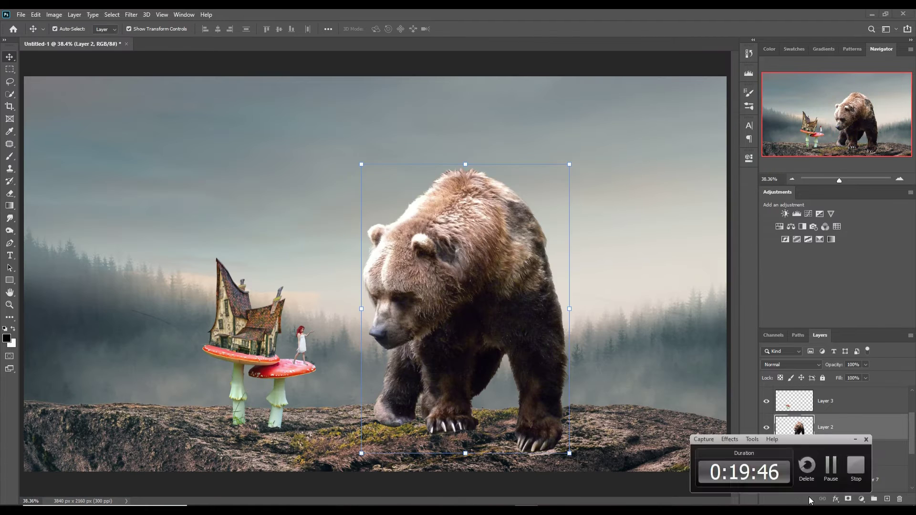
{"action": "left_click", "coordinate": [825, 453]}
{"action": "key", "text": "ctrl+shift+alt+n"}
{"action": "key", "text": "b"}
{"action": "left_click", "coordinate": [551, 458]}
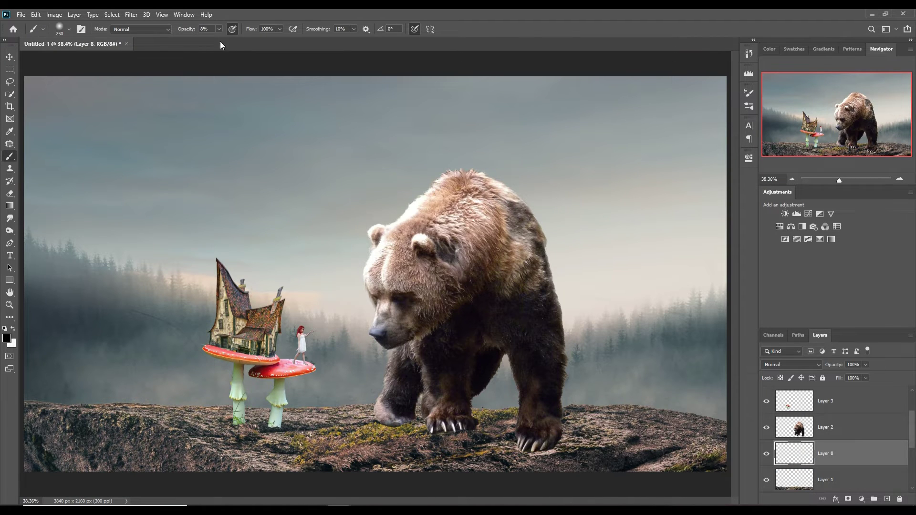
{"action": "key", "text": "ctrl+t"}
{"action": "left_click_drag", "start_coordinate": [571, 437], "coordinate": [612, 437]}
{"action": "left_click_drag", "start_coordinate": [496, 437], "coordinate": [436, 437]}
{"action": "left_click_drag", "start_coordinate": [525, 403], "coordinate": [530, 427]}
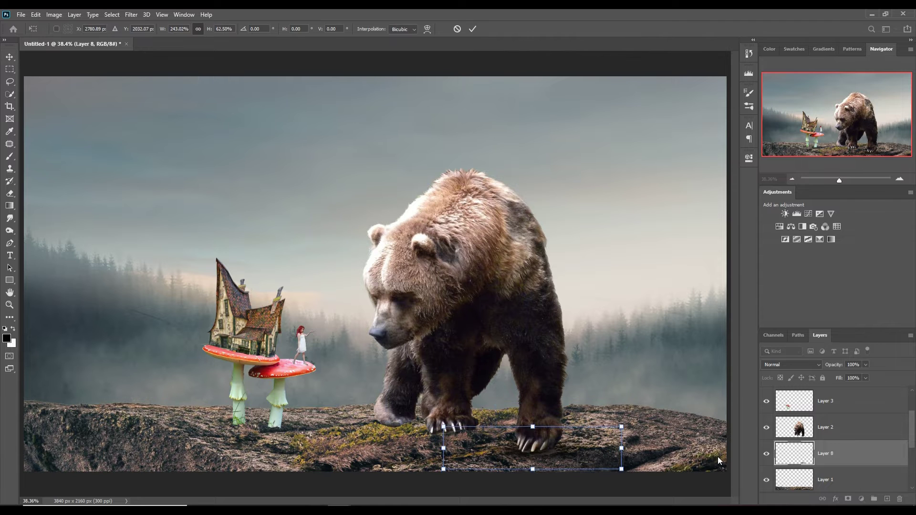
{"action": "left_click_drag", "start_coordinate": [437, 448], "coordinate": [408, 456]}
{"action": "left_click", "coordinate": [472, 29]}
Step: Duplicate the paw shadow, shift the copy left under the paws, and duplicate it again
{"action": "key", "text": "ctrl+j"}
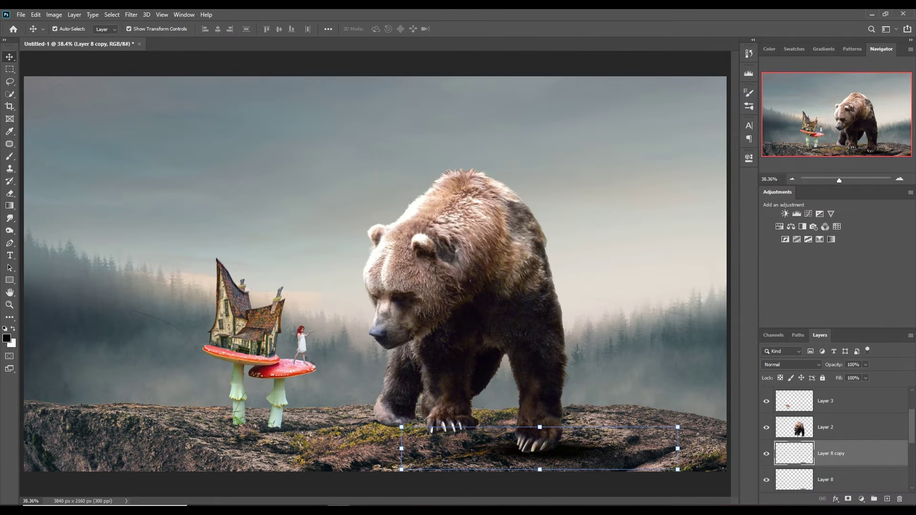
{"action": "mouse_move", "coordinate": [477, 444]}
{"action": "left_mouse_down"}
{"action": "mouse_move", "coordinate": [383, 427]}
{"action": "mouse_move", "coordinate": [420, 432]}
{"action": "mouse_move", "coordinate": [396, 427]}
{"action": "mouse_move", "coordinate": [411, 422]}
{"action": "left_mouse_up"}
{"action": "right_click", "coordinate": [840, 451]}
{"action": "left_click", "coordinate": [810, 359]}
{"action": "key", "text": "ctrl+j"}
Step: Add a layer mask to the bear and hide part of it near the left paw
{"action": "left_click", "coordinate": [840, 427]}
{"action": "key", "text": "b"}
{"action": "left_click", "coordinate": [68, 28]}
{"action": "double_click", "coordinate": [171, 141]}
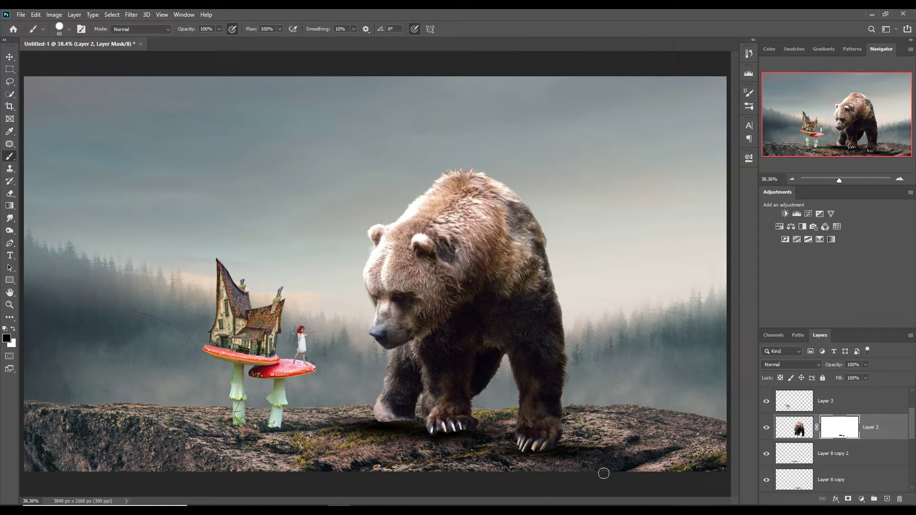
Step: On a new layer clipped to the bear, paint a soft 29% shadow across its underside near the paws
{"action": "left_click", "coordinate": [887, 499]}
{"action": "right_click", "coordinate": [845, 427]}
{"action": "left_click", "coordinate": [818, 204]}
{"action": "key", "text": "2"}
{"action": "key", "text": "9"}
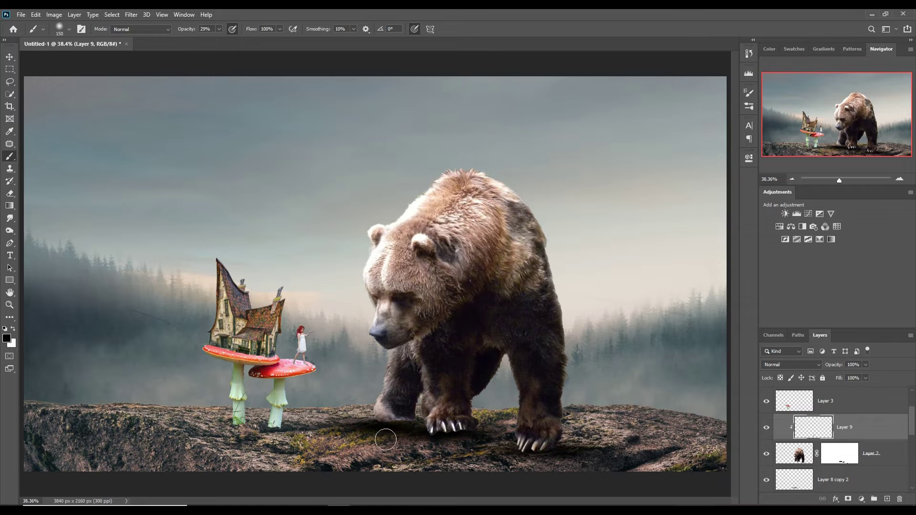
{"action": "mouse_move", "coordinate": [386, 439]}
{"action": "left_mouse_down"}
{"action": "mouse_move", "coordinate": [453, 427]}
{"action": "mouse_move", "coordinate": [563, 448]}
{"action": "left_mouse_up"}
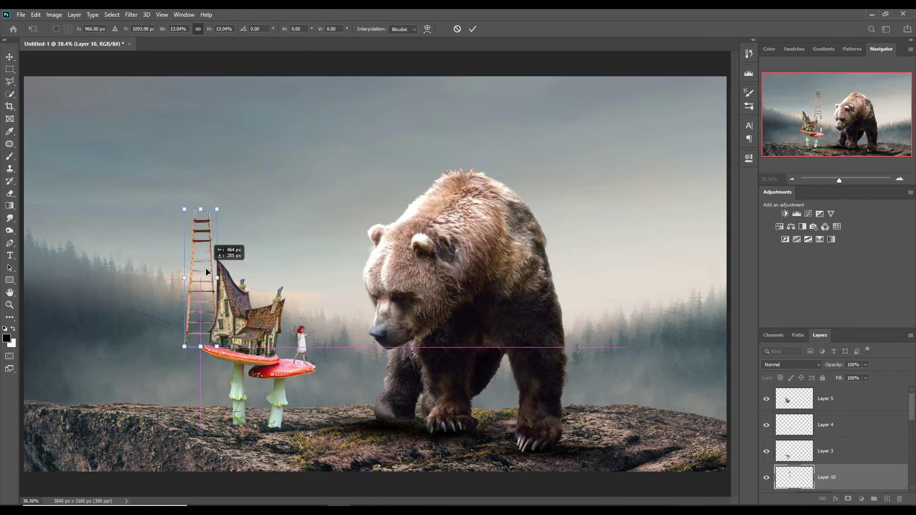
Step: Move the ladder layer to the top and warp the ladder to lean against the mushroom cap
{"action": "left_click_drag", "start_coordinate": [858, 395], "coordinate": [857, 392]}
{"action": "key", "text": "ctrl+t"}
{"action": "left_click_drag", "start_coordinate": [190, 386], "coordinate": [223, 387]}
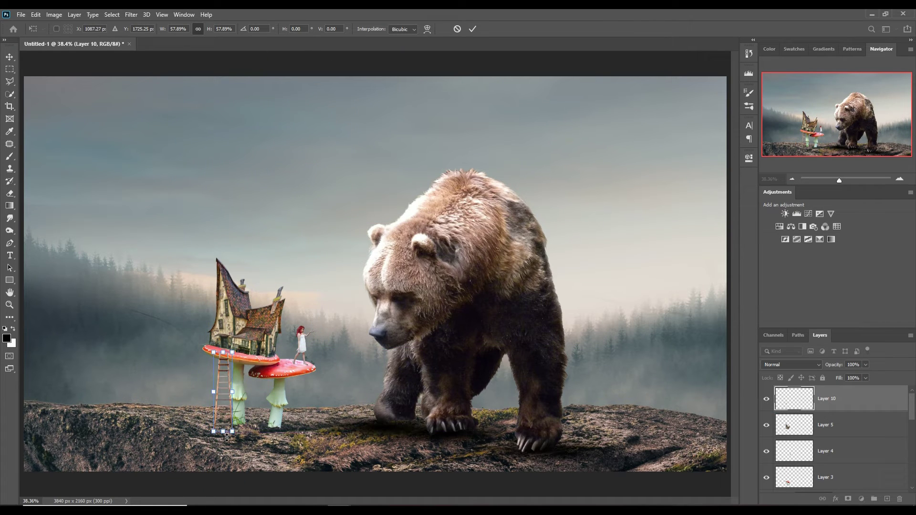
{"action": "left_click_drag", "start_coordinate": [223, 429], "coordinate": [226, 449]}
{"action": "left_click", "coordinate": [36, 14]}
{"action": "left_click", "coordinate": [189, 282]}
{"action": "key", "text": "ctrl+1"}
{"action": "left_click_drag", "start_coordinate": [174, 286], "coordinate": [587, 153]}
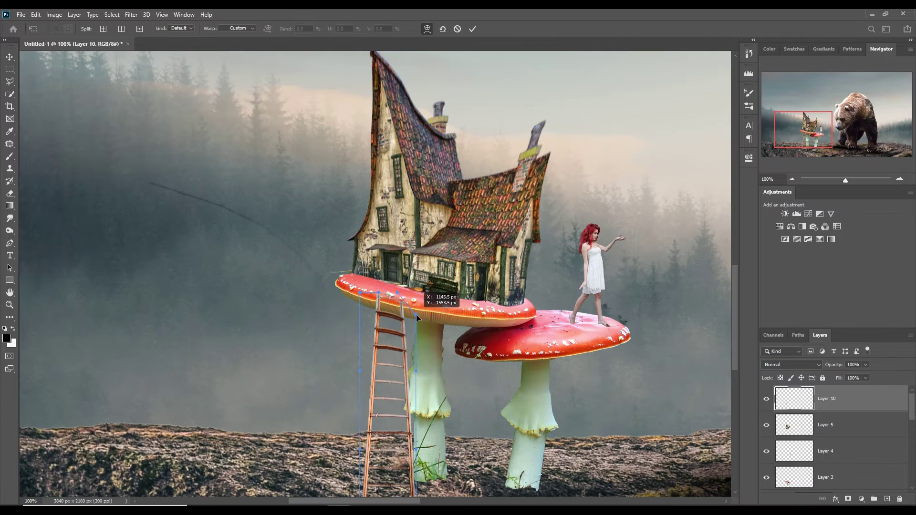
{"action": "left_click_drag", "start_coordinate": [360, 317], "coordinate": [364, 307]}
{"action": "key", "text": "Return"}
{"action": "left_click", "coordinate": [826, 451]}
Step: Add a Curves adjustment layer and select the house layer
{"action": "left_click", "coordinate": [861, 499]}
{"action": "left_click", "coordinate": [811, 374]}
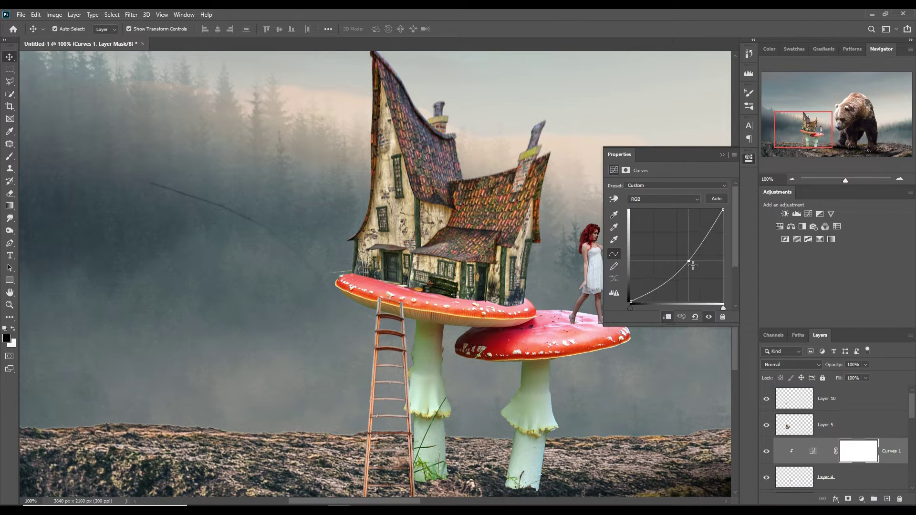
{"action": "left_click", "coordinate": [738, 149]}
{"action": "left_click", "coordinate": [825, 425]}
{"action": "left_click", "coordinate": [131, 14]}
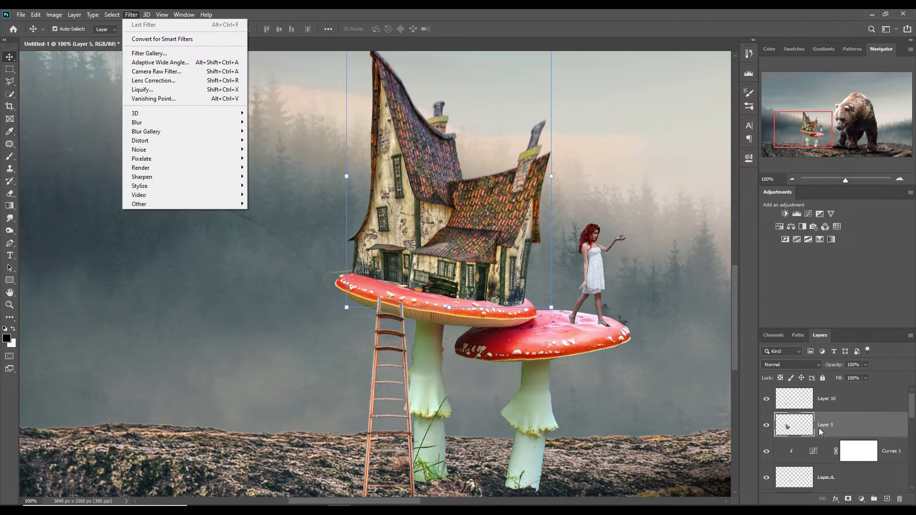
{"action": "left_click", "coordinate": [856, 432]}
Step: Add a Hue/Saturation adjustment clipped to the house with Saturation at -46
{"action": "left_click", "coordinate": [862, 499]}
{"action": "left_click", "coordinate": [859, 425]}
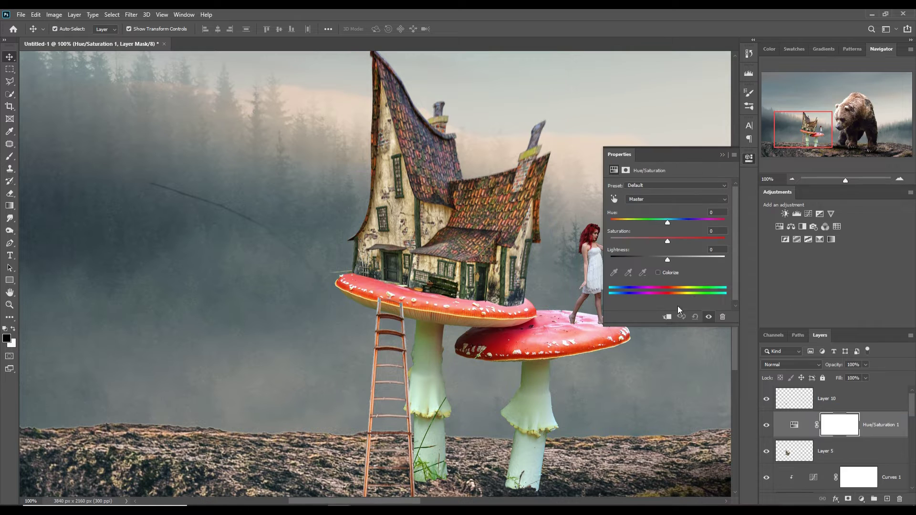
{"action": "left_click", "coordinate": [668, 317]}
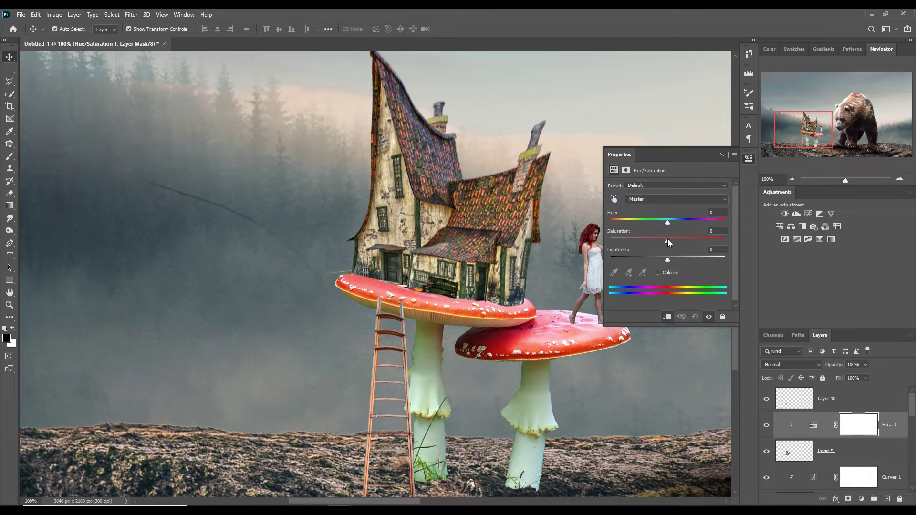
{"action": "left_click_drag", "start_coordinate": [668, 239], "coordinate": [637, 239]}
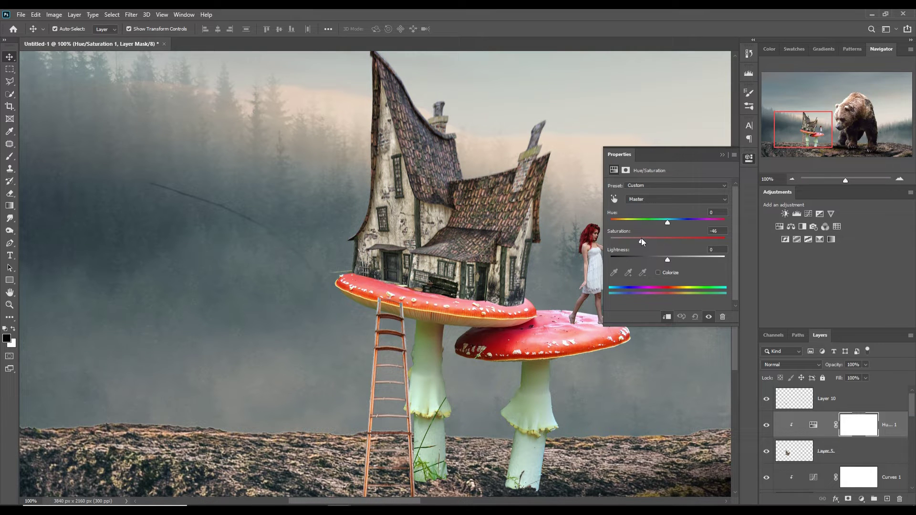
{"action": "left_click", "coordinate": [721, 156]}
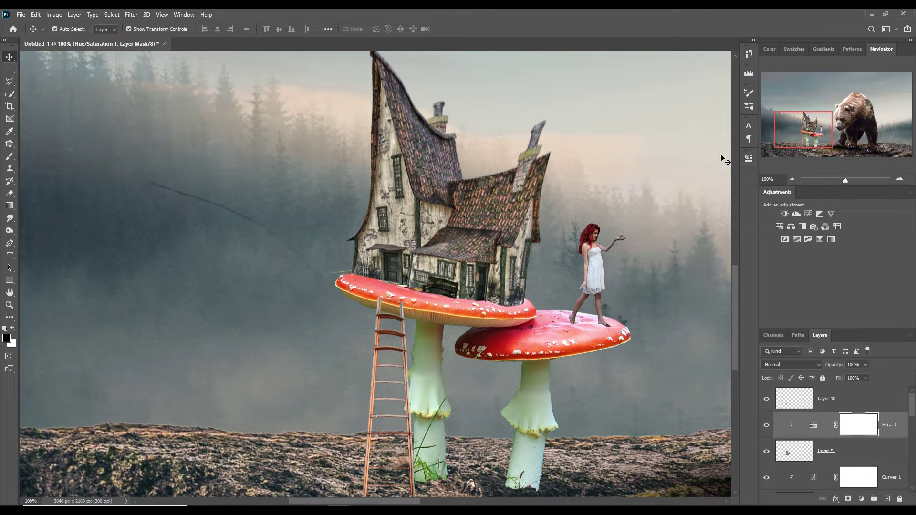
{"action": "left_click", "coordinate": [899, 479]}
{"action": "scroll", "coordinate": [883, 449], "scroll_direction": "down", "scroll_amount": 5}
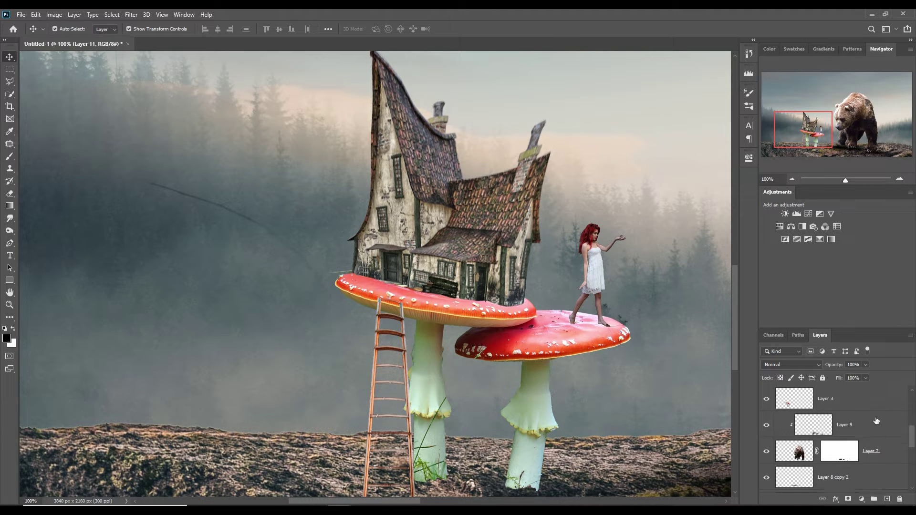
Step: Move Layer 11 below Layer 4, clip it to Layer 4, and paint soft shading along the house base
{"action": "scroll", "coordinate": [876, 421], "scroll_direction": "up", "scroll_amount": 2}
{"action": "scroll", "coordinate": [876, 420], "scroll_direction": "up", "scroll_amount": 1}
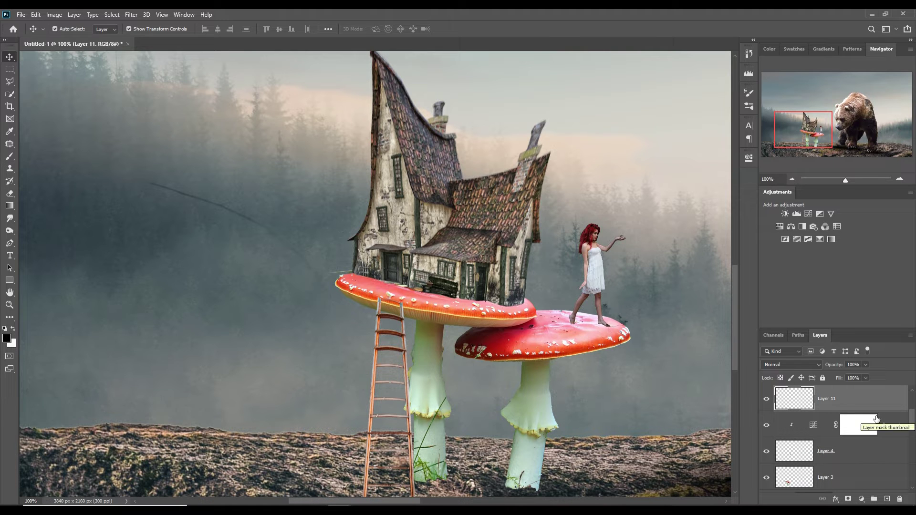
{"action": "left_click_drag", "start_coordinate": [886, 407], "coordinate": [890, 460]}
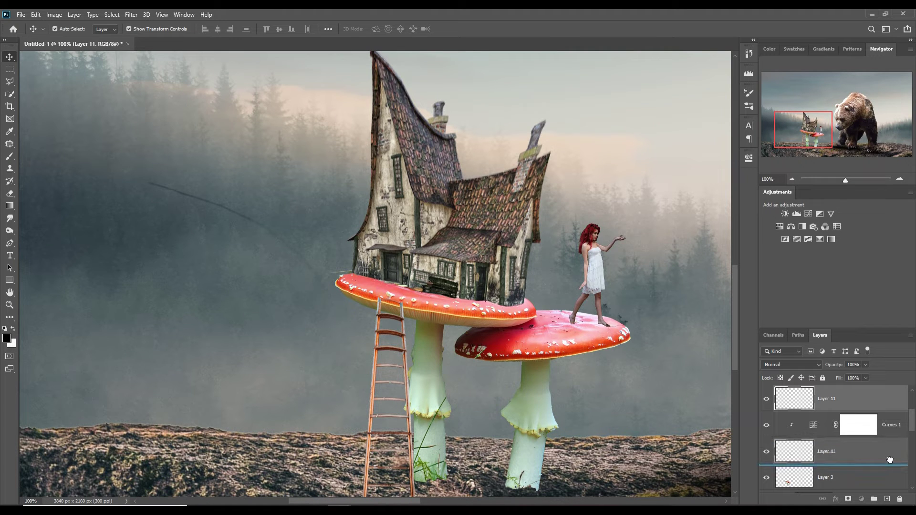
{"action": "right_click", "coordinate": [882, 448]}
{"action": "left_click", "coordinate": [836, 222]}
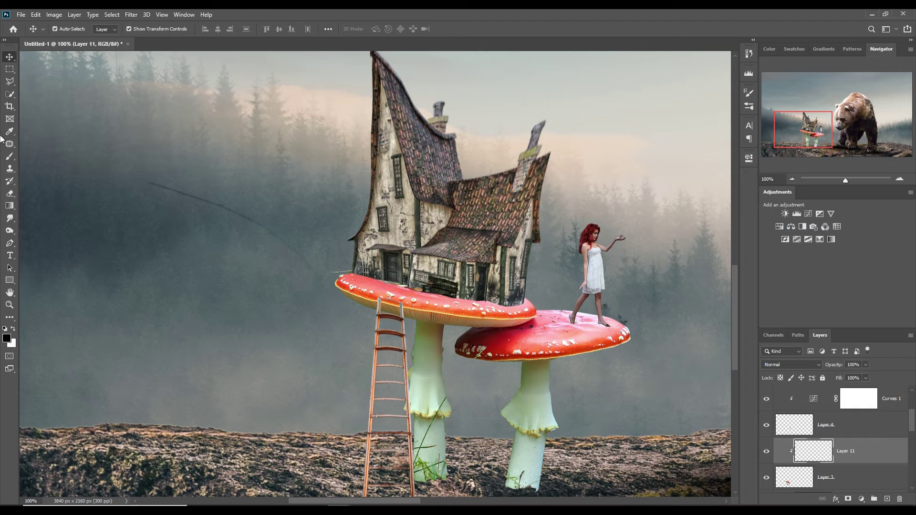
{"action": "left_click", "coordinate": [9, 156]}
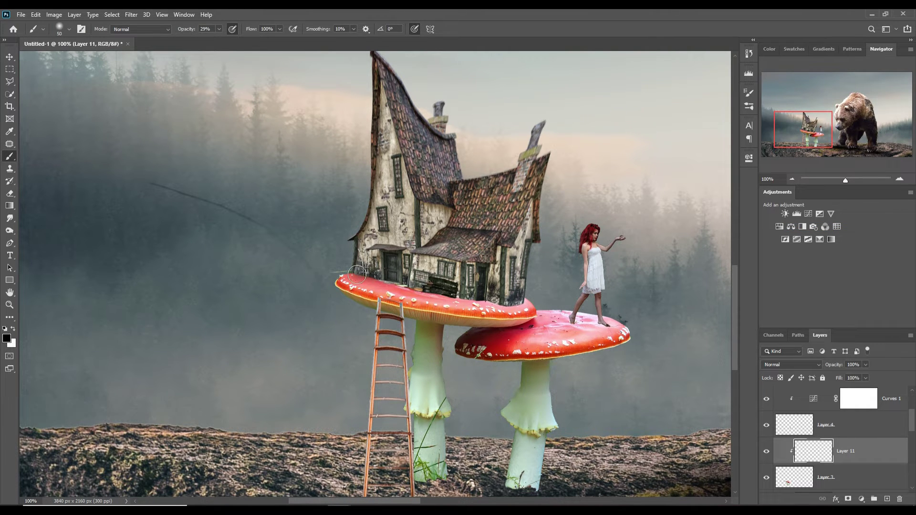
{"action": "left_click_drag", "start_coordinate": [417, 286], "coordinate": [524, 311]}
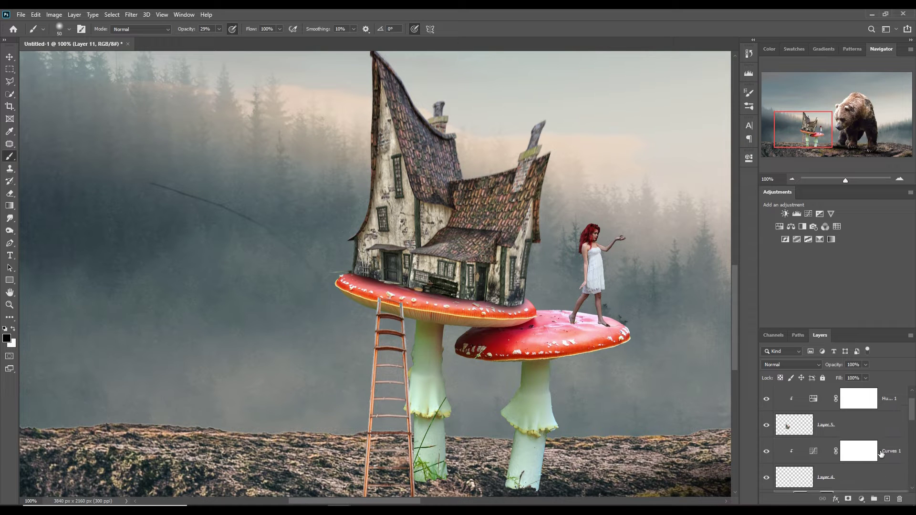
Step: On a new layer clipped to the house, paint a dark shadow along the house base
{"action": "scroll", "coordinate": [880, 456], "scroll_direction": "up", "scroll_amount": 2}
{"action": "left_click", "coordinate": [874, 460]}
{"action": "key", "text": "ctrl+alt+shift+n"}
{"action": "key", "text": "ctrl+alt+g"}
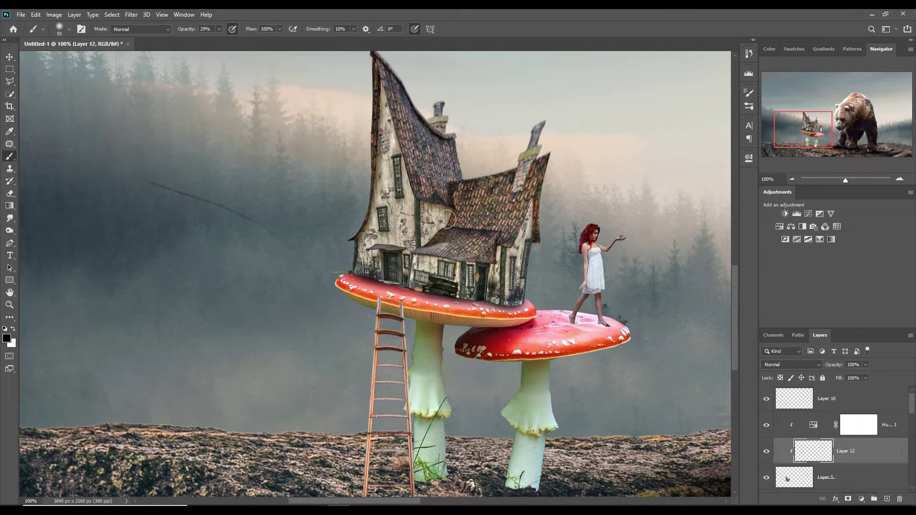
{"action": "mouse_move", "coordinate": [364, 280]}
{"action": "left_mouse_down"}
{"action": "mouse_move", "coordinate": [503, 313]}
{"action": "mouse_move", "coordinate": [522, 308]}
{"action": "left_mouse_up"}
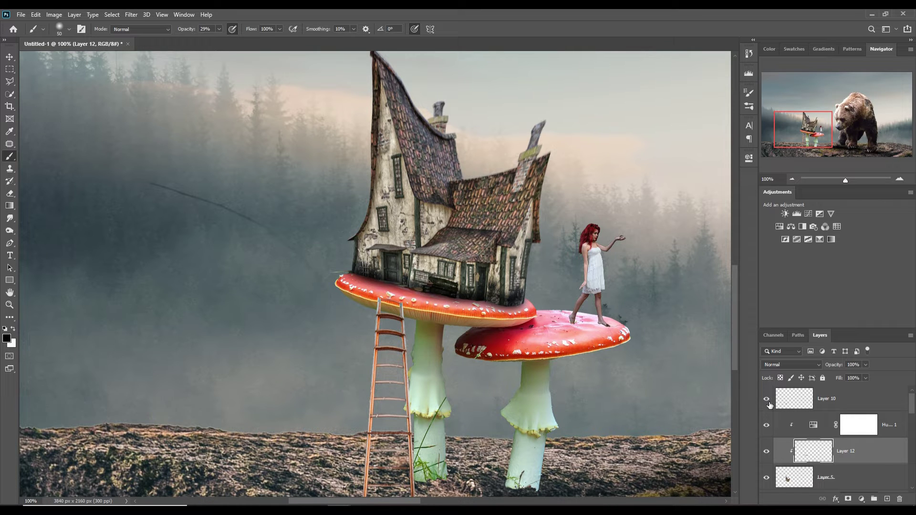
Step: On a new layer, paint a shadow under the girl's foot with a smaller, lower-opacity brush
{"action": "left_click", "coordinate": [10, 58]}
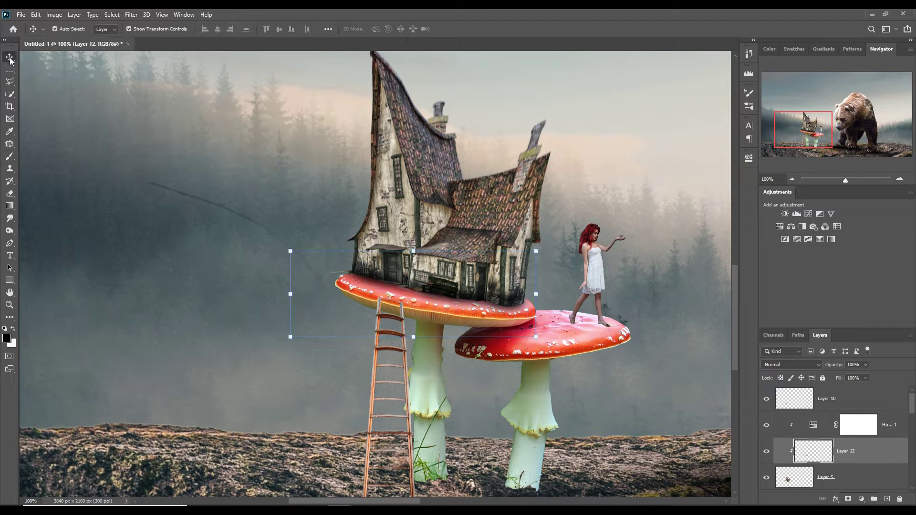
{"action": "key", "text": "ctrl+minus"}
{"action": "key", "text": "ctrl+minus"}
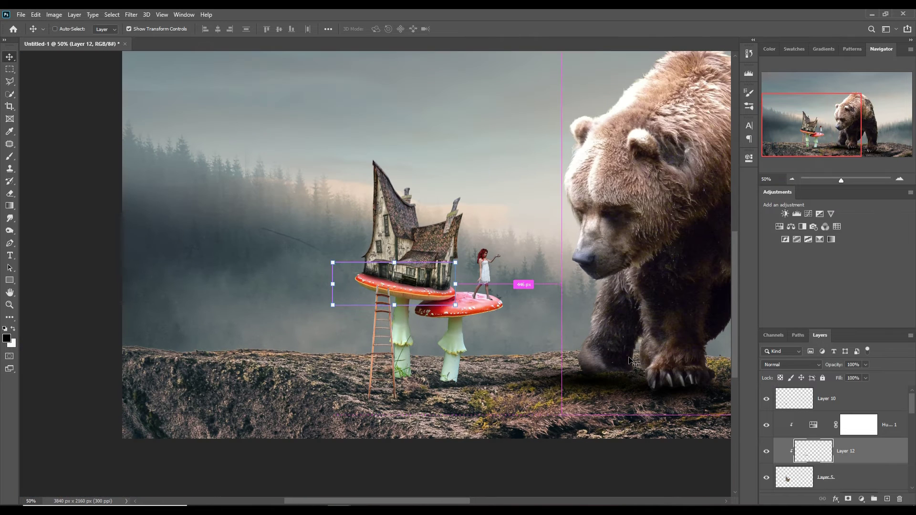
{"action": "left_click", "coordinate": [487, 279]}
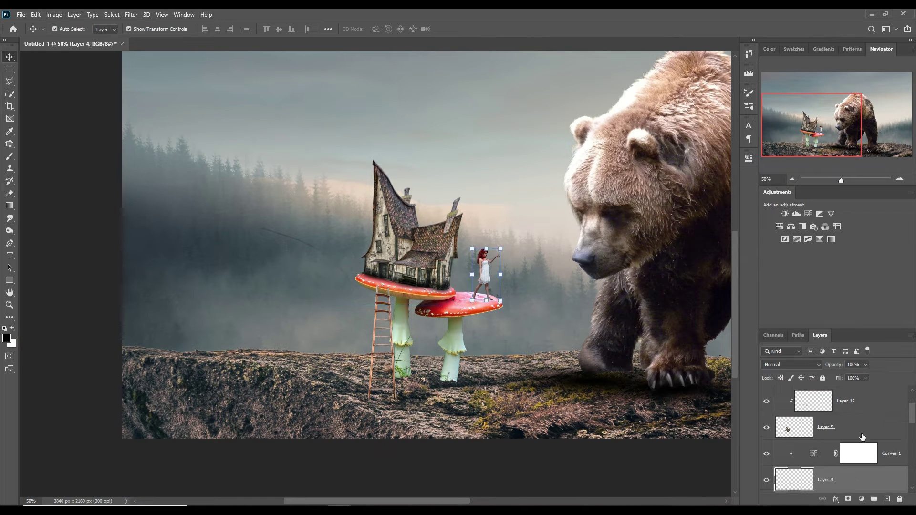
{"action": "left_click", "coordinate": [889, 499]}
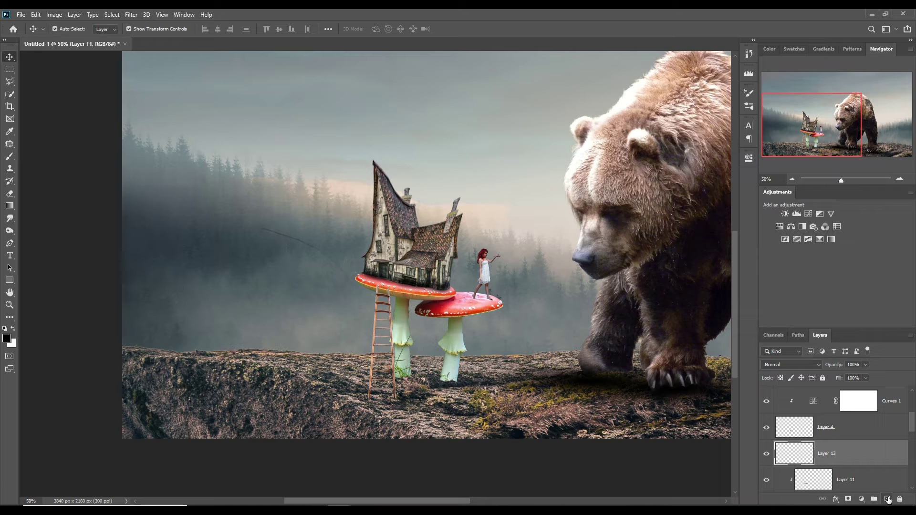
{"action": "left_click", "coordinate": [11, 157]}
{"action": "scroll", "coordinate": [496, 295], "scroll_direction": "up", "scroll_amount": 2}
{"action": "scroll", "coordinate": [496, 294], "scroll_direction": "up", "scroll_amount": 1}
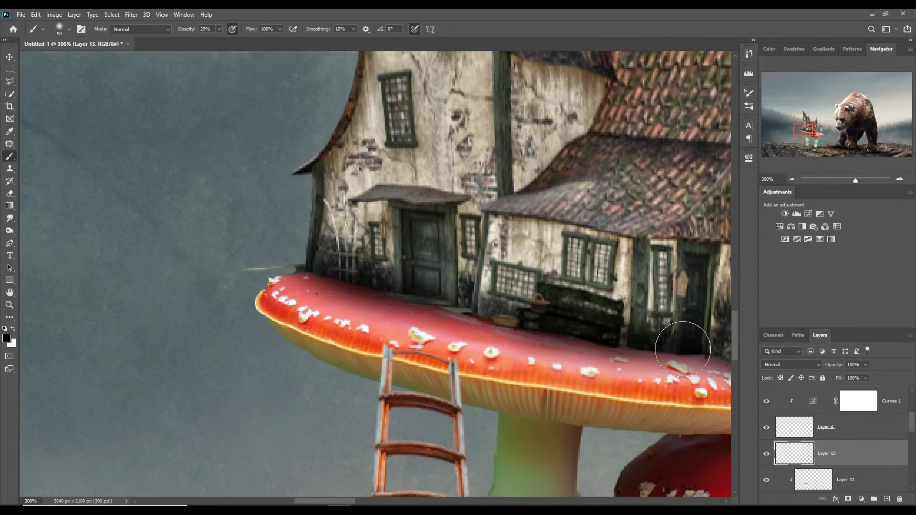
{"action": "scroll", "coordinate": [496, 294], "scroll_direction": "up", "scroll_amount": 1}
{"action": "key", "text": "bracketleft"}
{"action": "key", "text": "bracketleft"}
{"action": "key", "text": "bracketleft"}
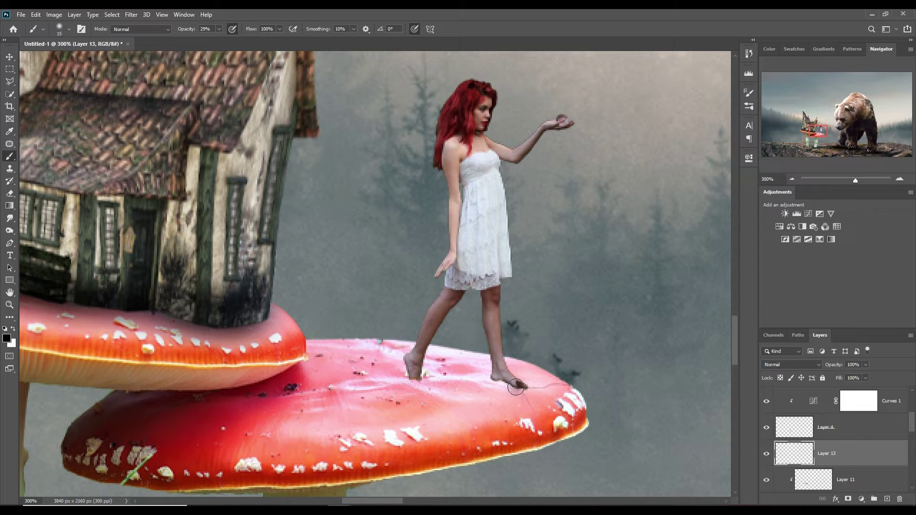
{"action": "left_click_drag", "start_coordinate": [219, 32], "coordinate": [221, 43]}
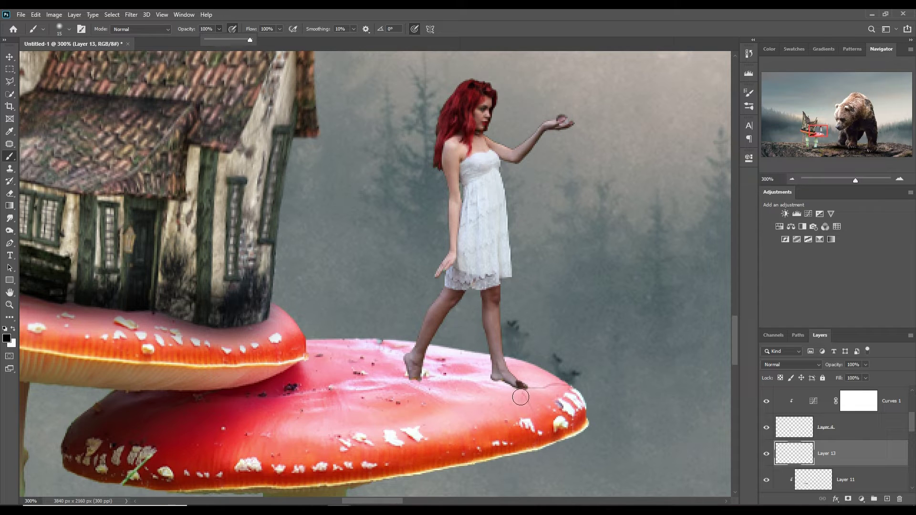
{"action": "left_click_drag", "start_coordinate": [521, 397], "coordinate": [347, 388]}
Step: Position the foot shadow right under the foot and mask away its right end
{"action": "key", "text": "v"}
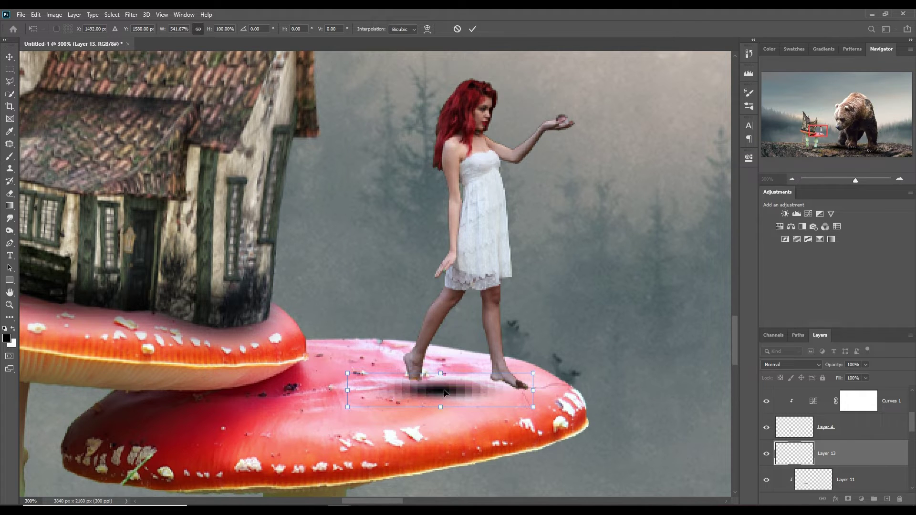
{"action": "left_click_drag", "start_coordinate": [444, 393], "coordinate": [513, 389]}
{"action": "left_click_drag", "start_coordinate": [511, 389], "coordinate": [511, 390]}
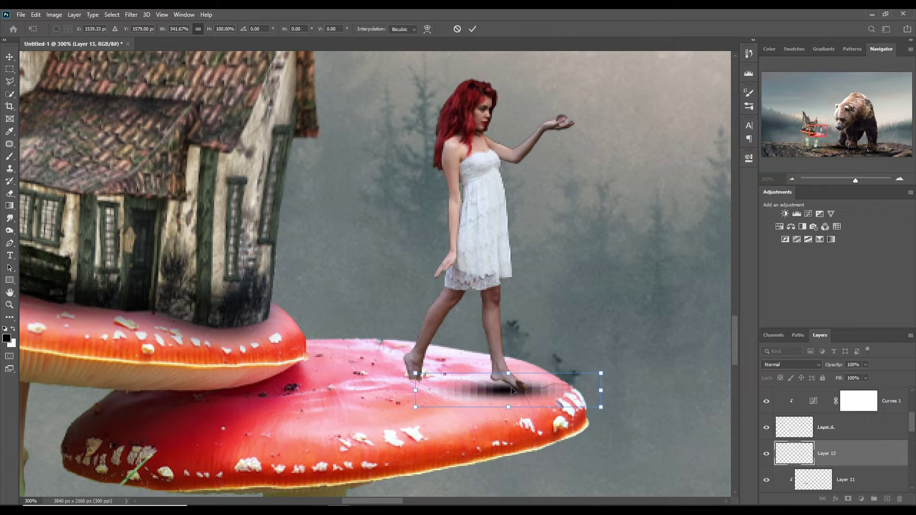
{"action": "key", "text": "Up"}
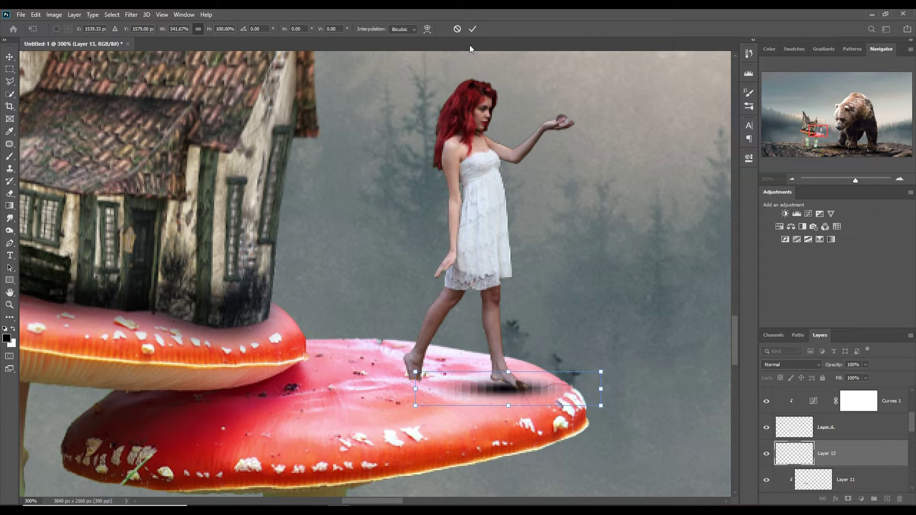
{"action": "left_click", "coordinate": [475, 28]}
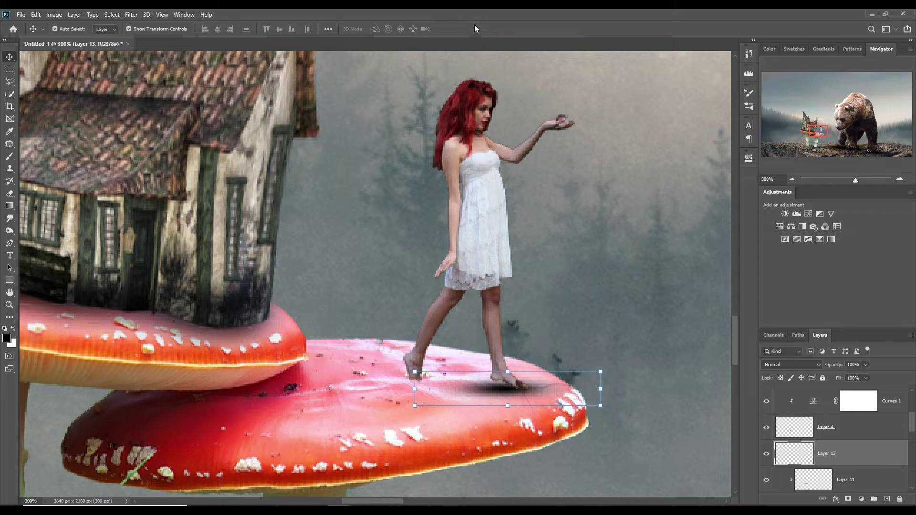
{"action": "left_click", "coordinate": [849, 500]}
{"action": "key", "text": "b"}
{"action": "mouse_move", "coordinate": [546, 366]}
{"action": "left_mouse_down"}
{"action": "mouse_move", "coordinate": [543, 412]}
{"action": "mouse_move", "coordinate": [504, 415]}
{"action": "left_mouse_up"}
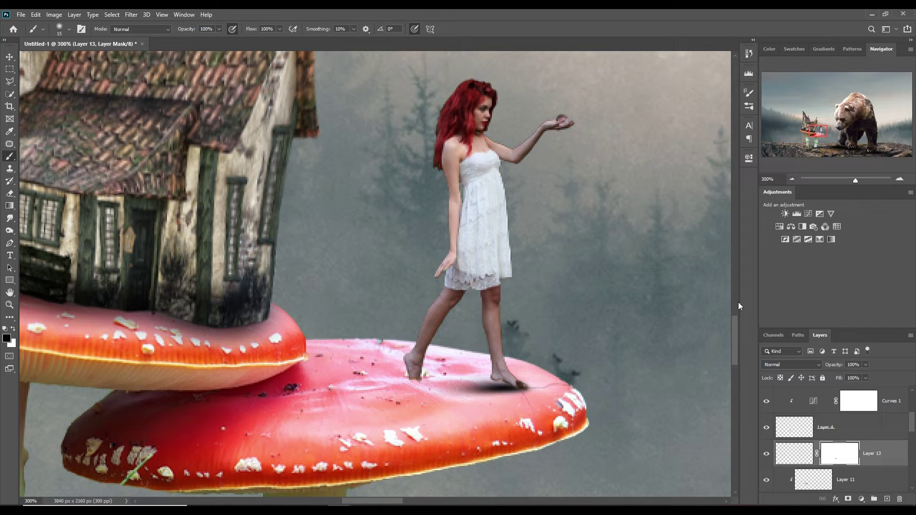
Step: Paint a shadow under the other foot on a new layer, widen it leftward, and nudge it into place
{"action": "key", "text": "v"}
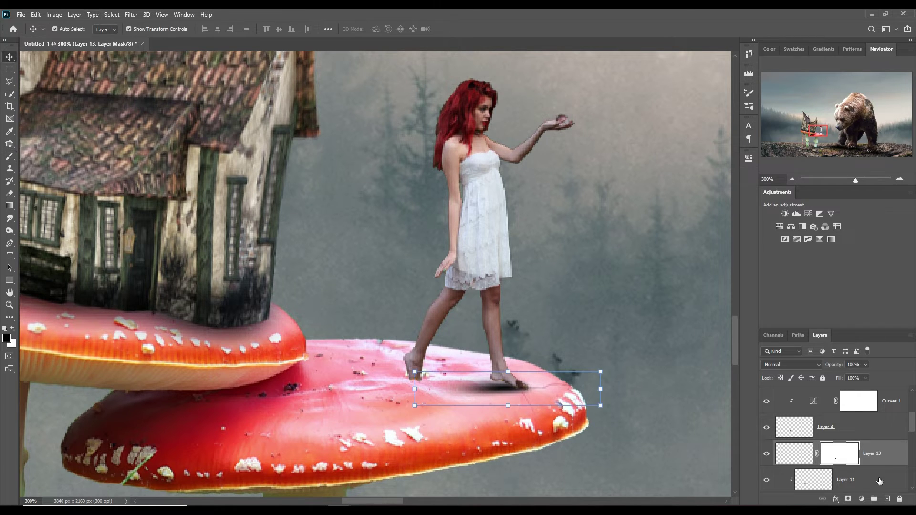
{"action": "left_click", "coordinate": [887, 498]}
{"action": "left_click", "coordinate": [9, 157]}
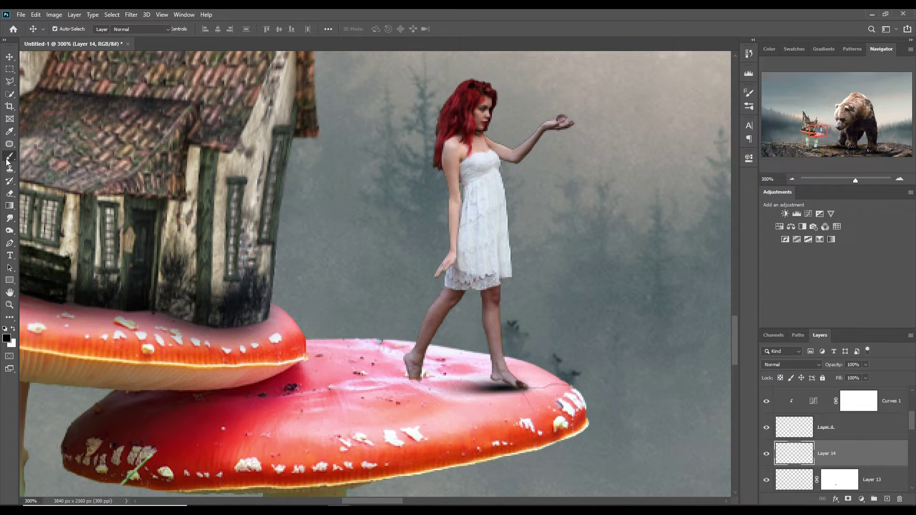
{"action": "mouse_move", "coordinate": [419, 384]}
{"action": "left_mouse_down"}
{"action": "mouse_move", "coordinate": [405, 376]}
{"action": "mouse_move", "coordinate": [493, 375]}
{"action": "left_mouse_up"}
{"action": "key", "text": "v"}
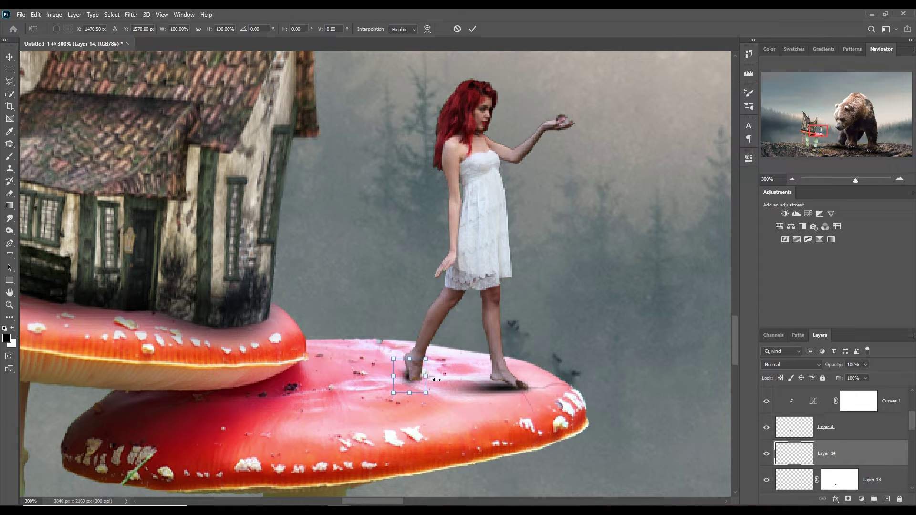
{"action": "left_click_drag", "start_coordinate": [396, 385], "coordinate": [347, 385]}
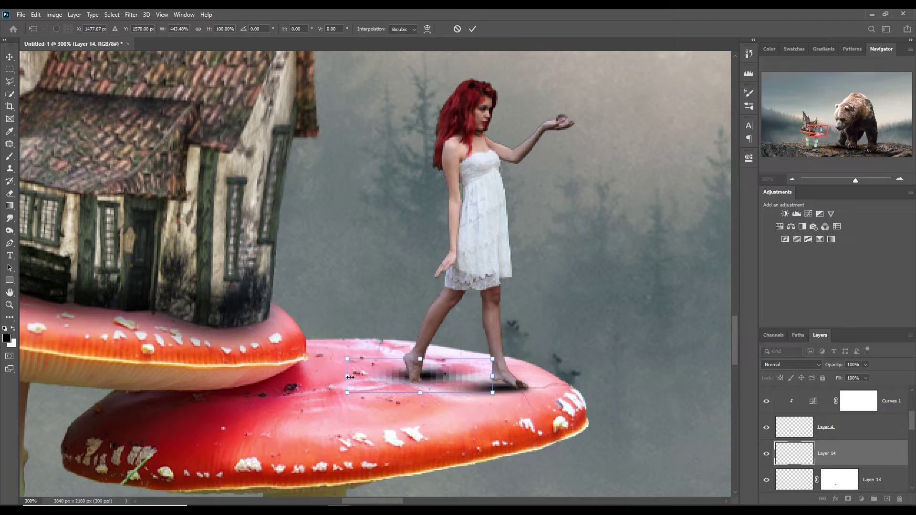
{"action": "left_click_drag", "start_coordinate": [431, 373], "coordinate": [410, 376]}
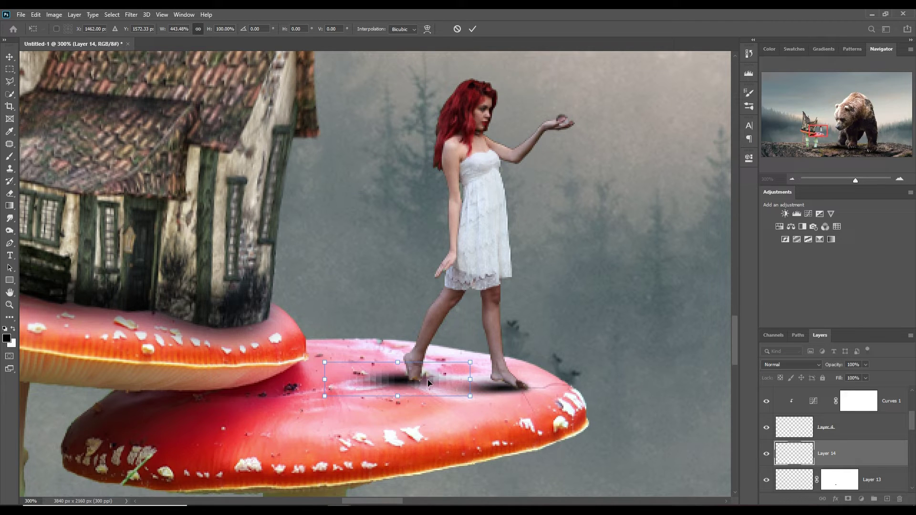
{"action": "key", "text": "Right"}
{"action": "key", "text": "Down"}
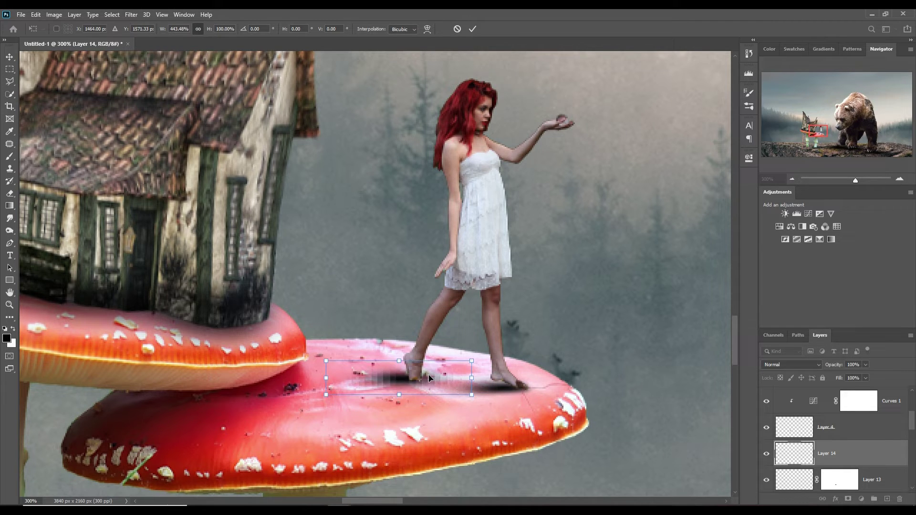
{"action": "left_click", "coordinate": [472, 29]}
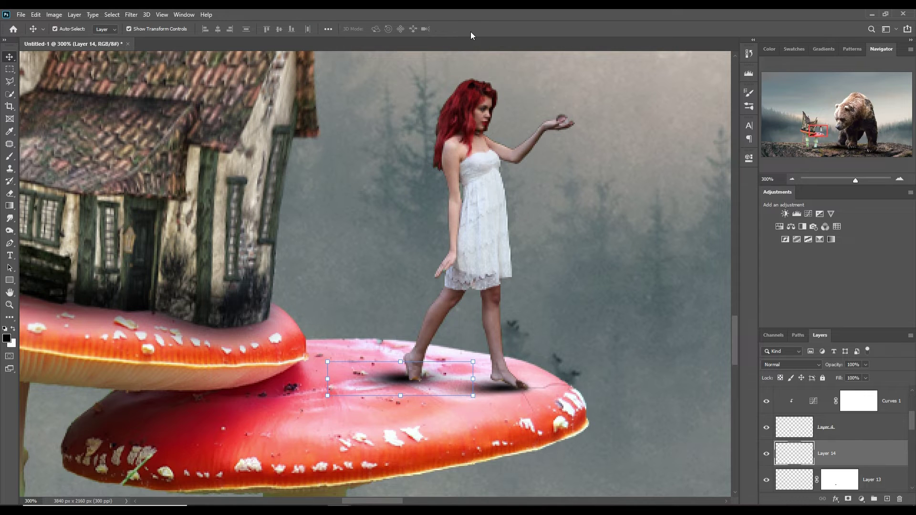
{"action": "key", "text": "Down"}
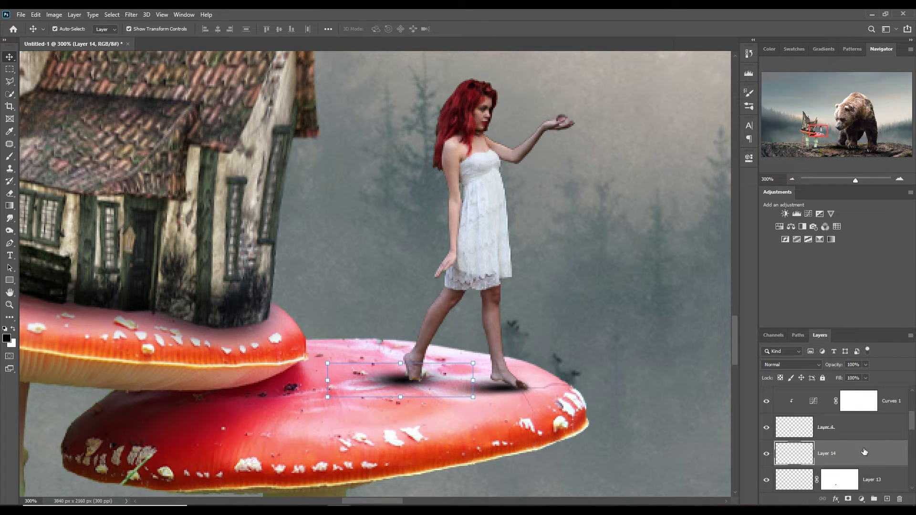
Step: Add a layer mask to the foot-shadow Layer 14 and switch to the brush
{"action": "left_click", "coordinate": [848, 499]}
{"action": "left_click", "coordinate": [9, 144]}
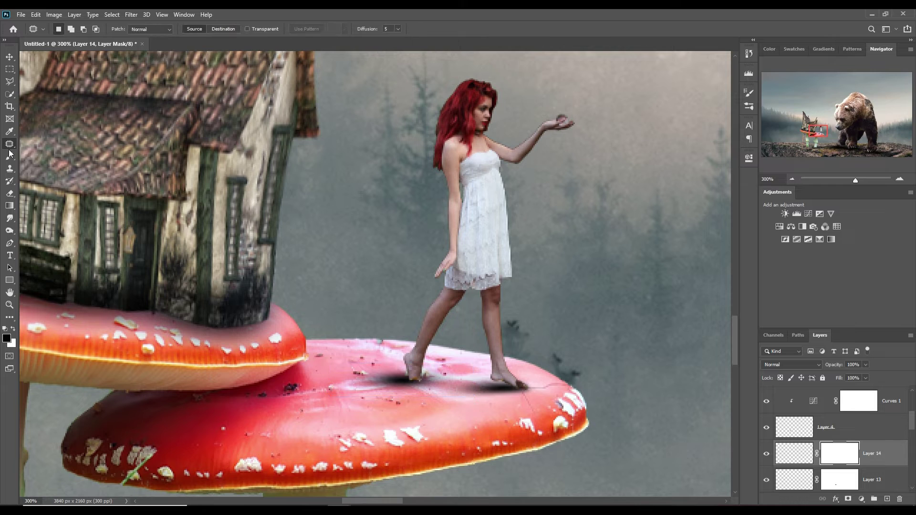
{"action": "left_click", "coordinate": [10, 157]}
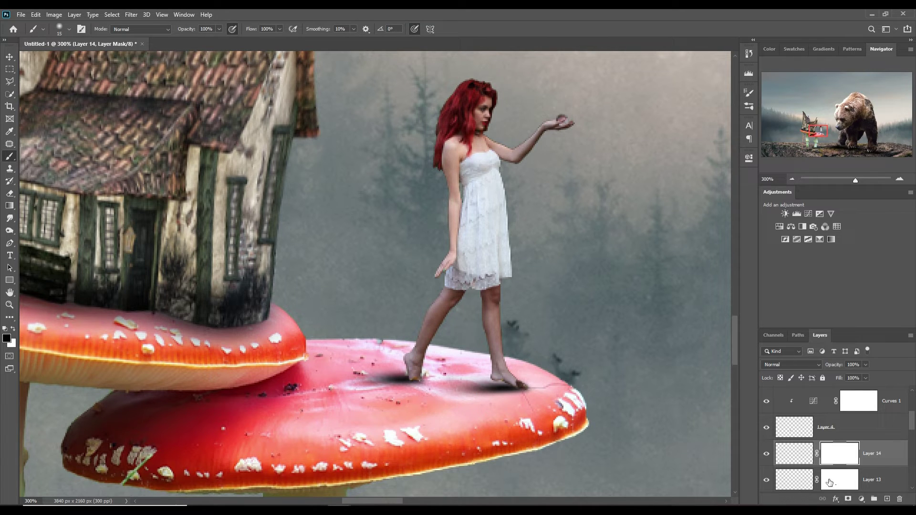
{"action": "scroll", "coordinate": [893, 467], "scroll_direction": "down", "scroll_amount": 2}
{"action": "scroll", "coordinate": [893, 466], "scroll_direction": "up", "scroll_amount": 1}
{"action": "scroll", "coordinate": [893, 466], "scroll_direction": "up", "scroll_amount": 1}
Step: Create a new layer clipped to Layer 4 and darken the shadow under the girl's right foot
{"action": "left_click", "coordinate": [862, 438]}
{"action": "left_click", "coordinate": [887, 499]}
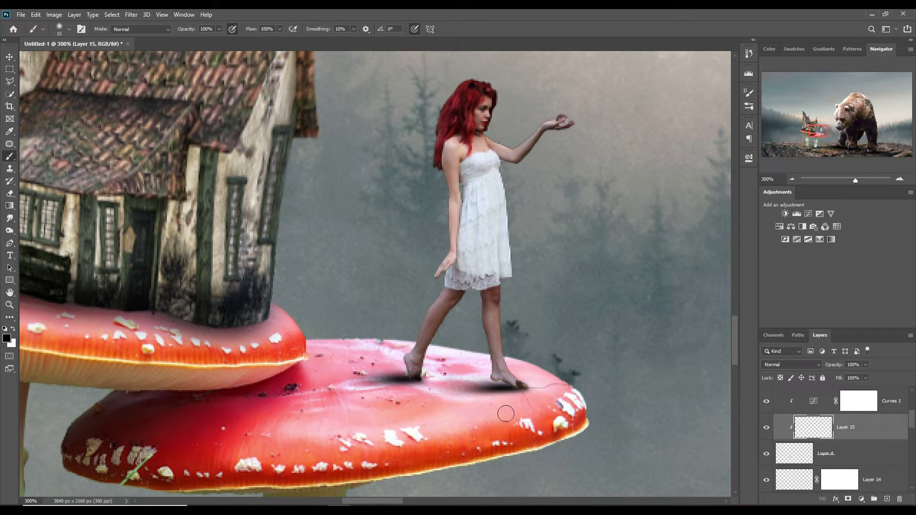
{"action": "left_click_drag", "start_coordinate": [532, 405], "coordinate": [530, 404]}
{"action": "left_click", "coordinate": [9, 57]}
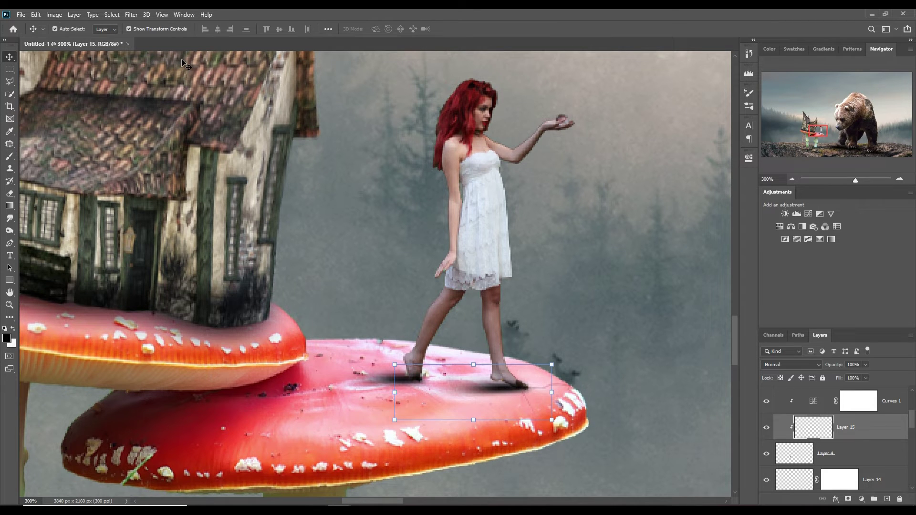
{"action": "key", "text": "ctrl+minus"}
{"action": "key", "text": "ctrl+minus"}
Step: Add a Curves adjustment clipped to Layer 3 that darkens the house and mushrooms
{"action": "scroll", "coordinate": [827, 458], "scroll_direction": "down", "scroll_amount": 3}
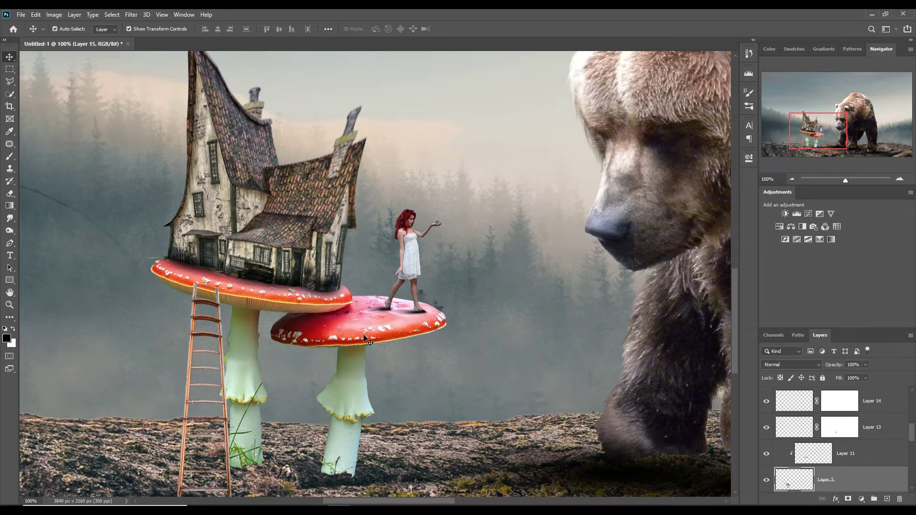
{"action": "left_click", "coordinate": [828, 478]}
{"action": "left_click", "coordinate": [862, 499]}
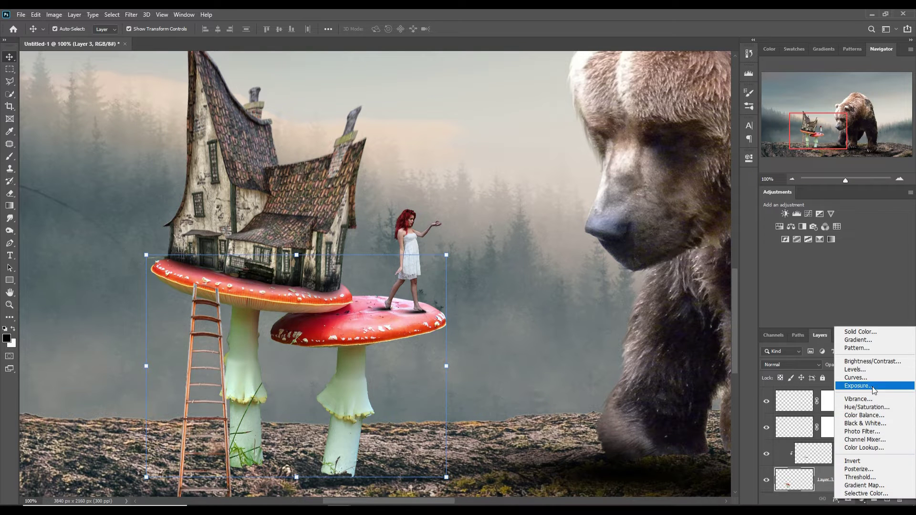
{"action": "left_click", "coordinate": [856, 378]}
{"action": "left_click", "coordinate": [667, 316]}
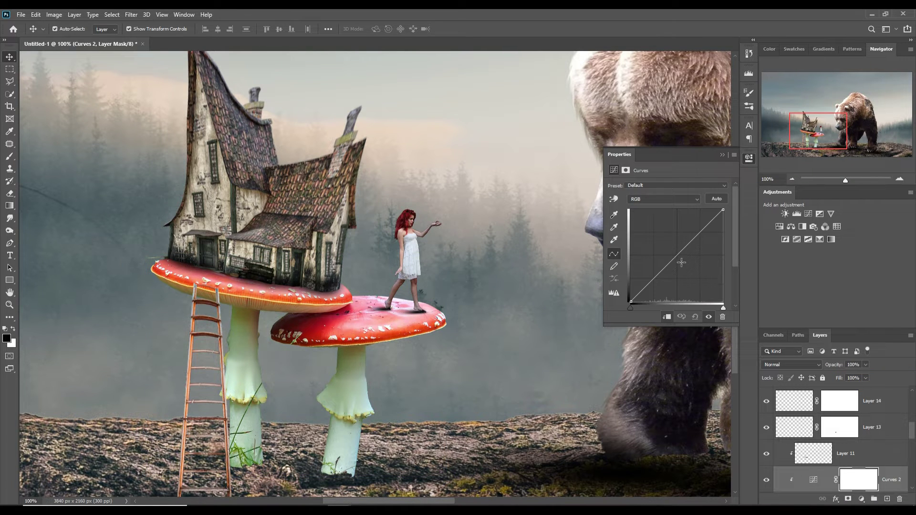
{"action": "left_click_drag", "start_coordinate": [681, 262], "coordinate": [690, 271]}
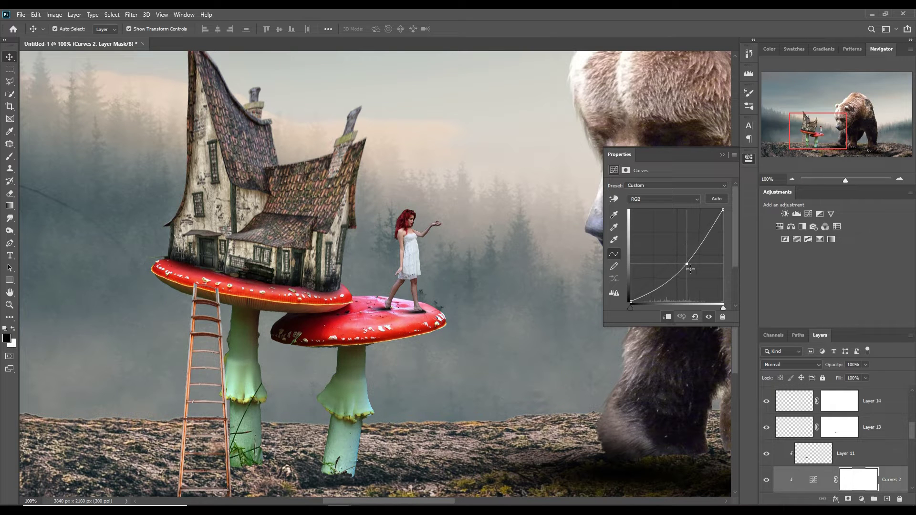
{"action": "left_click", "coordinate": [721, 155]}
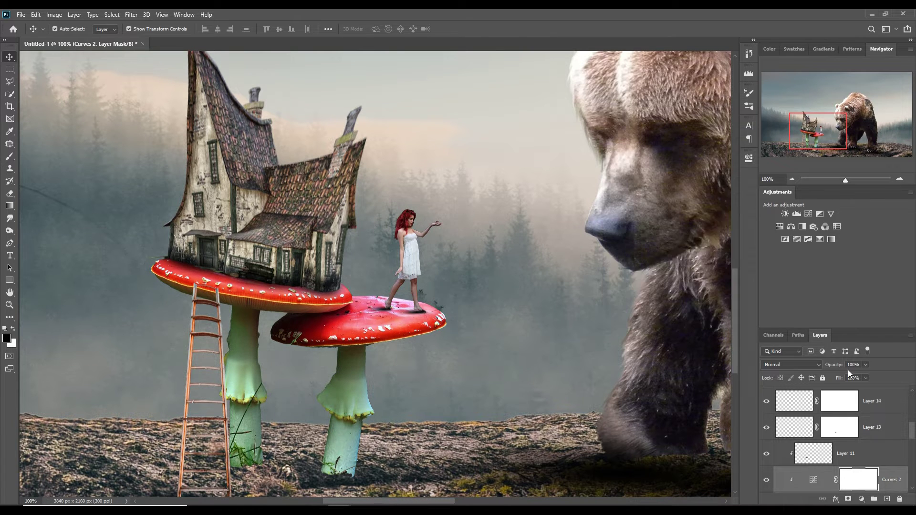
Step: Set the brush to size 175 and paint shadow at the left mushroom stem base on new Layer 16
{"action": "key", "text": "ctrl+minus"}
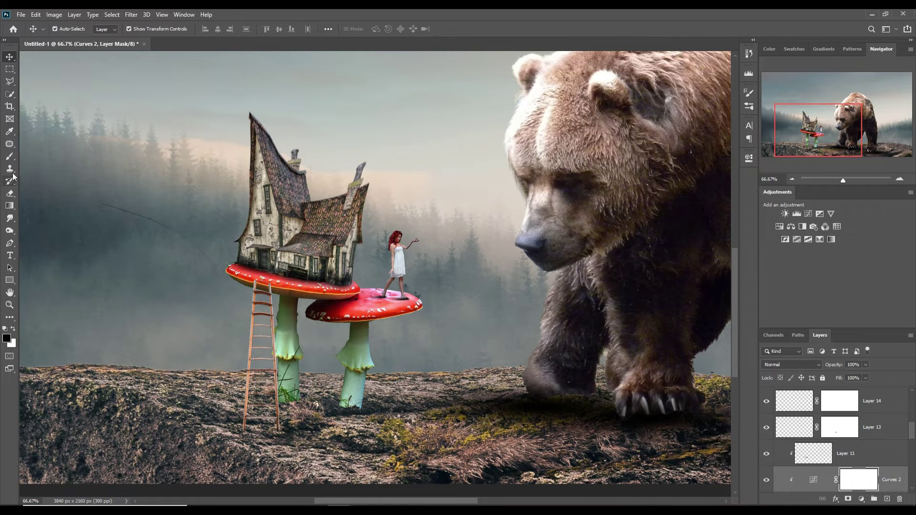
{"action": "key", "text": "b"}
{"action": "key", "text": "bracketright"}
{"action": "key", "text": "bracketright"}
{"action": "key", "text": "bracketright"}
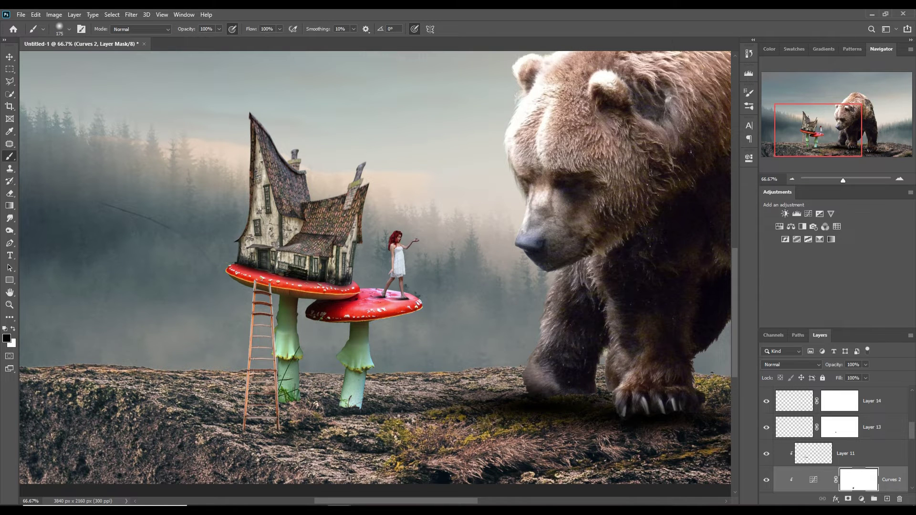
{"action": "left_click", "coordinate": [852, 458]}
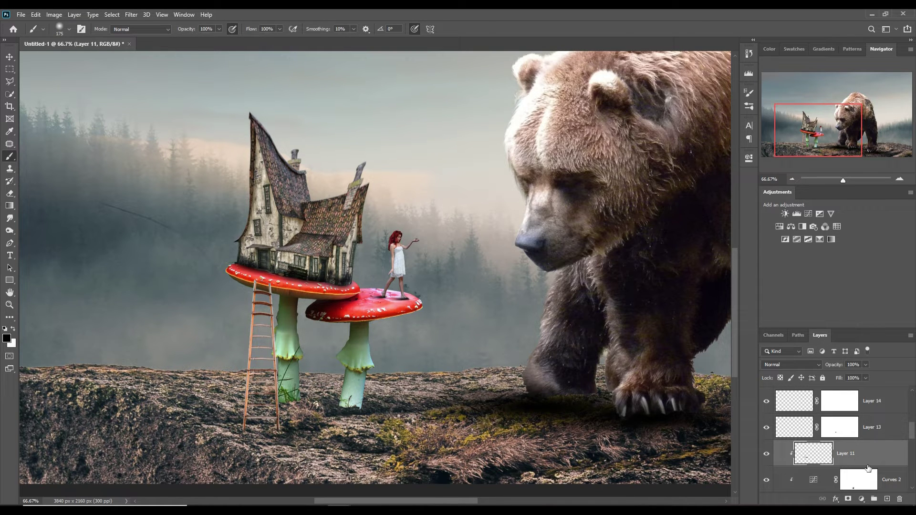
{"action": "left_click", "coordinate": [887, 499], "text": "ctrl"}
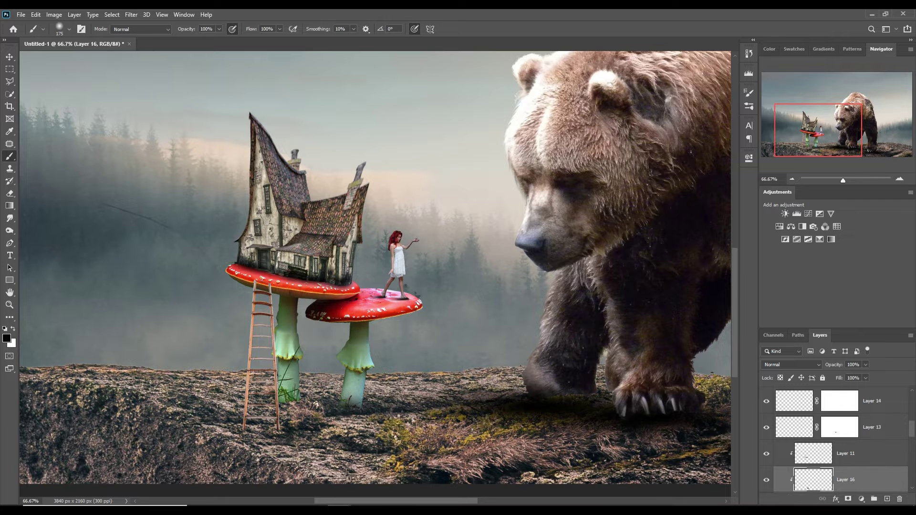
{"action": "left_click_drag", "start_coordinate": [286, 396], "coordinate": [298, 401]}
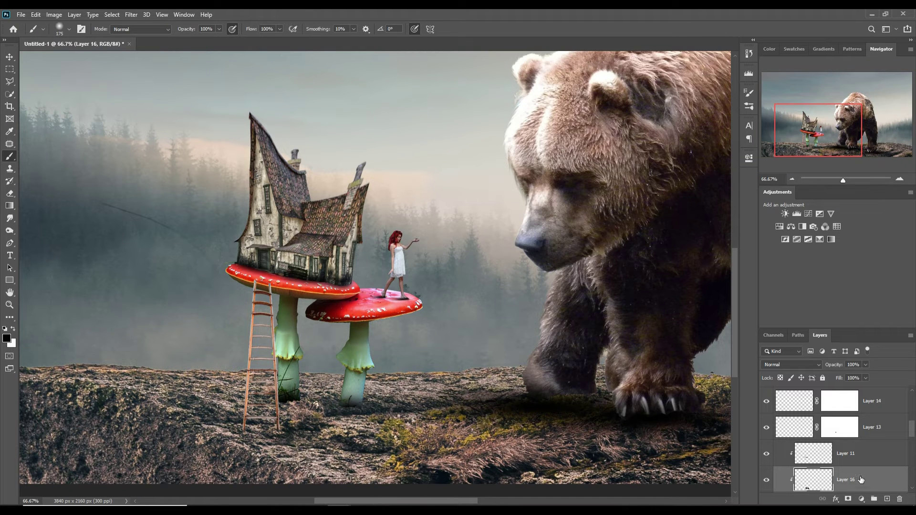
{"action": "scroll", "coordinate": [861, 479], "scroll_direction": "down", "scroll_amount": 2}
{"action": "left_click", "coordinate": [860, 477]}
Step: On a new layer, paint a size-125 dark stroke and transform it into a wide, flat shadow under the stems
{"action": "left_click", "coordinate": [888, 499], "text": "ctrl"}
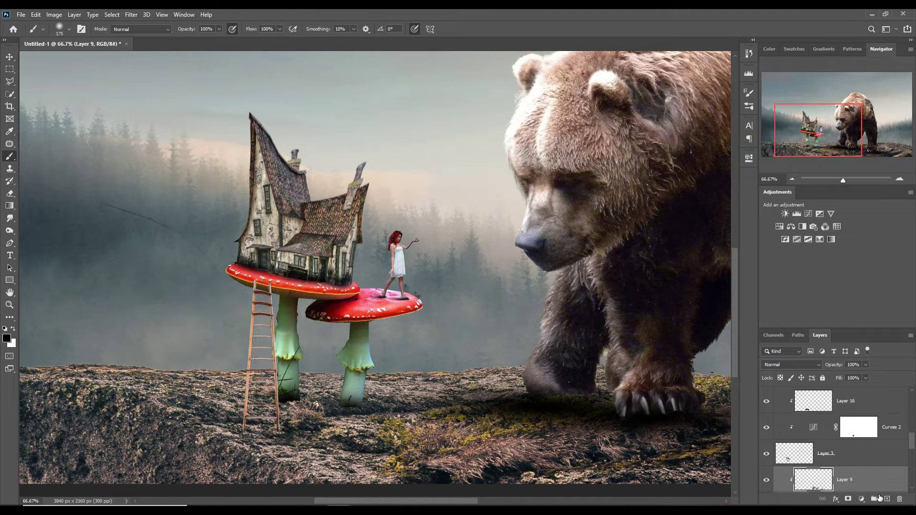
{"action": "key", "text": "bracketleft"}
{"action": "key", "text": "bracketleft"}
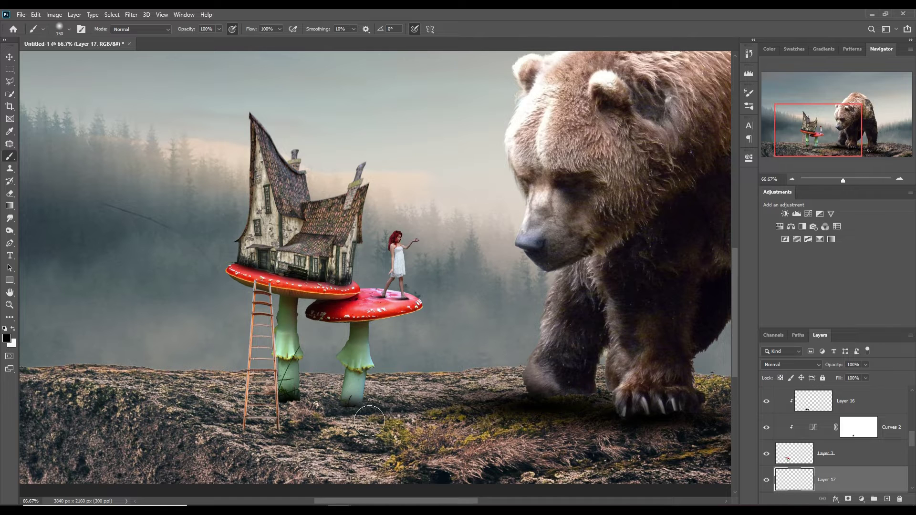
{"action": "left_click_drag", "start_coordinate": [365, 421], "coordinate": [333, 389]}
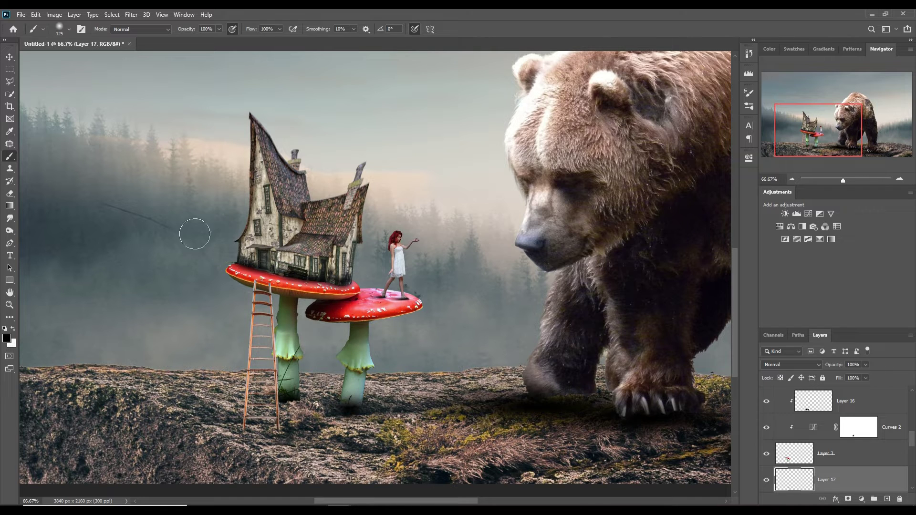
{"action": "key", "text": "v"}
{"action": "left_click_drag", "start_coordinate": [386, 412], "coordinate": [461, 406]}
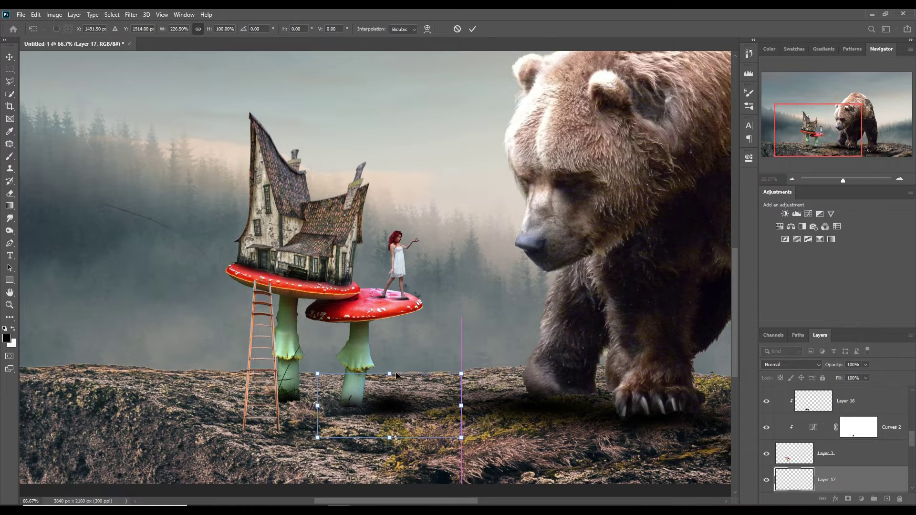
{"action": "mouse_move", "coordinate": [394, 381]}
{"action": "left_mouse_down"}
{"action": "mouse_move", "coordinate": [395, 415]}
{"action": "mouse_move", "coordinate": [353, 410]}
{"action": "left_mouse_up"}
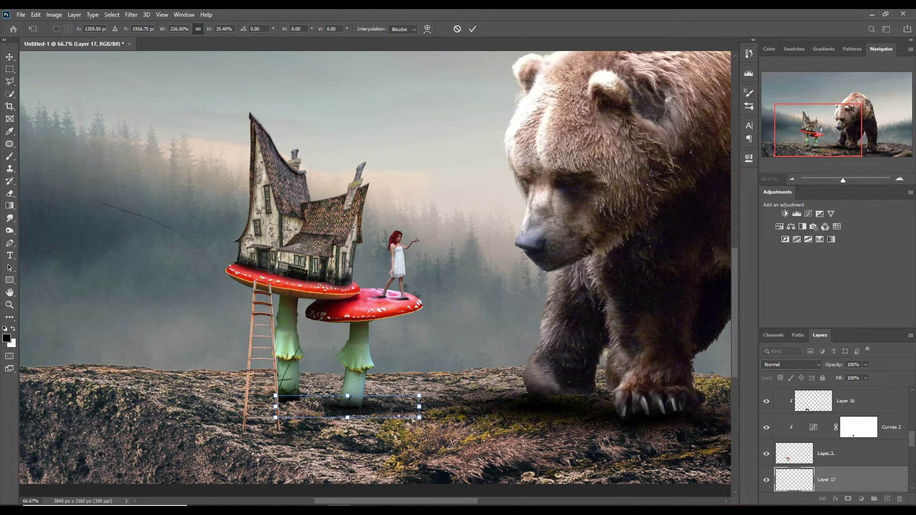
{"action": "key", "text": "Return"}
Step: Duplicate the ground shadow layer and move the copy left toward the ladder's base
{"action": "right_click", "coordinate": [878, 480]}
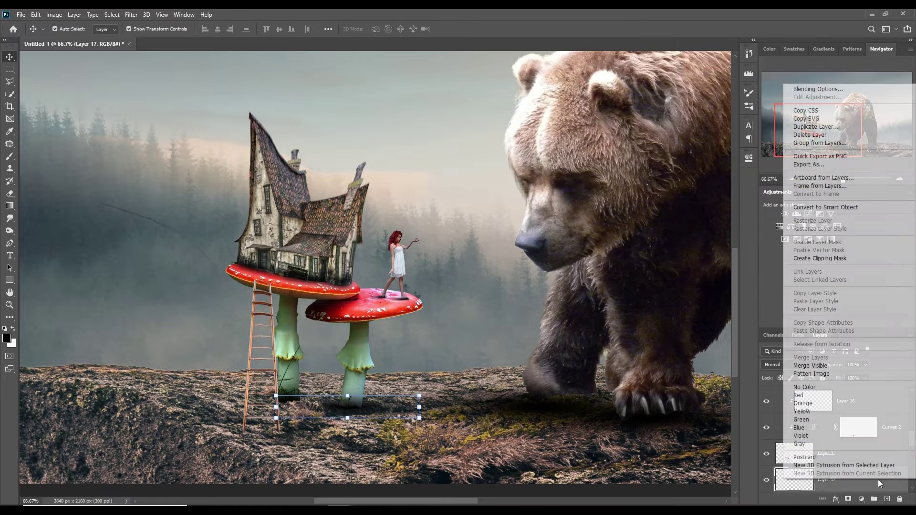
{"action": "left_click", "coordinate": [811, 127]}
{"action": "key", "text": "Return"}
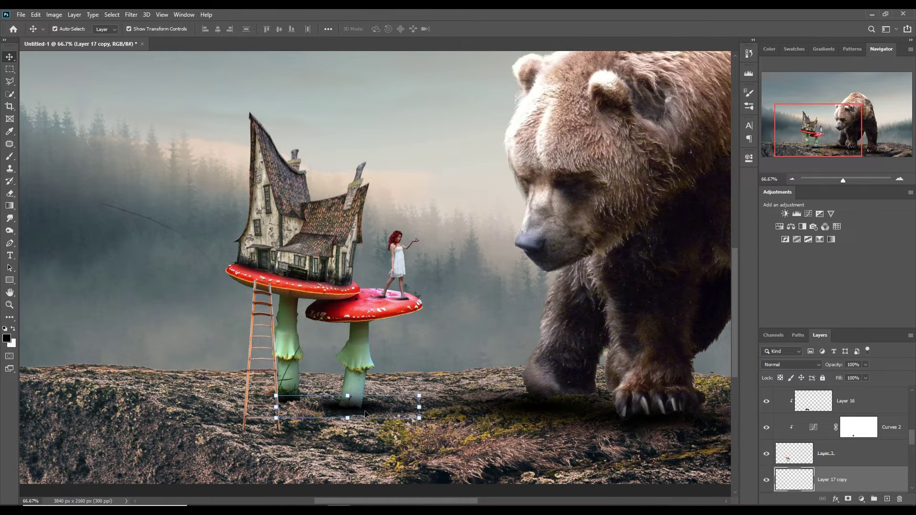
{"action": "left_click_drag", "start_coordinate": [365, 413], "coordinate": [302, 405]}
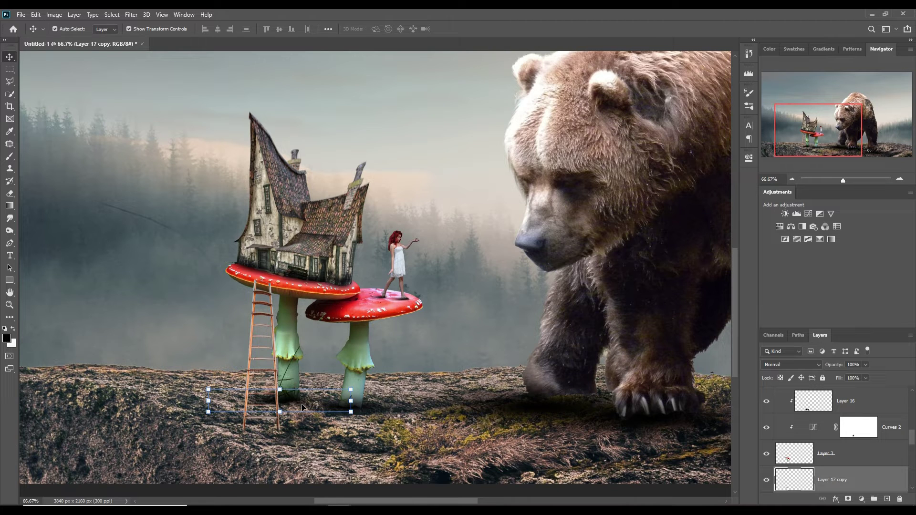
{"action": "left_click", "coordinate": [265, 358]}
Step: Darken the ladder with a Curves adjustment clipped to the ladder layer
{"action": "left_click", "coordinate": [255, 316]}
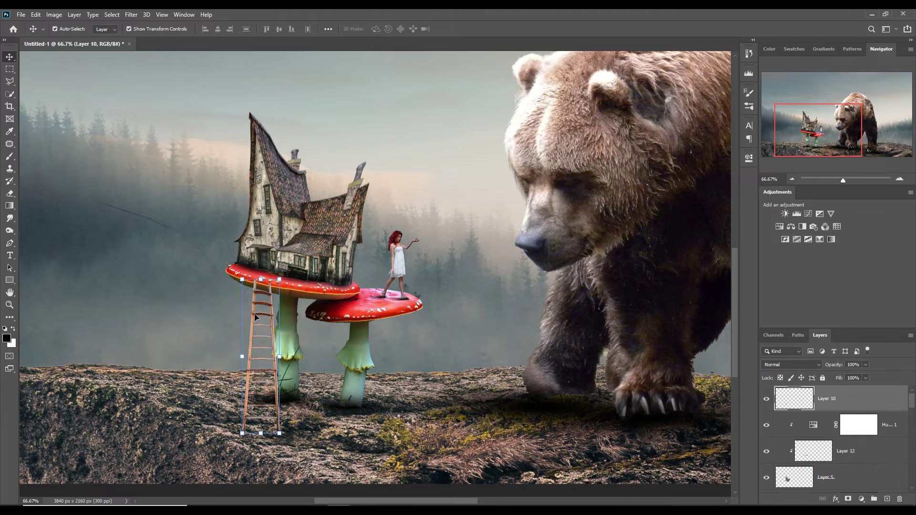
{"action": "left_click", "coordinate": [861, 499]}
{"action": "left_click", "coordinate": [821, 379]}
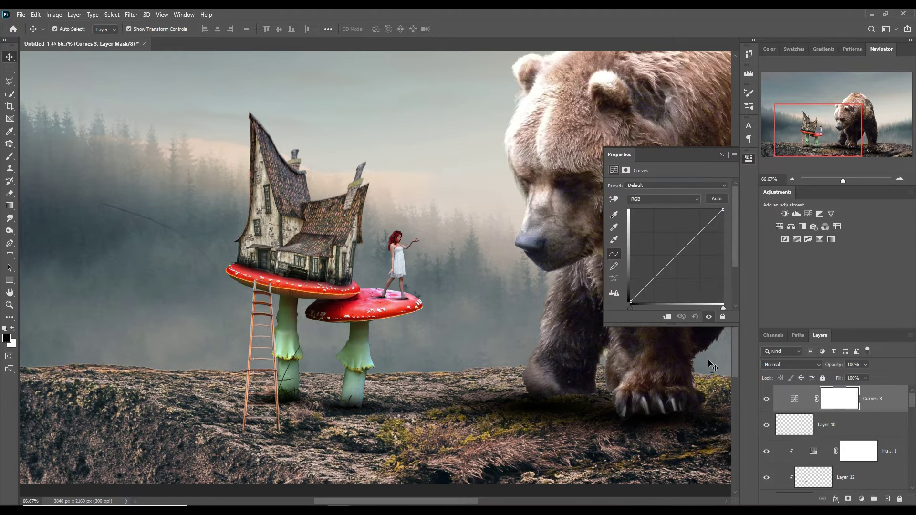
{"action": "left_click", "coordinate": [668, 317]}
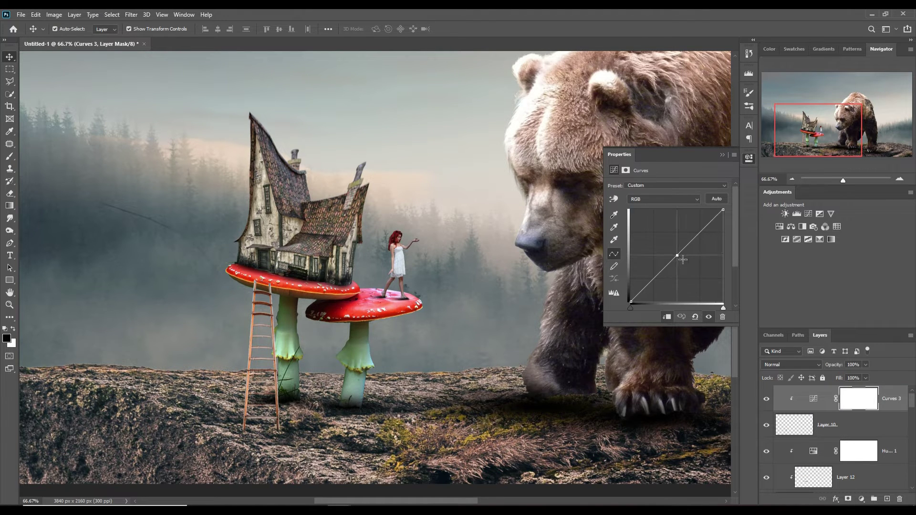
{"action": "left_click_drag", "start_coordinate": [698, 235], "coordinate": [706, 269]}
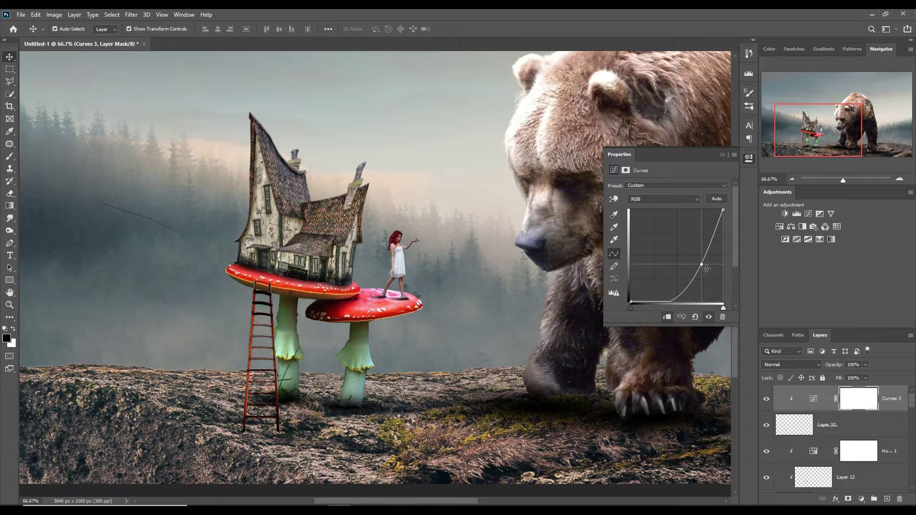
{"action": "left_click", "coordinate": [722, 155]}
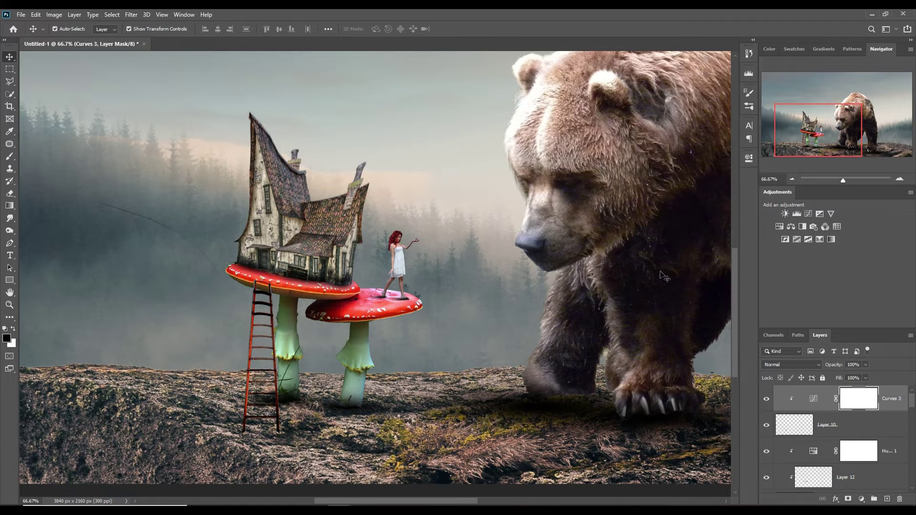
Step: Paint a black 40 px shadow at the ladder's feet on a new layer
{"action": "left_click", "coordinate": [881, 436]}
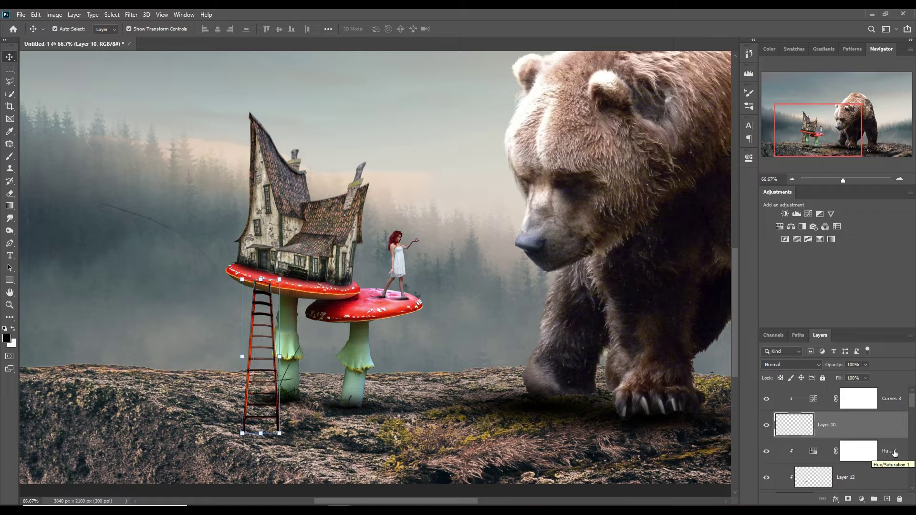
{"action": "left_click", "coordinate": [895, 453]}
{"action": "key", "text": "ctrl+shift+alt+n"}
{"action": "left_click", "coordinate": [9, 158]}
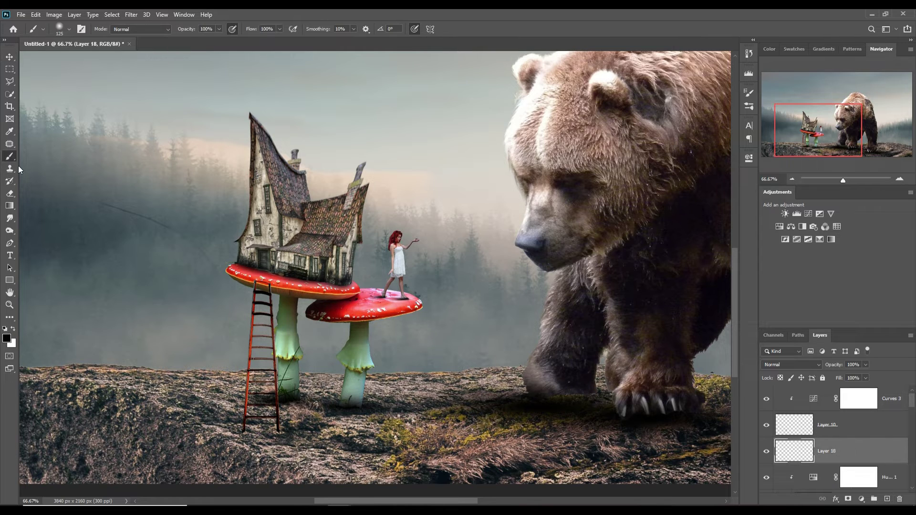
{"action": "key", "text": "bracketleft"}
{"action": "key", "text": "bracketleft"}
{"action": "key", "text": "bracketleft"}
{"action": "left_click", "coordinate": [12, 58]}
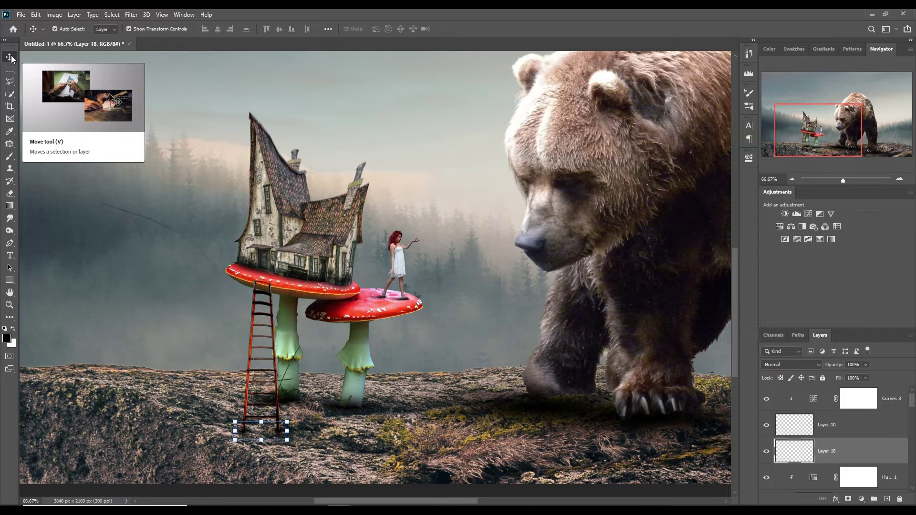
{"action": "key", "text": "ctrl+minus"}
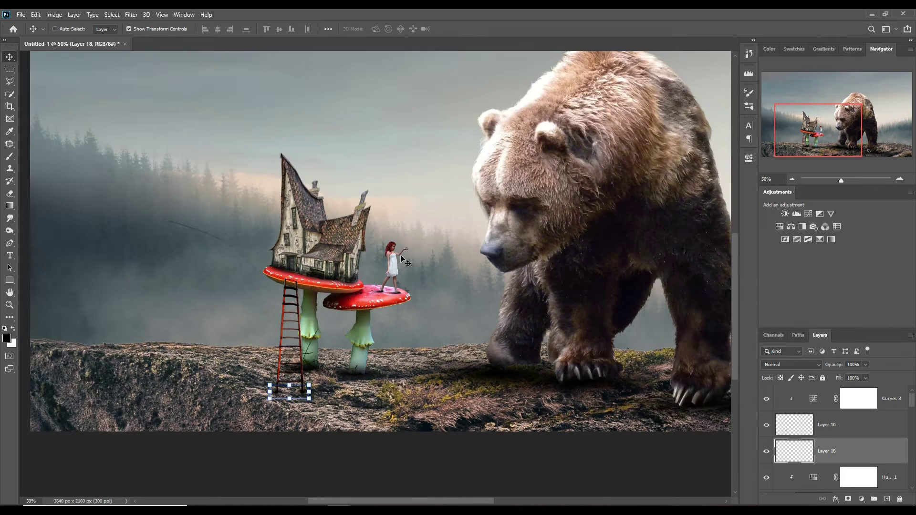
{"action": "key", "text": "ctrl+minus"}
{"action": "key", "text": "ctrl+minus"}
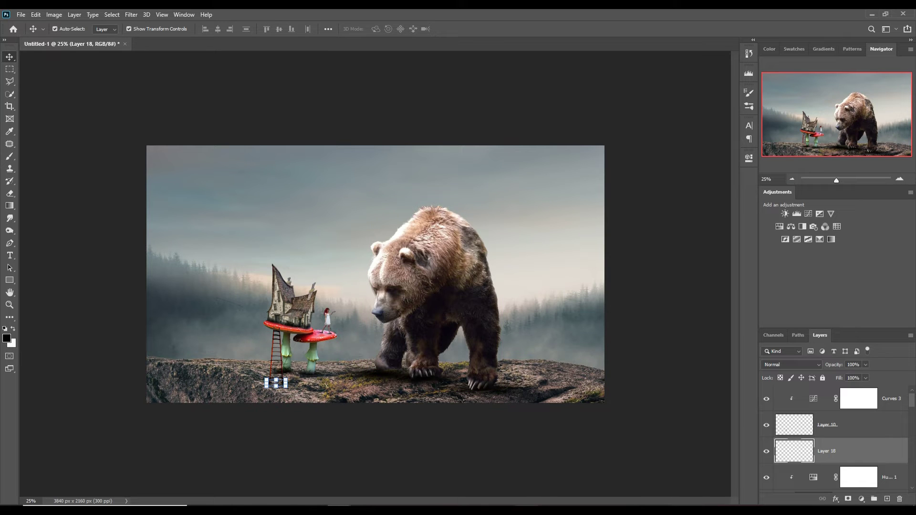
Step: Create an empty layer above Curves 1 and set up the Brush tool with white paint
{"action": "left_click", "coordinate": [290, 309]}
{"action": "left_click", "coordinate": [893, 428]}
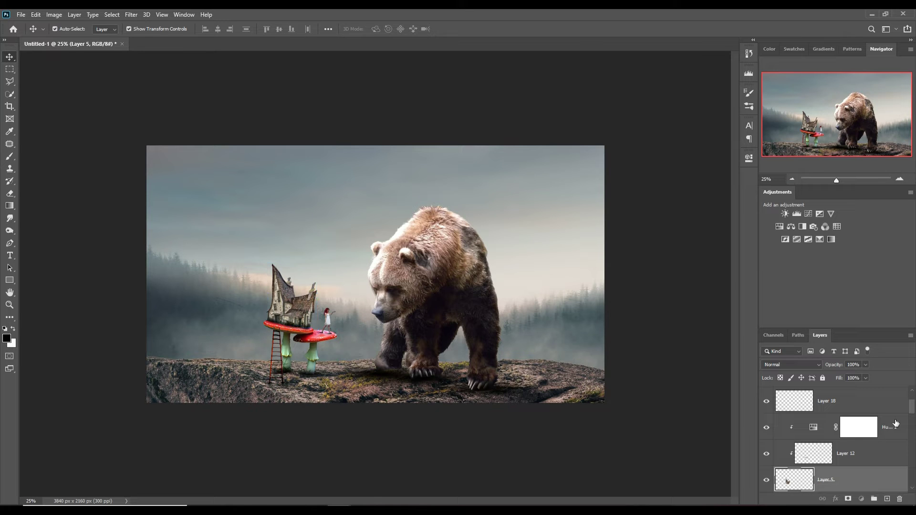
{"action": "scroll", "coordinate": [892, 443], "scroll_direction": "down", "scroll_amount": 2}
{"action": "left_click", "coordinate": [891, 454]}
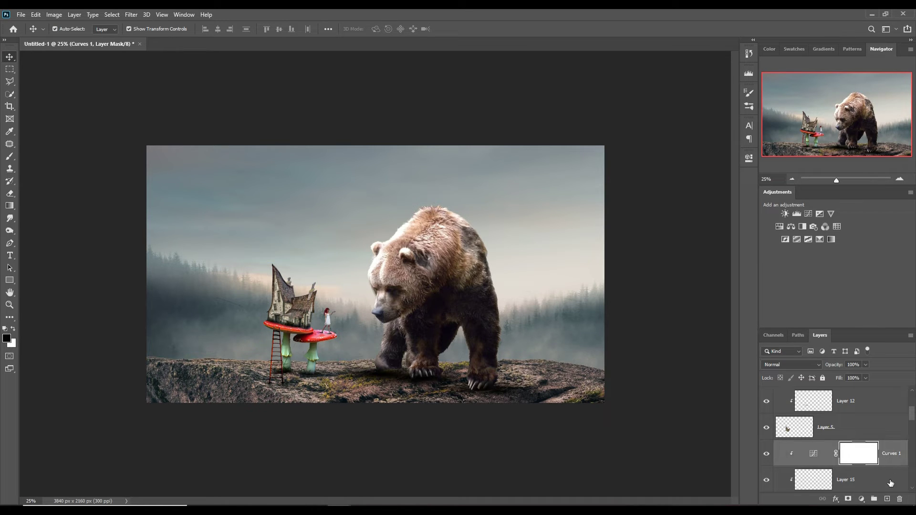
{"action": "left_click", "coordinate": [887, 499]}
{"action": "left_click", "coordinate": [10, 157]}
{"action": "left_click", "coordinate": [13, 329]}
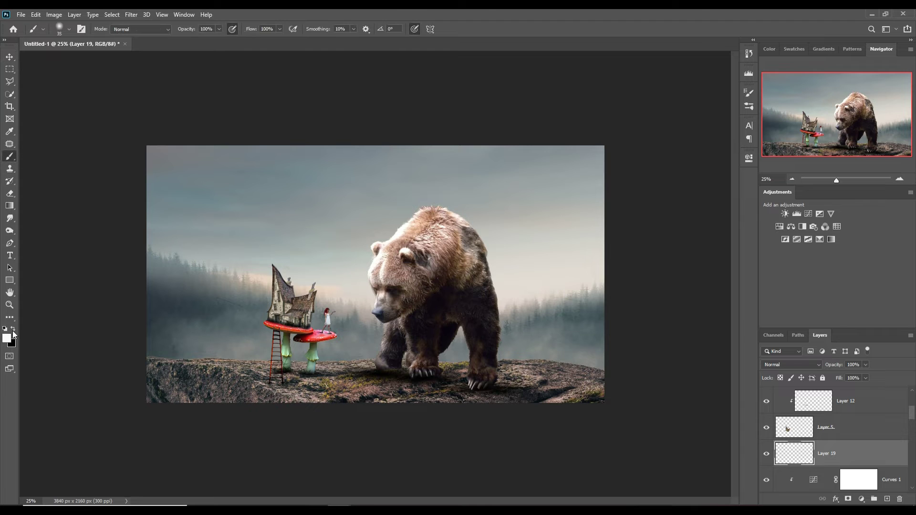
{"action": "left_click", "coordinate": [67, 31]}
Step: Browse the Brush Preset picker folders down and back to General Brushes, keeping Soft Round
{"action": "scroll", "coordinate": [106, 282], "scroll_direction": "down", "scroll_amount": 2}
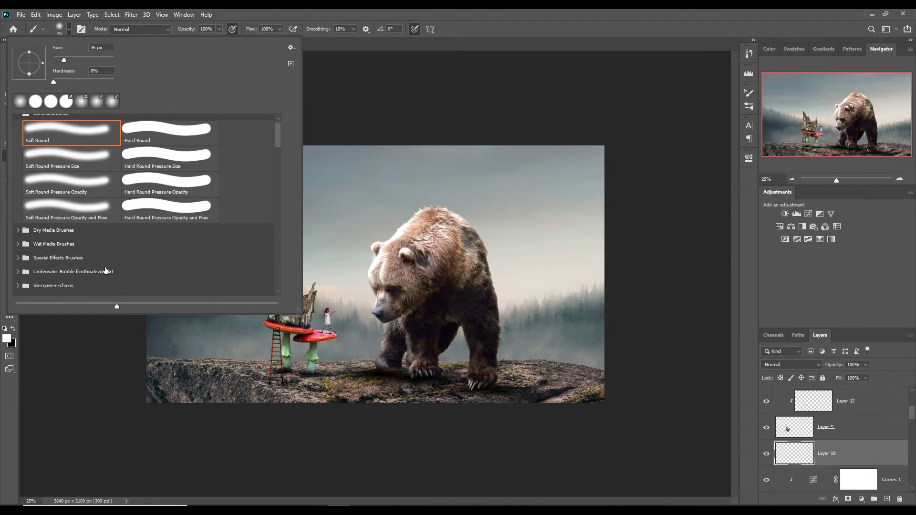
{"action": "scroll", "coordinate": [107, 277], "scroll_direction": "down", "scroll_amount": 2}
{"action": "scroll", "coordinate": [110, 272], "scroll_direction": "down", "scroll_amount": 2}
{"action": "scroll", "coordinate": [112, 266], "scroll_direction": "down", "scroll_amount": 2}
{"action": "scroll", "coordinate": [112, 264], "scroll_direction": "down", "scroll_amount": 2}
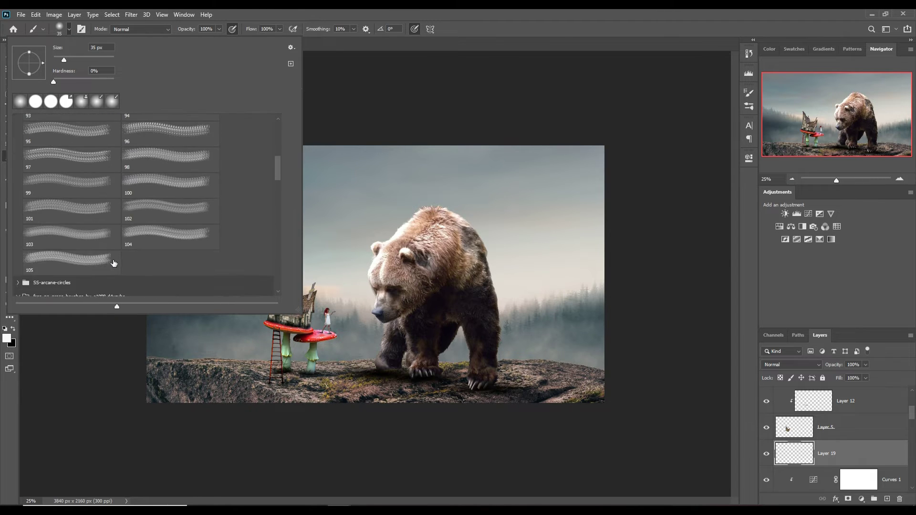
{"action": "scroll", "coordinate": [112, 264], "scroll_direction": "down", "scroll_amount": 2}
{"action": "scroll", "coordinate": [114, 263], "scroll_direction": "down", "scroll_amount": 2}
{"action": "scroll", "coordinate": [115, 261], "scroll_direction": "down", "scroll_amount": 2}
{"action": "scroll", "coordinate": [114, 261], "scroll_direction": "down", "scroll_amount": 3}
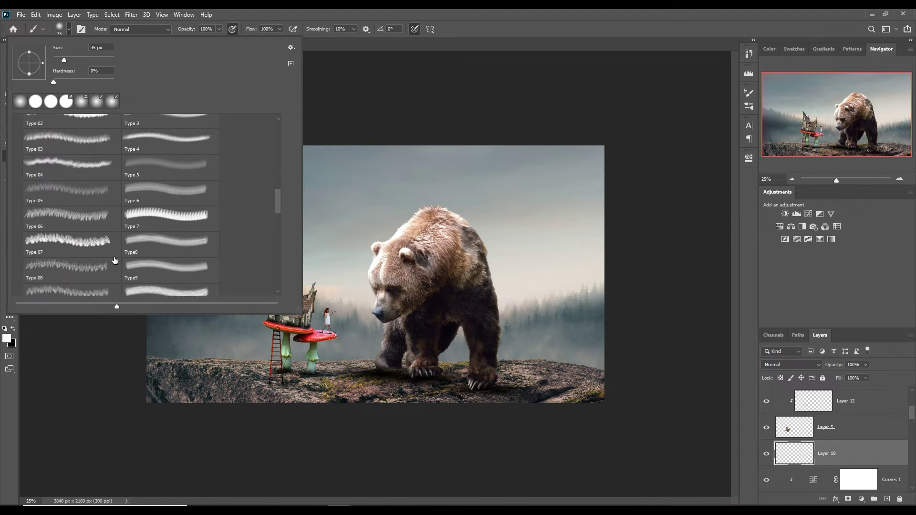
{"action": "scroll", "coordinate": [115, 261], "scroll_direction": "down", "scroll_amount": 3}
{"action": "scroll", "coordinate": [115, 260], "scroll_direction": "down", "scroll_amount": 3}
{"action": "scroll", "coordinate": [115, 258], "scroll_direction": "down", "scroll_amount": 3}
{"action": "scroll", "coordinate": [114, 259], "scroll_direction": "down", "scroll_amount": 3}
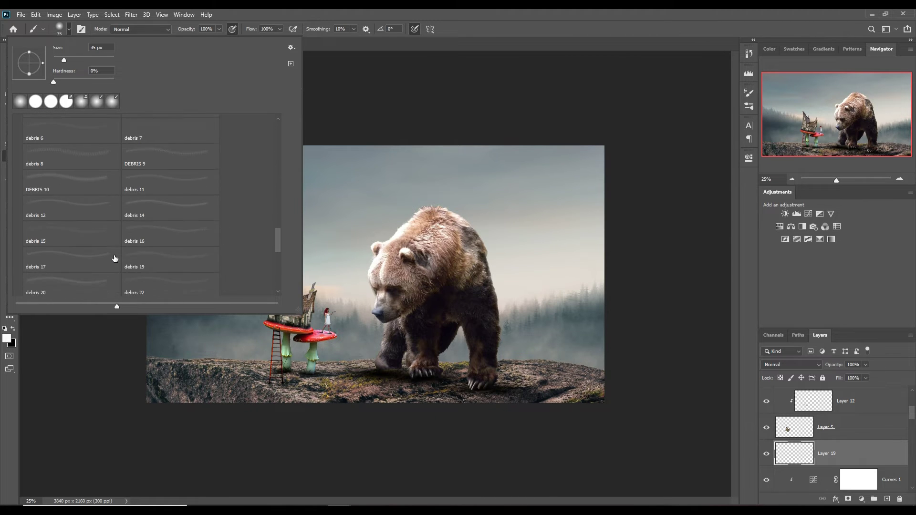
{"action": "scroll", "coordinate": [115, 258], "scroll_direction": "down", "scroll_amount": 3}
{"action": "scroll", "coordinate": [115, 257], "scroll_direction": "down", "scroll_amount": 3}
{"action": "scroll", "coordinate": [115, 257], "scroll_direction": "down", "scroll_amount": 3}
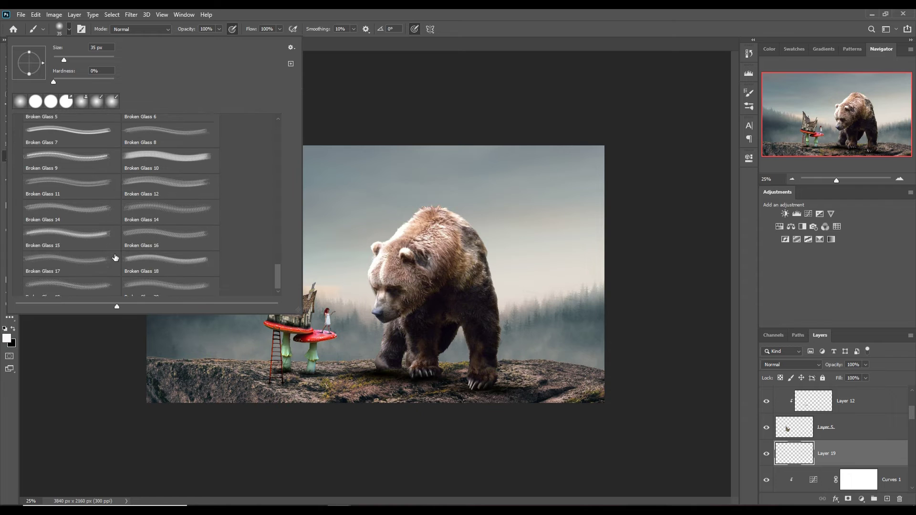
{"action": "scroll", "coordinate": [116, 255], "scroll_direction": "down", "scroll_amount": 2}
{"action": "scroll", "coordinate": [117, 253], "scroll_direction": "up", "scroll_amount": 3}
{"action": "scroll", "coordinate": [118, 250], "scroll_direction": "up", "scroll_amount": 5}
{"action": "scroll", "coordinate": [118, 249], "scroll_direction": "up", "scroll_amount": 3}
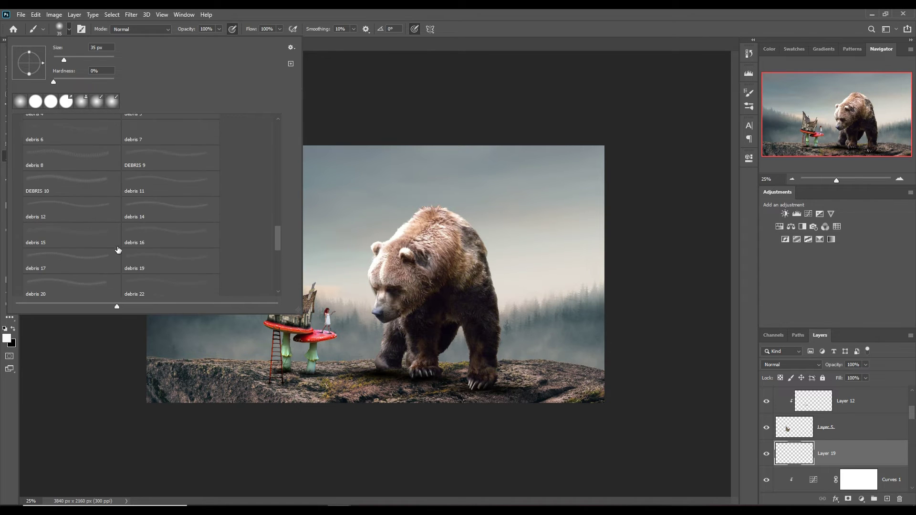
{"action": "scroll", "coordinate": [118, 248], "scroll_direction": "up", "scroll_amount": 3}
{"action": "scroll", "coordinate": [119, 247], "scroll_direction": "up", "scroll_amount": 3}
{"action": "scroll", "coordinate": [118, 247], "scroll_direction": "up", "scroll_amount": 3}
{"action": "scroll", "coordinate": [119, 246], "scroll_direction": "up", "scroll_amount": 3}
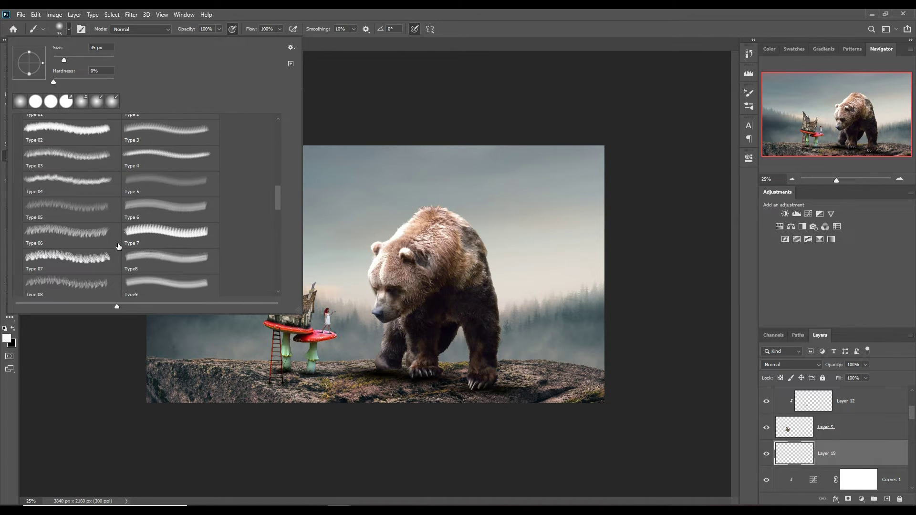
{"action": "scroll", "coordinate": [119, 246], "scroll_direction": "up", "scroll_amount": 3}
{"action": "scroll", "coordinate": [118, 245], "scroll_direction": "up", "scroll_amount": 3}
{"action": "scroll", "coordinate": [119, 245], "scroll_direction": "up", "scroll_amount": 3}
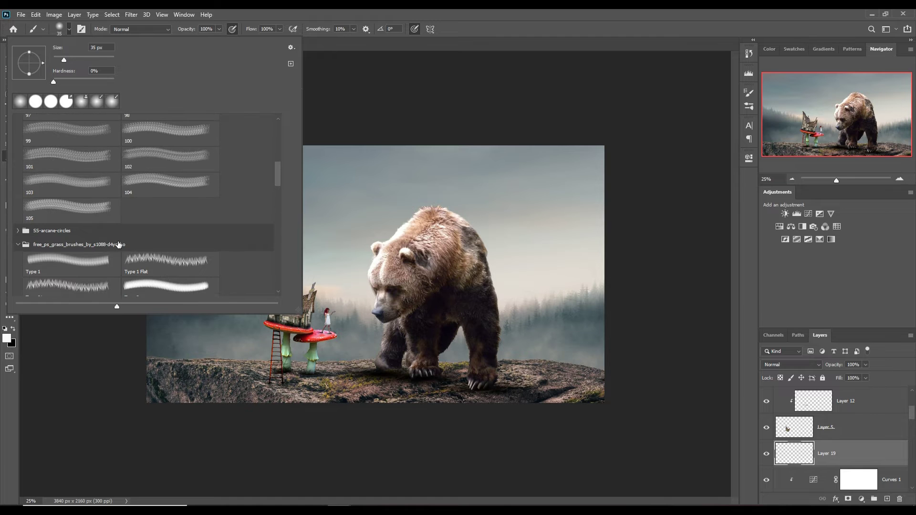
{"action": "scroll", "coordinate": [118, 245], "scroll_direction": "up", "scroll_amount": 3}
{"action": "scroll", "coordinate": [118, 245], "scroll_direction": "up", "scroll_amount": 3}
{"action": "scroll", "coordinate": [118, 245], "scroll_direction": "up", "scroll_amount": 3}
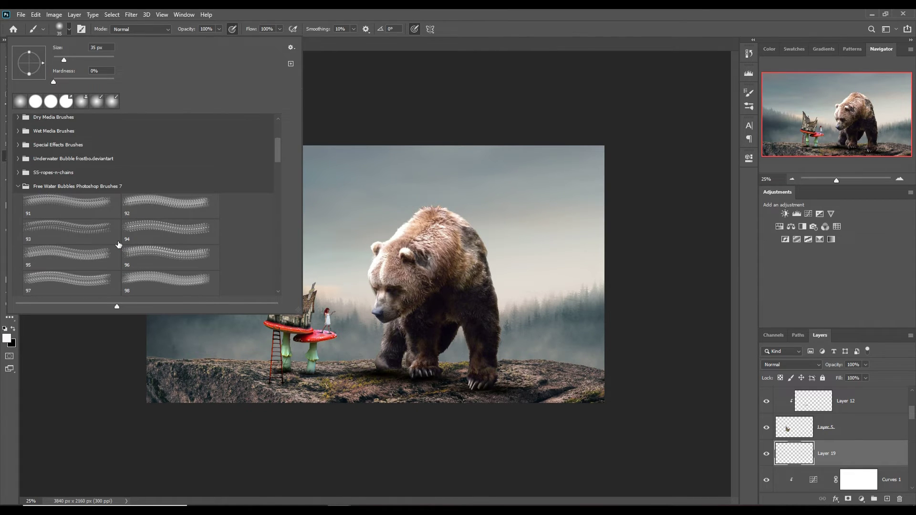
{"action": "scroll", "coordinate": [118, 245], "scroll_direction": "up", "scroll_amount": 3}
{"action": "scroll", "coordinate": [118, 245], "scroll_direction": "up", "scroll_amount": 3}
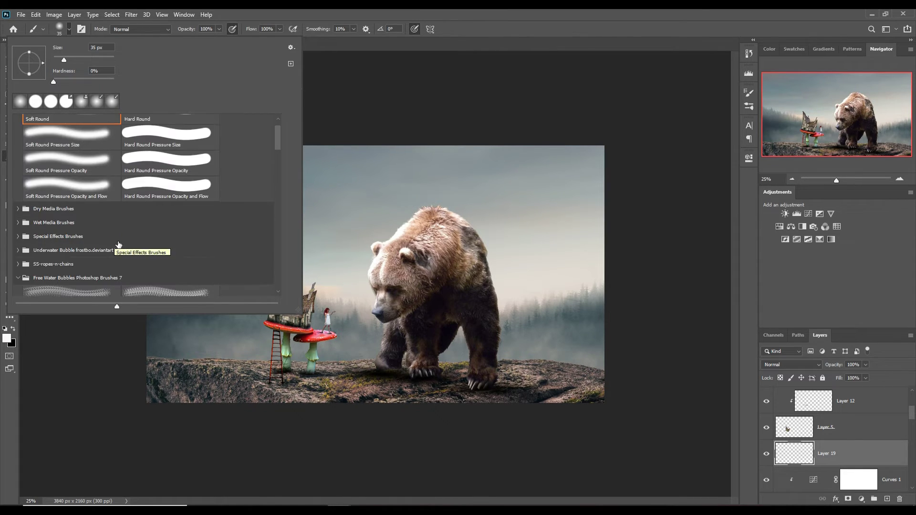
{"action": "scroll", "coordinate": [118, 245], "scroll_direction": "up", "scroll_amount": 2}
{"action": "left_click", "coordinate": [397, 9]}
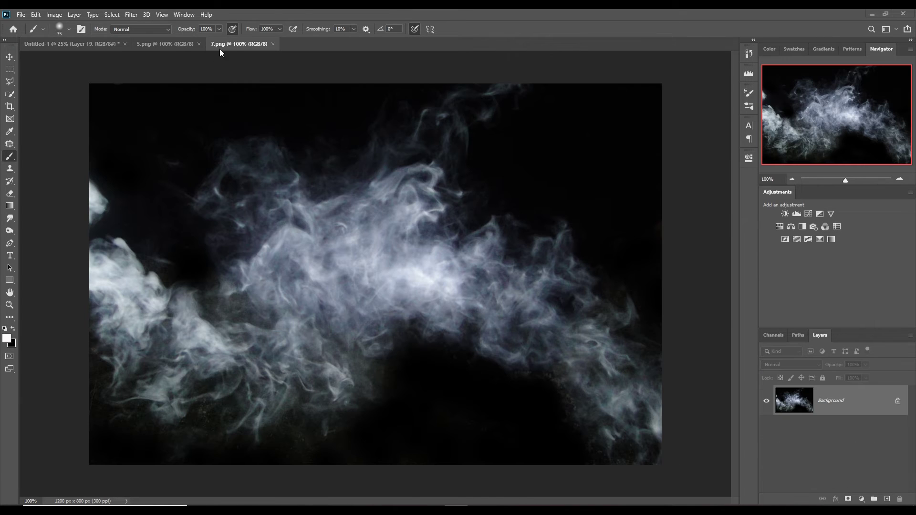
Step: Bring the 7.png smoke into the composite as a Screen-blended layer
{"action": "left_click_drag", "start_coordinate": [236, 46], "coordinate": [237, 77]}
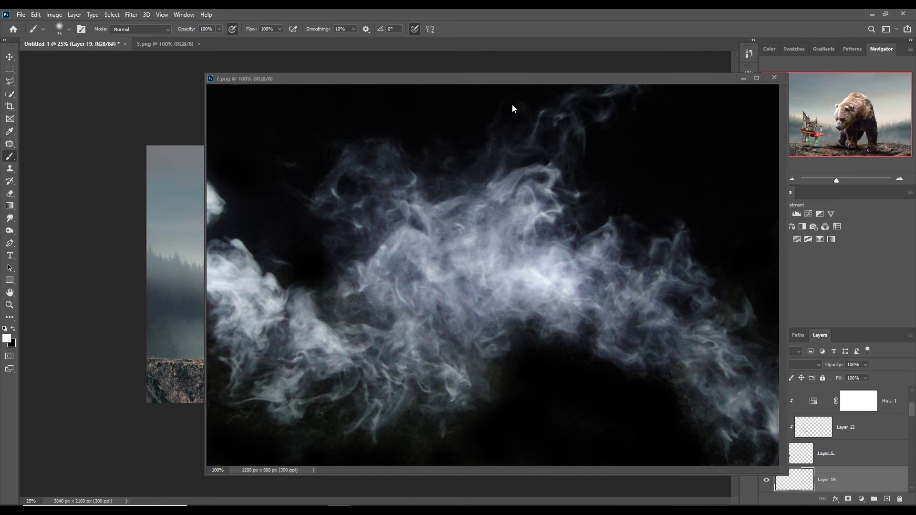
{"action": "left_click_drag", "start_coordinate": [496, 78], "coordinate": [681, 100]}
{"action": "left_click", "coordinate": [9, 57]}
{"action": "left_click_drag", "start_coordinate": [645, 253], "coordinate": [653, 275]}
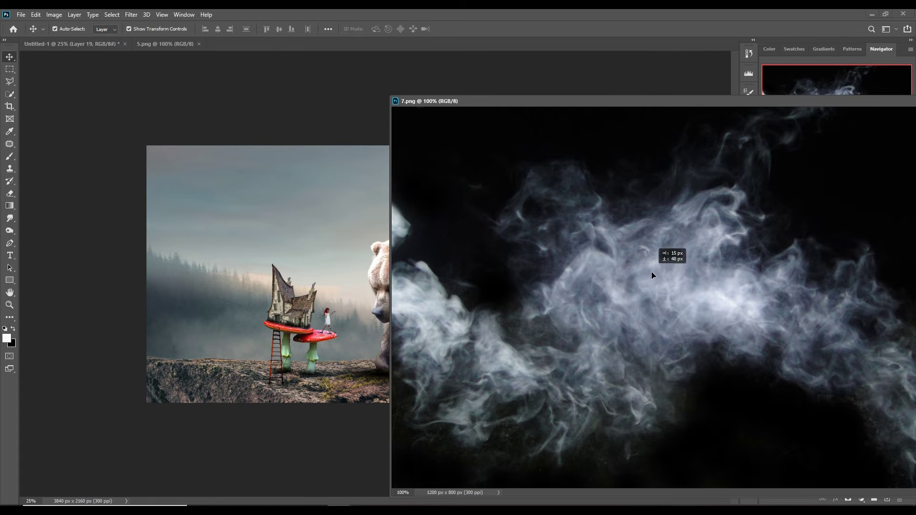
{"action": "left_click_drag", "start_coordinate": [319, 188], "coordinate": [327, 196]}
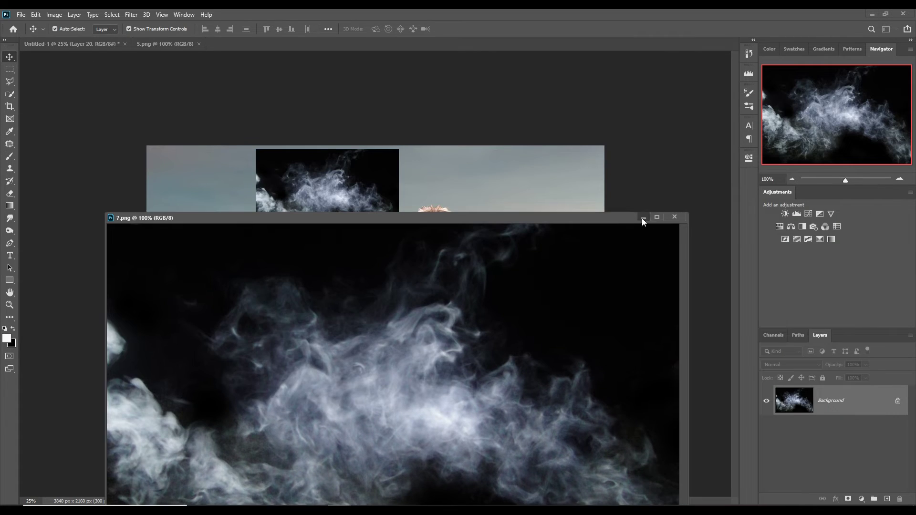
{"action": "left_click", "coordinate": [670, 217]}
{"action": "left_click", "coordinate": [792, 365]}
{"action": "left_click", "coordinate": [789, 352]}
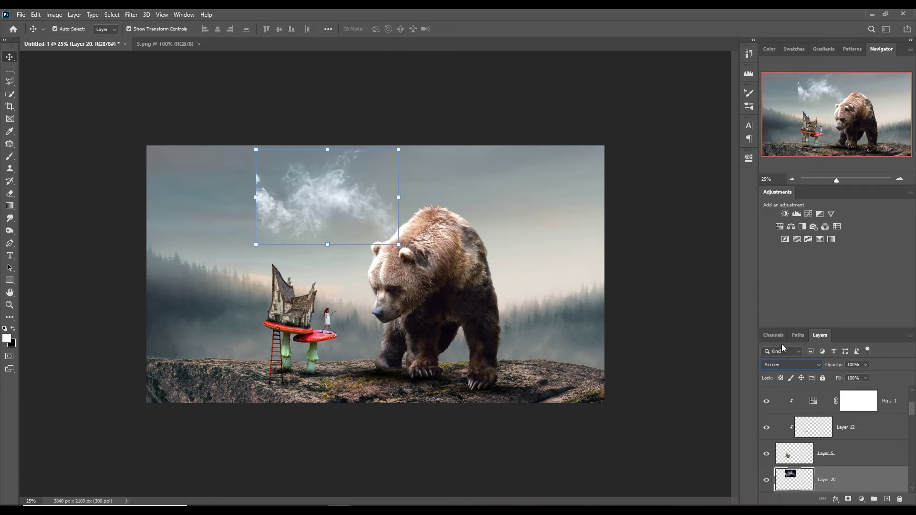
Step: Rotate, scale and warp the smoke over the chimney, masking away its hard top edge
{"action": "mouse_move", "coordinate": [412, 146]}
{"action": "left_mouse_down"}
{"action": "mouse_move", "coordinate": [378, 253]}
{"action": "mouse_move", "coordinate": [361, 230]}
{"action": "left_mouse_up"}
{"action": "left_click_drag", "start_coordinate": [315, 195], "coordinate": [329, 240]}
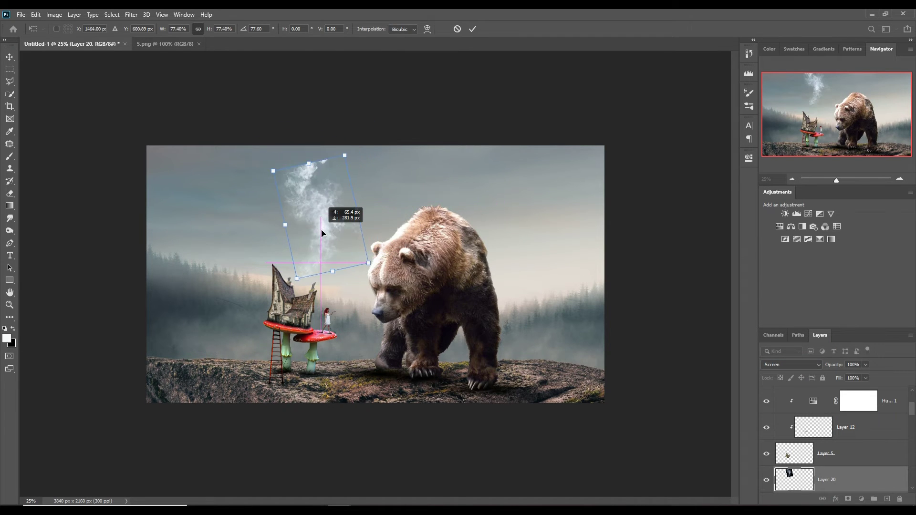
{"action": "left_click", "coordinate": [427, 29]}
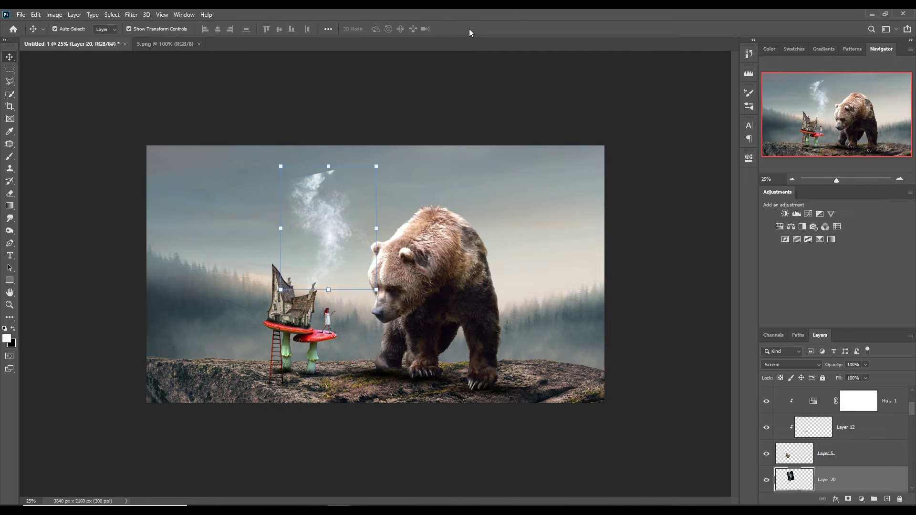
{"action": "key", "text": "ctrl+plus"}
{"action": "key", "text": "ctrl+plus"}
{"action": "key", "text": "ctrl+plus"}
{"action": "mouse_move", "coordinate": [376, 274]}
{"action": "left_mouse_down"}
{"action": "mouse_move", "coordinate": [289, 316]}
{"action": "mouse_move", "coordinate": [200, 261]}
{"action": "left_mouse_up"}
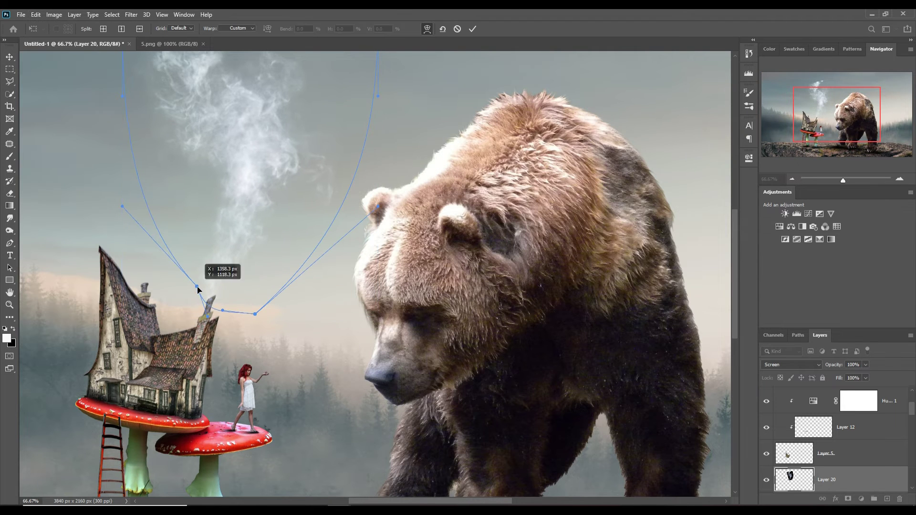
{"action": "key", "text": "Return"}
{"action": "key", "text": "ctrl+minus"}
{"action": "key", "text": "ctrl+minus"}
{"action": "key", "text": "b"}
{"action": "mouse_move", "coordinate": [286, 141]}
{"action": "left_mouse_down"}
{"action": "mouse_move", "coordinate": [307, 153]}
{"action": "mouse_move", "coordinate": [268, 180]}
{"action": "mouse_move", "coordinate": [331, 150]}
{"action": "mouse_move", "coordinate": [309, 247]}
{"action": "left_mouse_up"}
Step: Duplicate the smoke layer and shrink the copy near the chimney
{"action": "key", "text": "v"}
{"action": "key", "text": "ctrl+j"}
{"action": "left_click", "coordinate": [474, 30]}
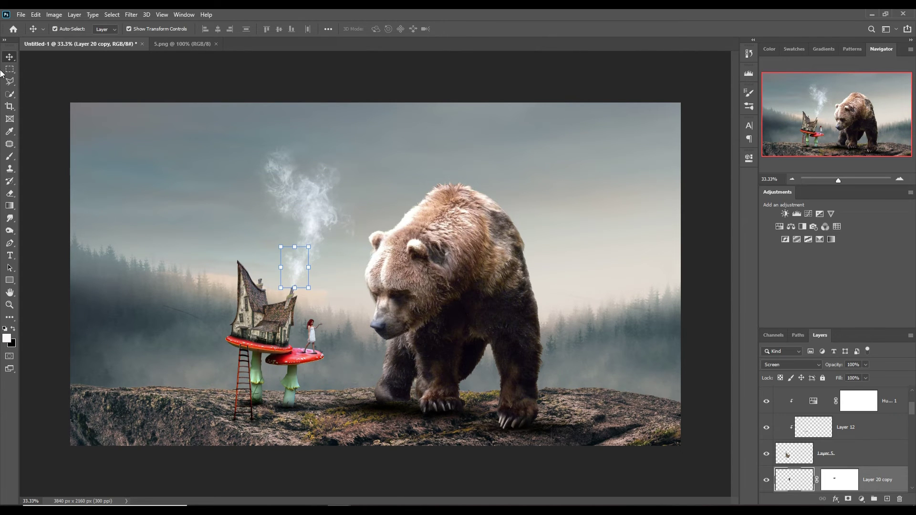
Step: Shrink the orange glow and move it onto the girl's raised hand
{"action": "key", "text": "ctrl+plus"}
{"action": "key", "text": "ctrl+plus"}
{"action": "key", "text": "ctrl+plus"}
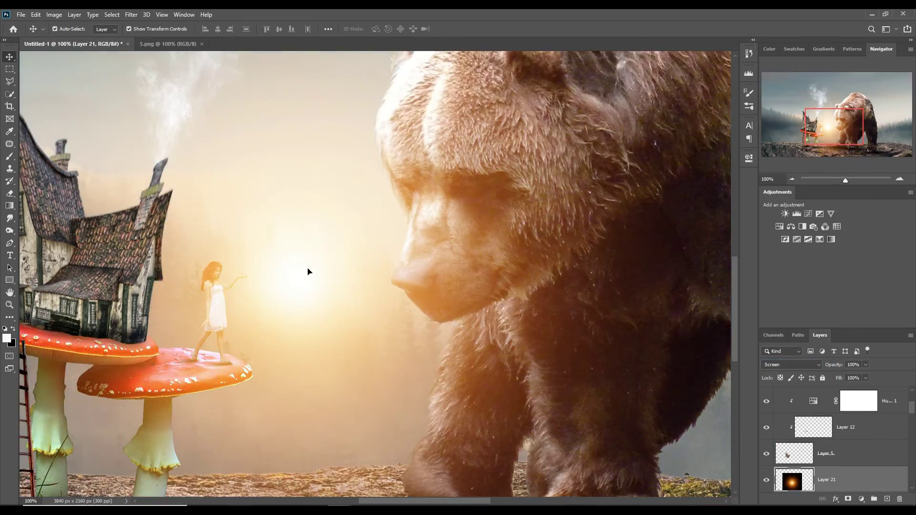
{"action": "key", "text": "ctrl+t"}
{"action": "key", "text": "ctrl+minus"}
{"action": "key", "text": "ctrl+minus"}
{"action": "key", "text": "ctrl+minus"}
{"action": "mouse_move", "coordinate": [348, 491]}
{"action": "left_mouse_down"}
{"action": "mouse_move", "coordinate": [348, 334]}
{"action": "mouse_move", "coordinate": [238, 394]}
{"action": "left_mouse_up"}
{"action": "key", "text": "ctrl+plus"}
{"action": "key", "text": "ctrl+plus"}
{"action": "key", "text": "ctrl+plus"}
{"action": "mouse_move", "coordinate": [325, 309]}
{"action": "left_mouse_down"}
{"action": "mouse_move", "coordinate": [233, 424]}
{"action": "mouse_move", "coordinate": [220, 422]}
{"action": "left_mouse_up"}
{"action": "left_click_drag", "start_coordinate": [162, 478], "coordinate": [216, 431]}
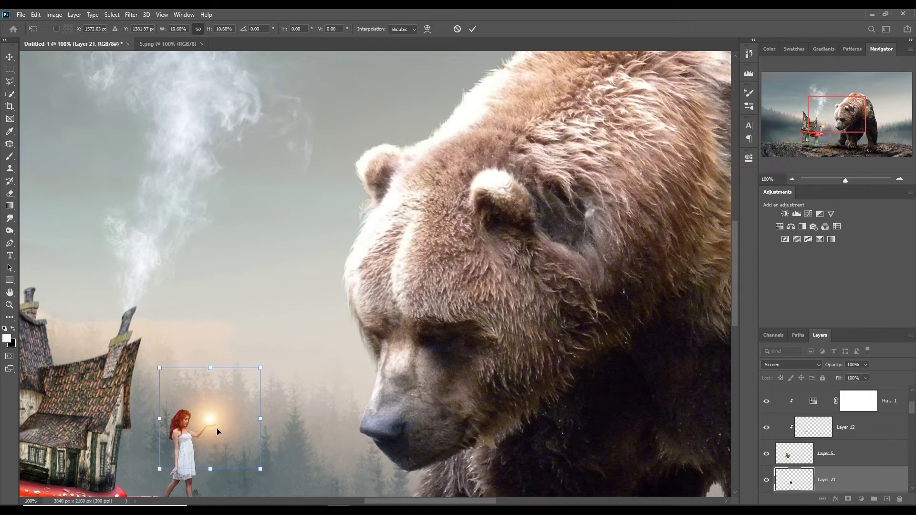
Step: Shrink the glow further and settle it on the girl's open palm
{"action": "key", "text": "ctrl+plus"}
{"action": "left_click_drag", "start_coordinate": [245, 423], "coordinate": [465, 211]}
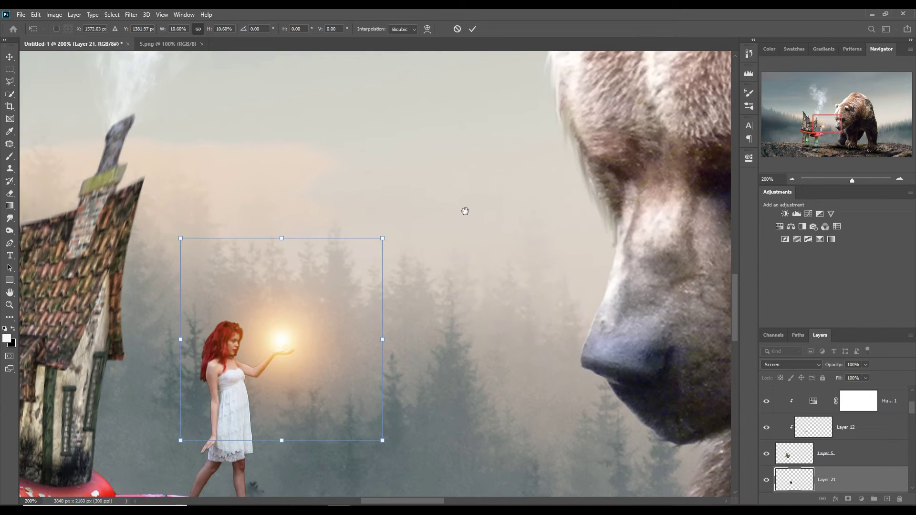
{"action": "left_click_drag", "start_coordinate": [189, 245], "coordinate": [260, 317]}
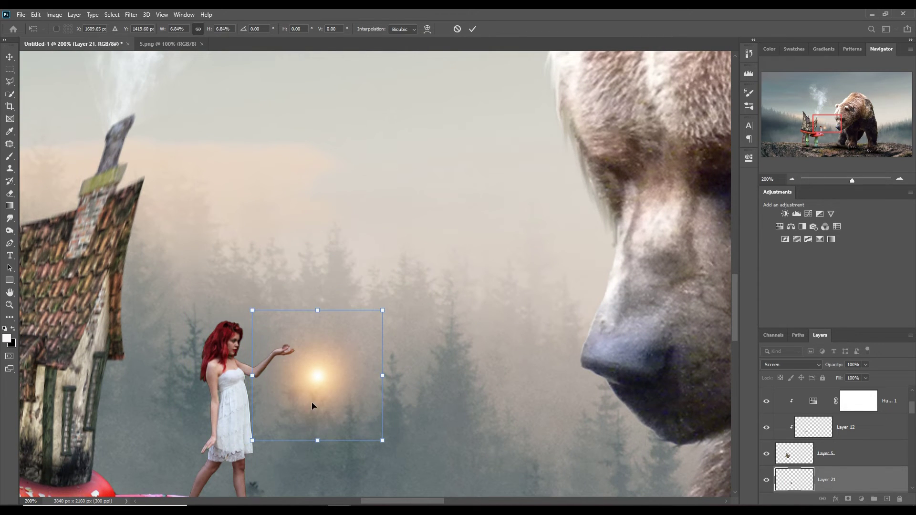
{"action": "left_click_drag", "start_coordinate": [322, 386], "coordinate": [288, 351]}
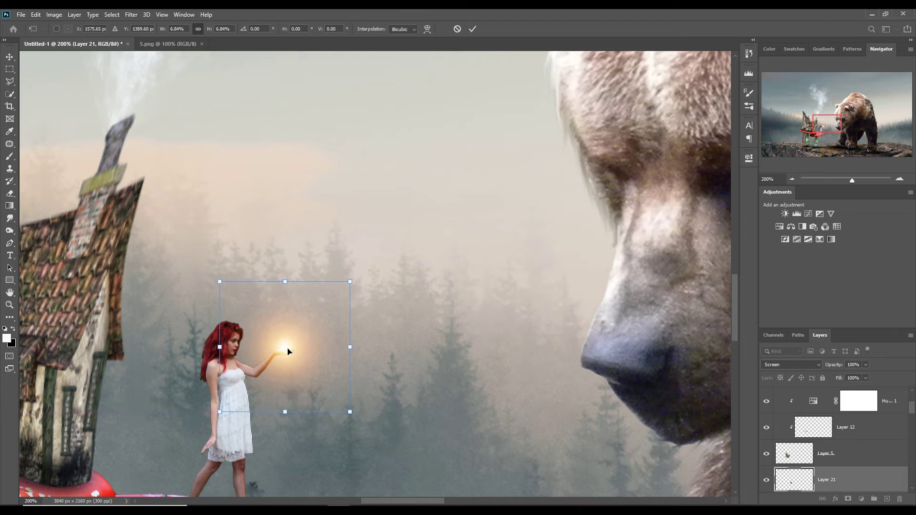
{"action": "left_click", "coordinate": [474, 31]}
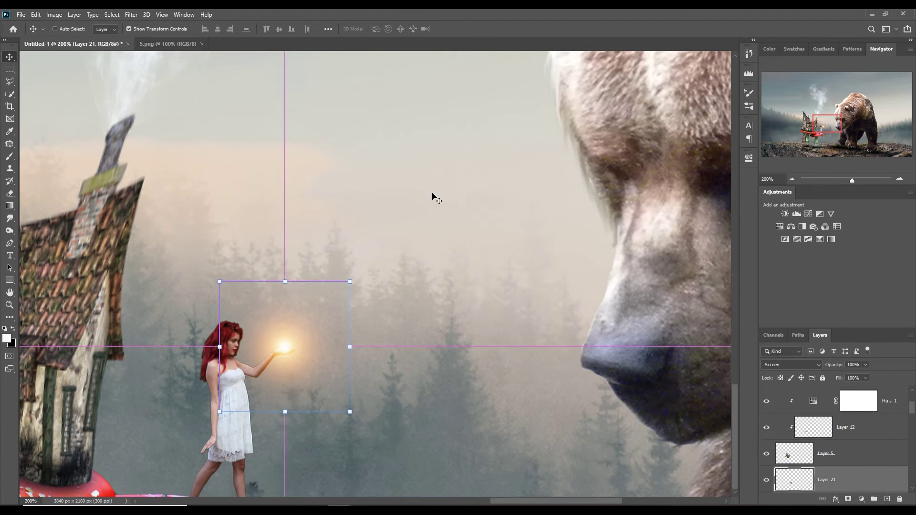
{"action": "scroll", "coordinate": [437, 200], "scroll_direction": "down", "scroll_amount": 3}
{"action": "left_click", "coordinate": [503, 245]}
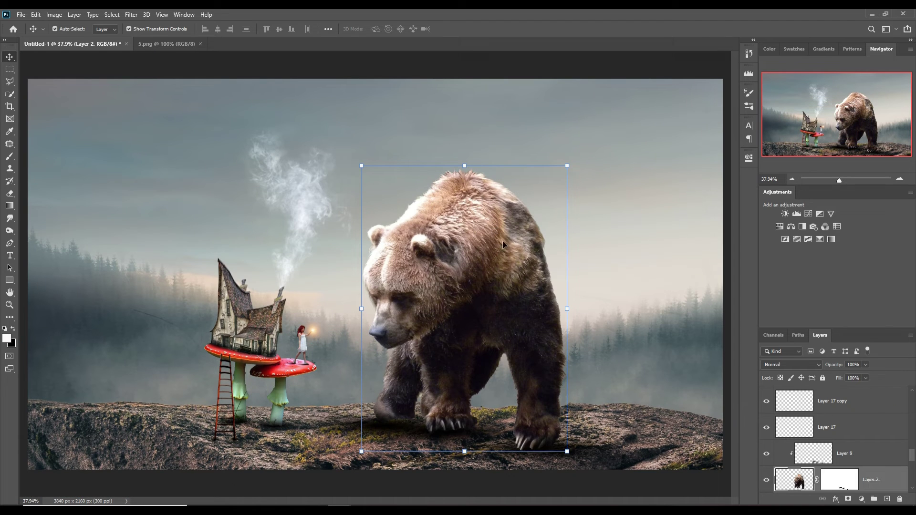
Step: Darken the bear with a Curves adjustment clipped to Layer 9
{"action": "left_click", "coordinate": [869, 458]}
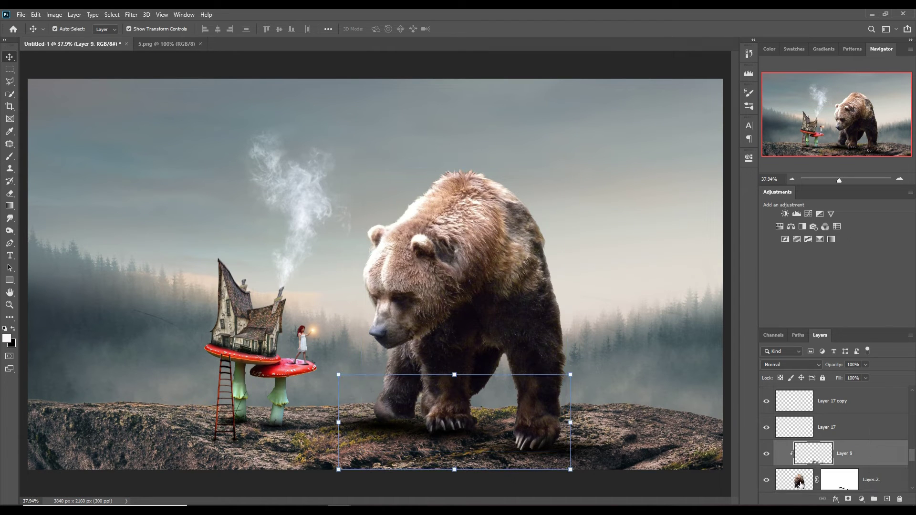
{"action": "left_click", "coordinate": [861, 499]}
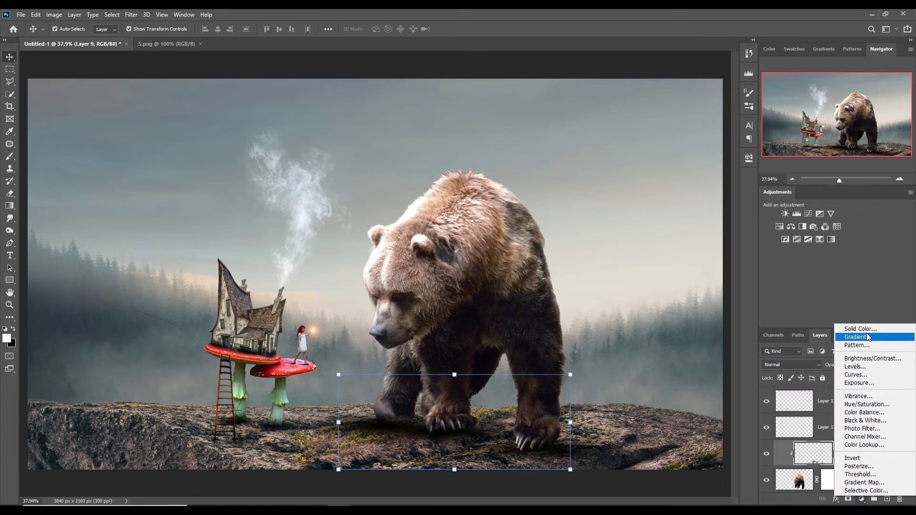
{"action": "left_click", "coordinate": [864, 375]}
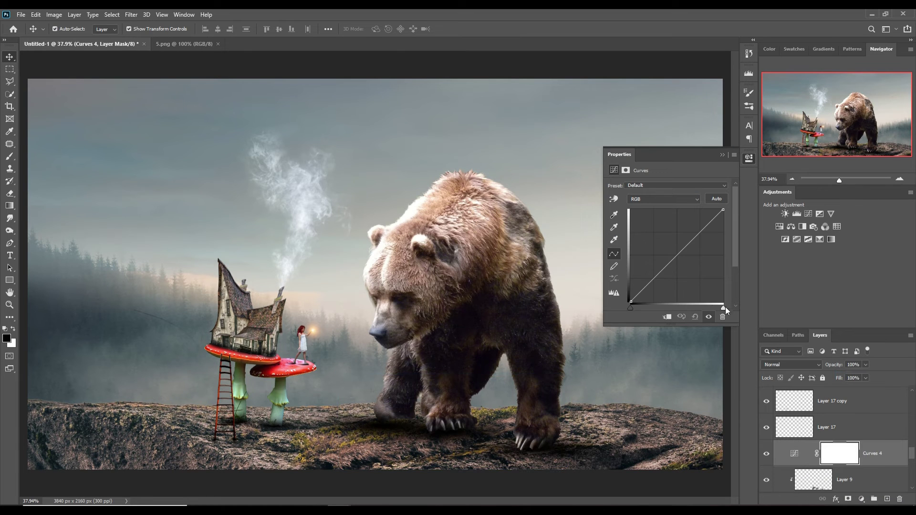
{"action": "left_click", "coordinate": [668, 317]}
{"action": "left_click_drag", "start_coordinate": [686, 247], "coordinate": [687, 264]}
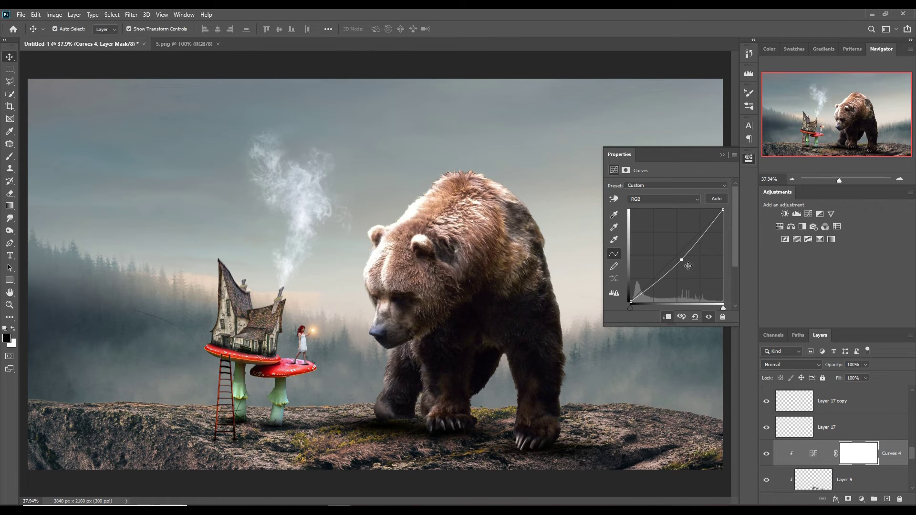
{"action": "left_click", "coordinate": [722, 155]}
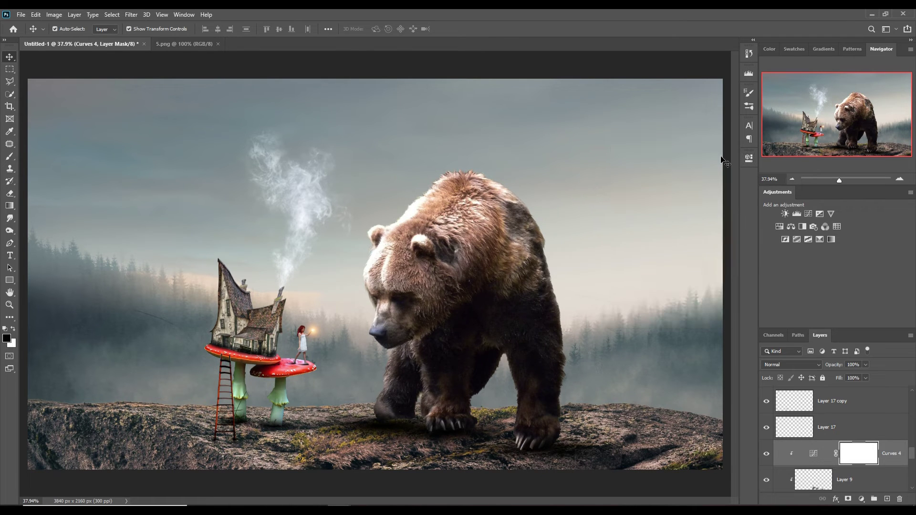
Step: Ease the Curves 4 darkening back slightly and add an empty layer above it
{"action": "double_click", "coordinate": [817, 454]}
{"action": "left_click_drag", "start_coordinate": [686, 265], "coordinate": [682, 263]}
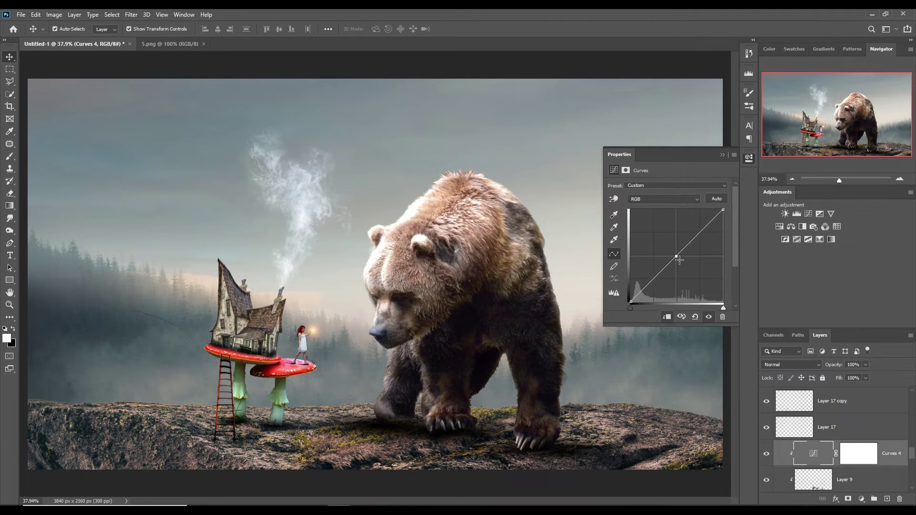
{"action": "left_click", "coordinate": [722, 154]}
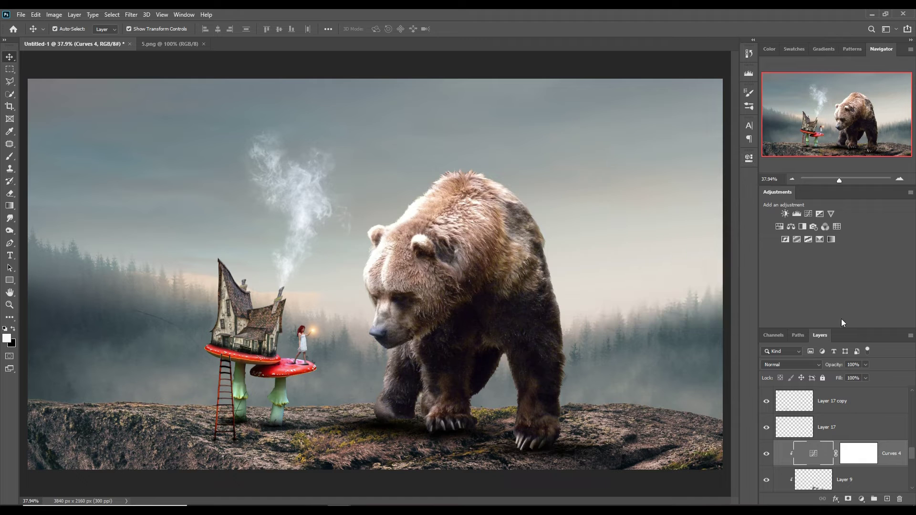
{"action": "double_click", "coordinate": [817, 456]}
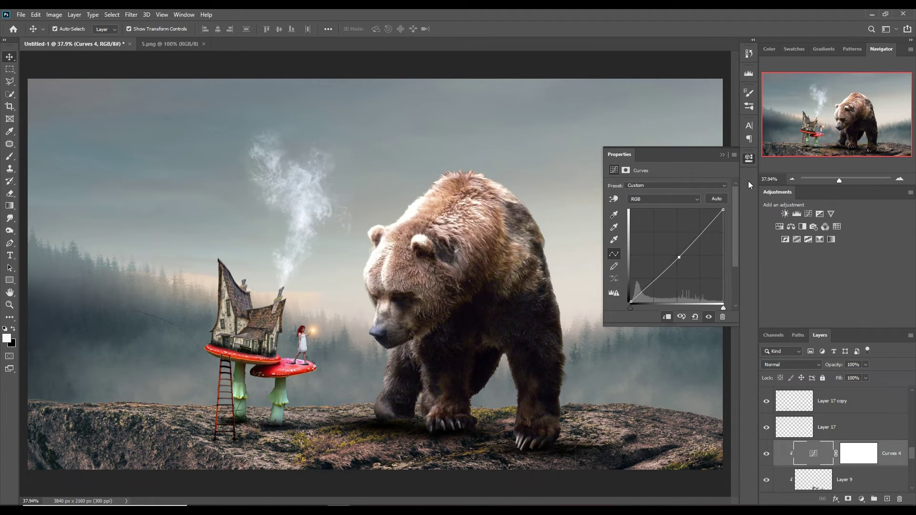
{"action": "left_click", "coordinate": [721, 155]}
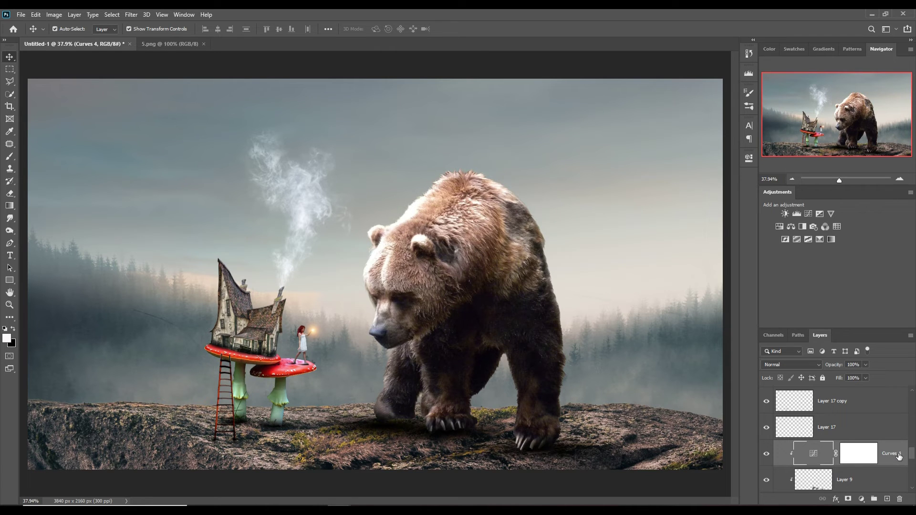
{"action": "mouse_move", "coordinate": [910, 454]}
{"action": "left_click", "coordinate": [888, 499]}
Step: Clip the new layer to the bear and set it to Linear Dodge (Add)
{"action": "right_click", "coordinate": [877, 452]}
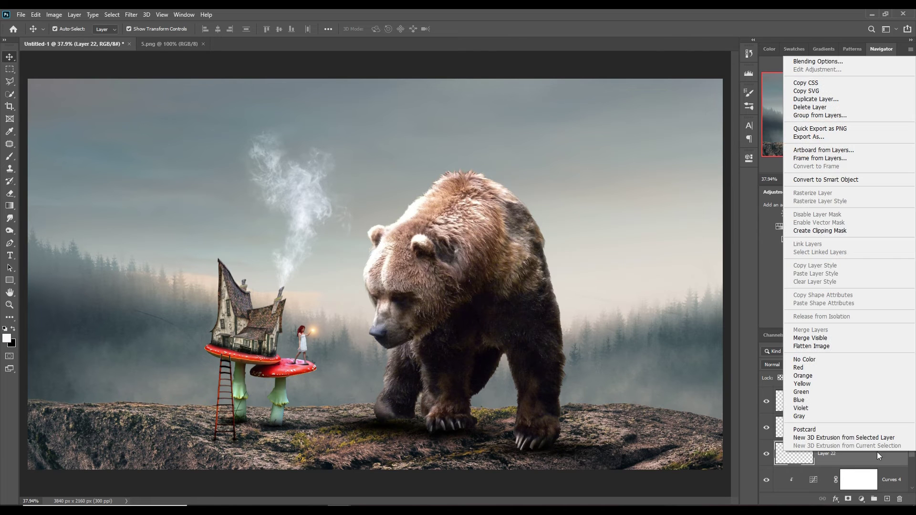
{"action": "left_click", "coordinate": [803, 232]}
{"action": "left_click", "coordinate": [809, 365]}
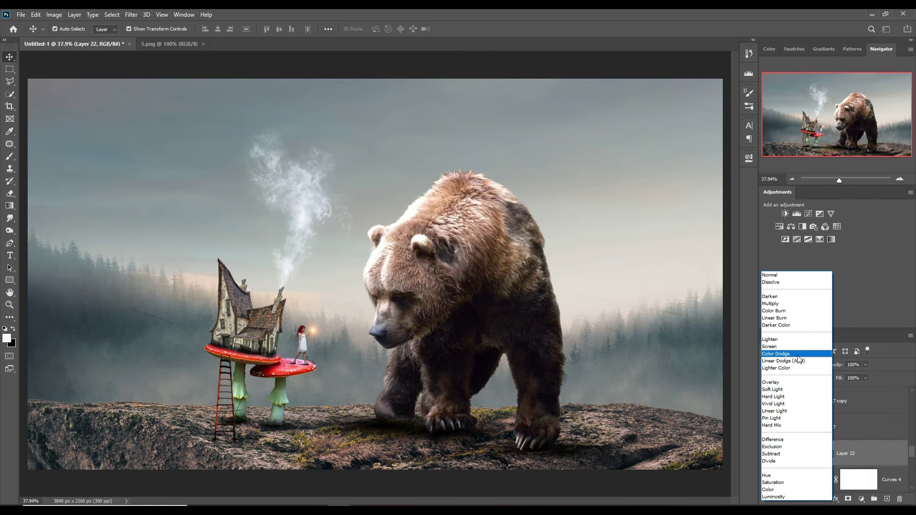
{"action": "left_click", "coordinate": [798, 360]}
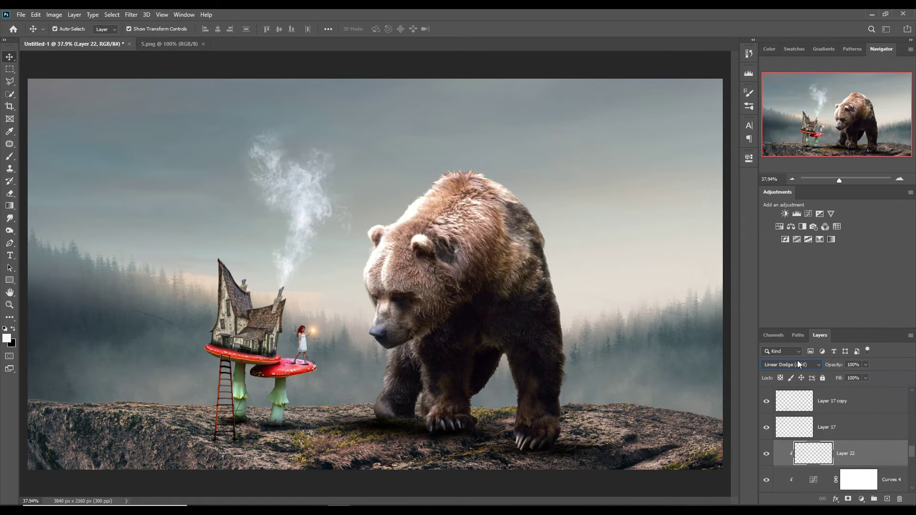
Step: Add a Solid Color fill in orange #fc6703
{"action": "left_click", "coordinate": [868, 501]}
{"action": "left_click", "coordinate": [870, 329]}
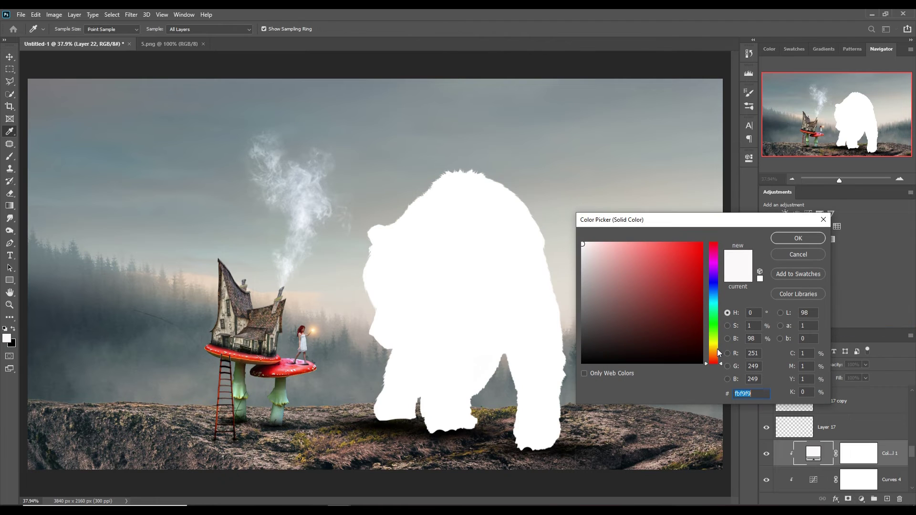
{"action": "left_click", "coordinate": [716, 351]}
{"action": "left_click", "coordinate": [701, 244]}
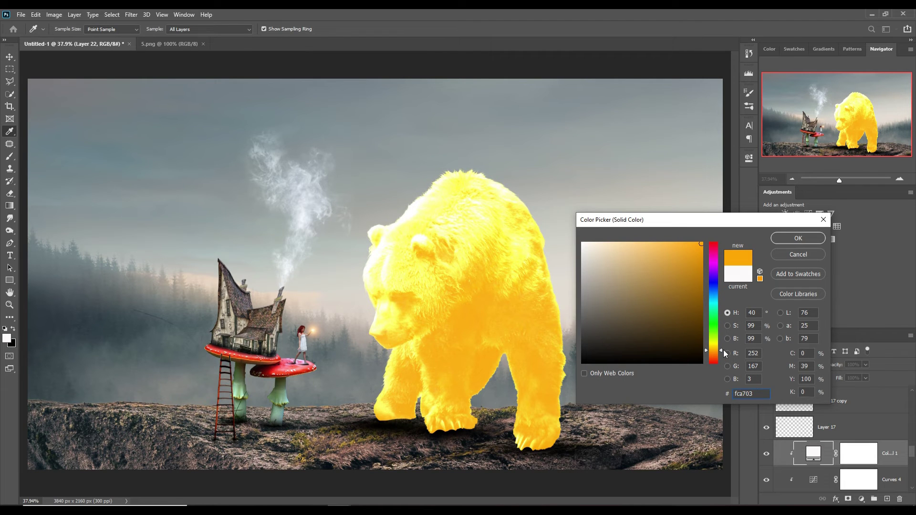
{"action": "left_click_drag", "start_coordinate": [721, 350], "coordinate": [721, 356]}
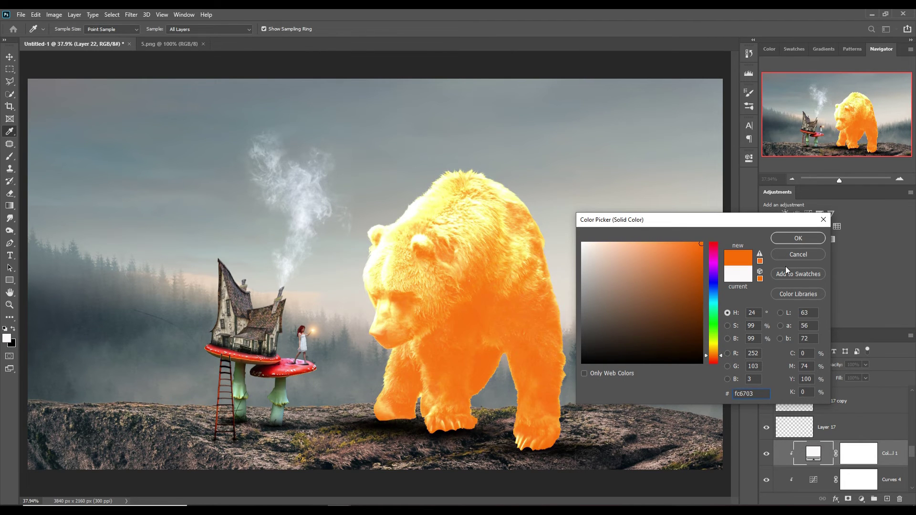
{"action": "left_click", "coordinate": [789, 238]}
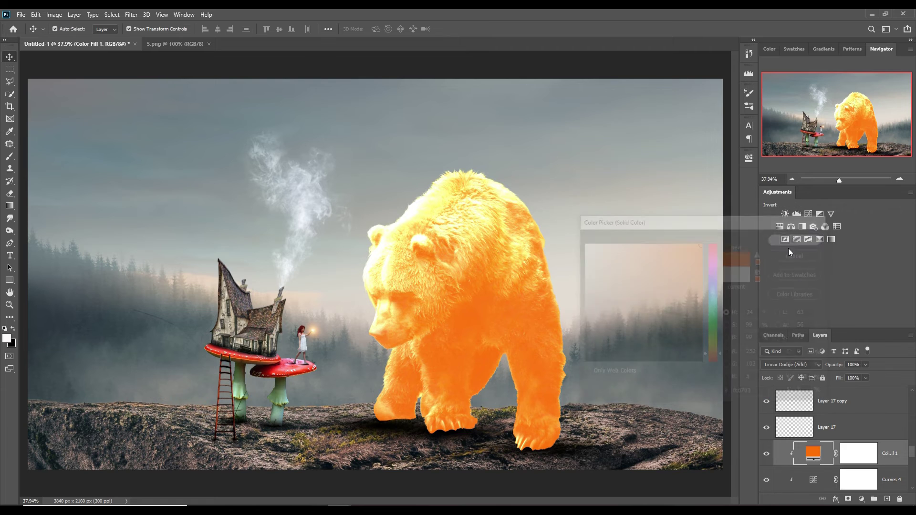
Step: Split the Underlying Layer blend slider so the orange only hits the bear's brighter fur
{"action": "right_click", "coordinate": [812, 455]}
{"action": "left_click", "coordinate": [821, 265]}
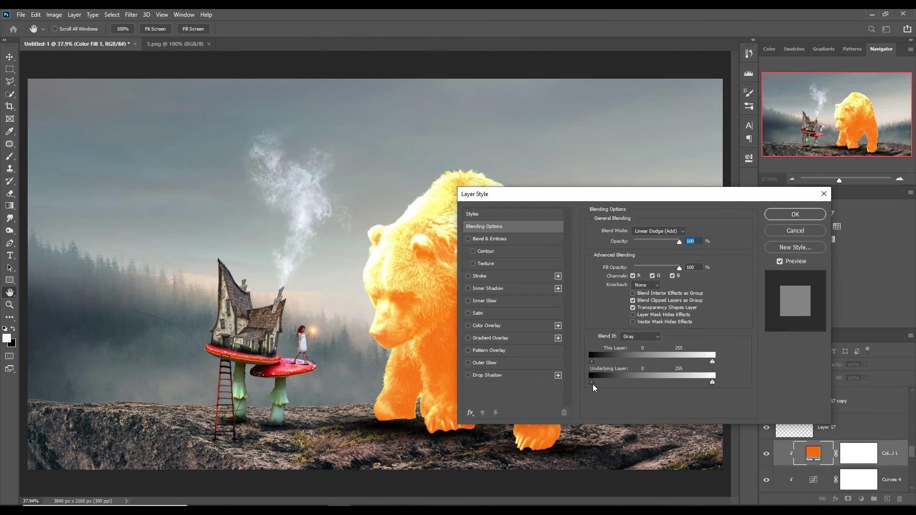
{"action": "left_click_drag", "start_coordinate": [601, 387], "coordinate": [642, 382]}
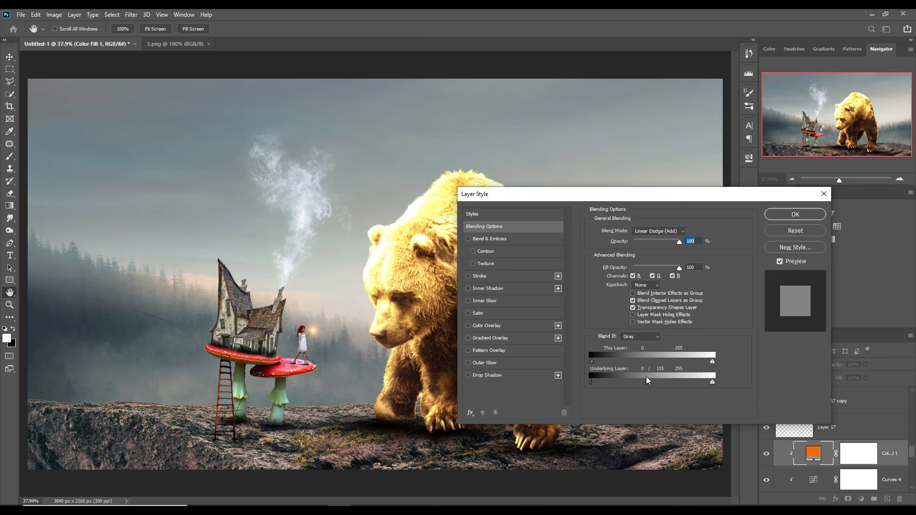
{"action": "left_click", "coordinate": [796, 214]}
Step: Invert the fill's mask and paint white at 35% opacity over the bear's head
{"action": "left_click", "coordinate": [864, 460]}
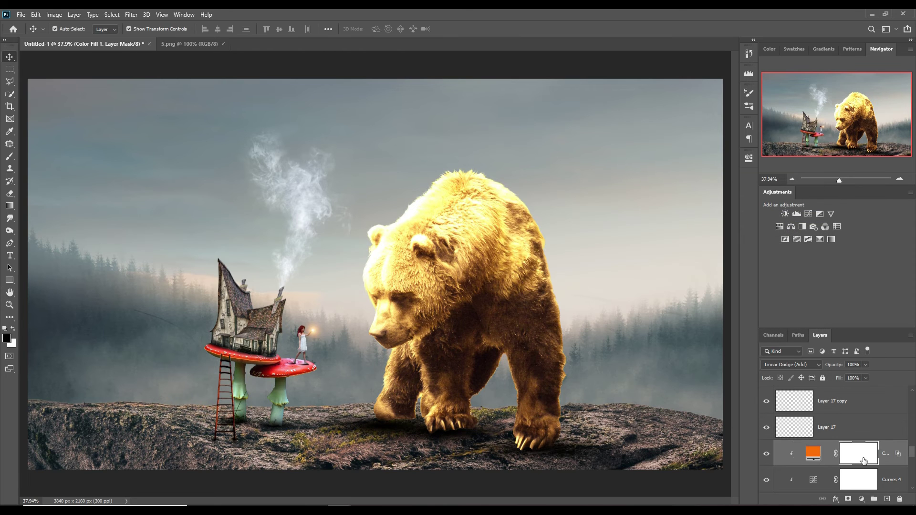
{"action": "key", "text": "ctrl+i"}
{"action": "key", "text": "b"}
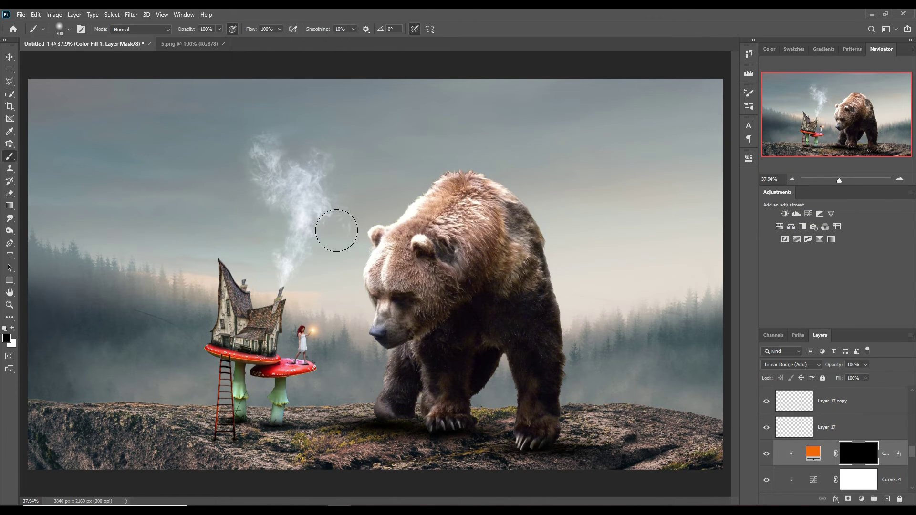
{"action": "left_click", "coordinate": [13, 329]}
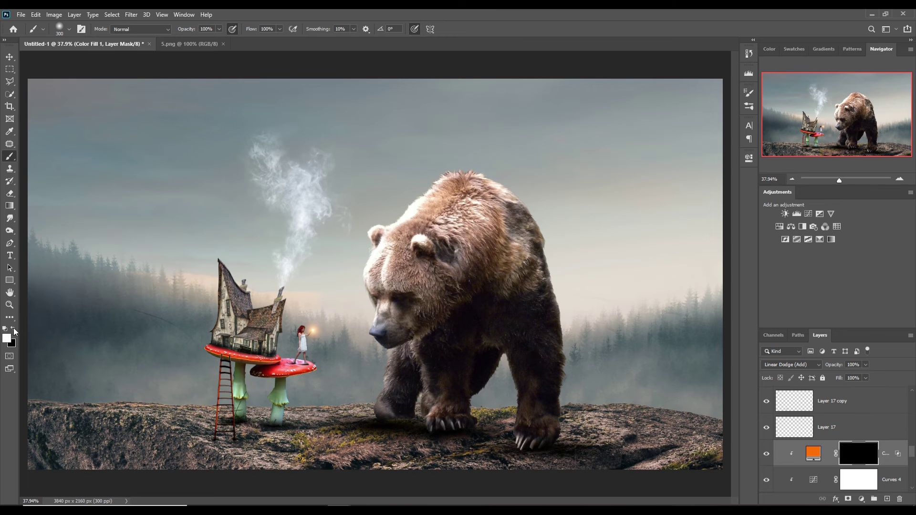
{"action": "left_click", "coordinate": [219, 29]}
{"action": "left_click_drag", "start_coordinate": [222, 39], "coordinate": [191, 40]}
{"action": "mouse_move", "coordinate": [420, 191]}
{"action": "left_mouse_down"}
{"action": "mouse_move", "coordinate": [371, 359]}
{"action": "mouse_move", "coordinate": [425, 366]}
{"action": "mouse_move", "coordinate": [390, 405]}
{"action": "mouse_move", "coordinate": [373, 331]}
{"action": "left_mouse_up"}
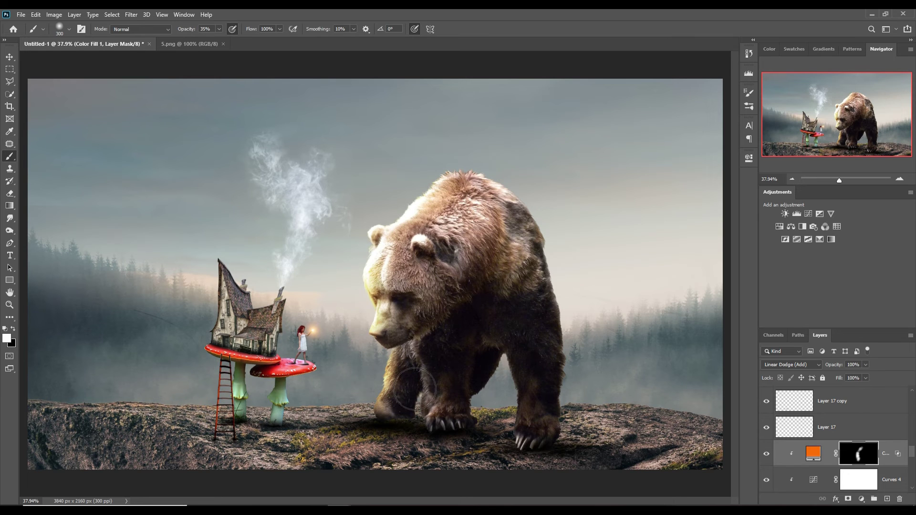
{"action": "left_click", "coordinate": [9, 57]}
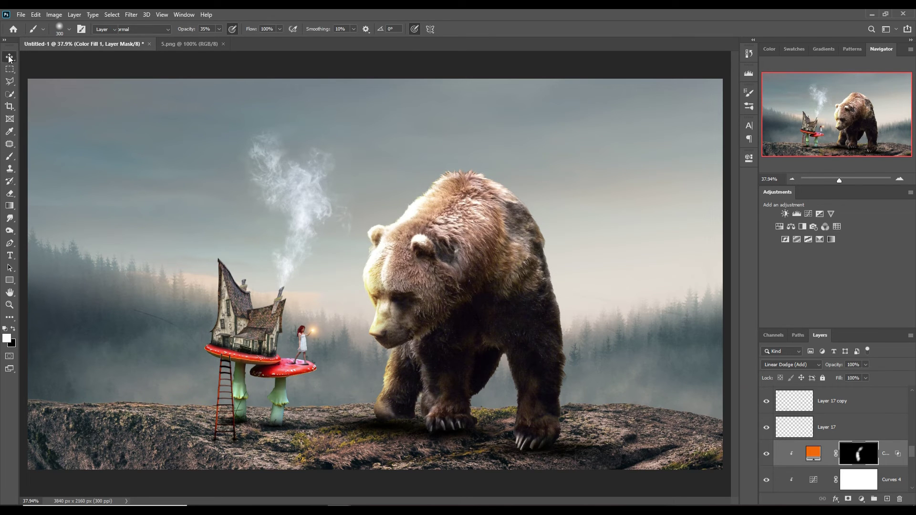
Step: Change the bear's rim light fill to a redder #fc4903
{"action": "double_click", "coordinate": [814, 453]}
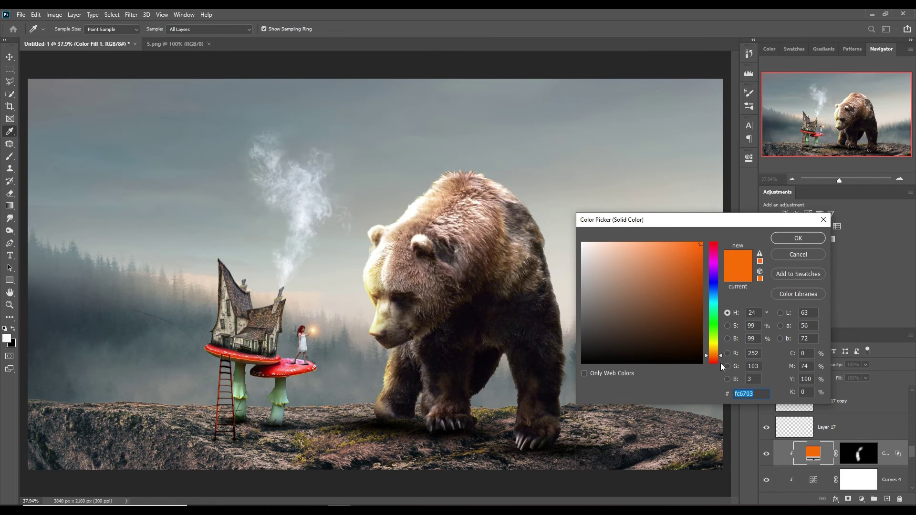
{"action": "left_click_drag", "start_coordinate": [722, 355], "coordinate": [721, 358]}
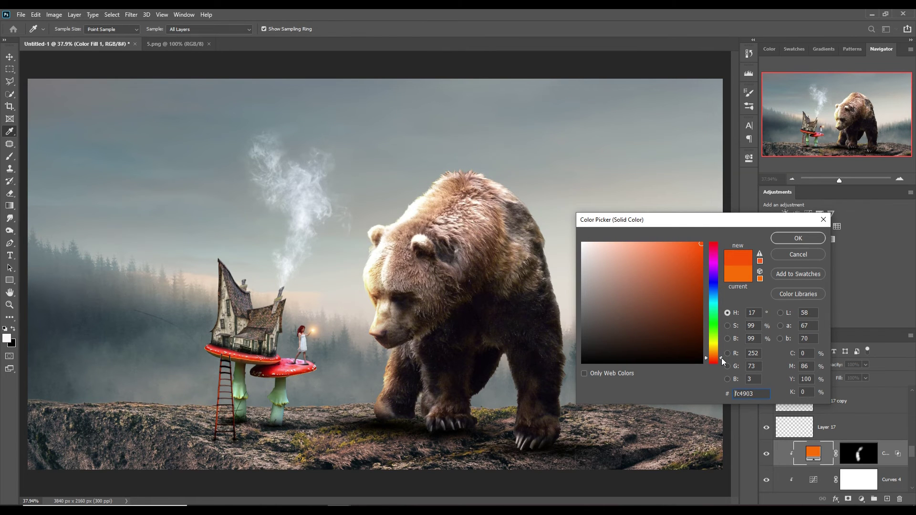
{"action": "key", "text": "Return"}
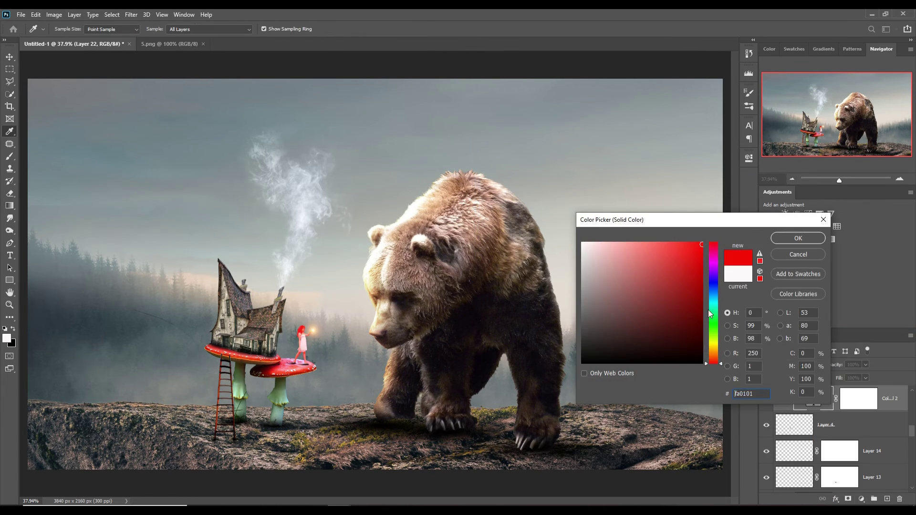
Step: Add a red fill glow on the girl, masked and painted onto her hair, face, arm and dress
{"action": "left_click_drag", "start_coordinate": [721, 354], "coordinate": [722, 358]}
{"action": "left_click", "coordinate": [798, 237]}
{"action": "left_click", "coordinate": [819, 215]}
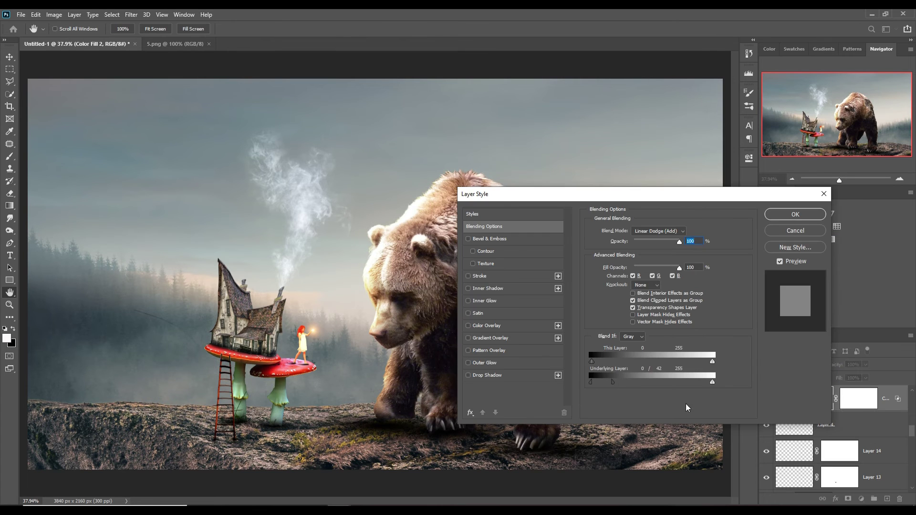
{"action": "key", "text": "Return"}
{"action": "key", "text": "ctrl+i"}
{"action": "key", "text": "b"}
{"action": "scroll", "coordinate": [490, 265], "scroll_direction": "up", "scroll_amount": 5}
{"action": "mouse_move", "coordinate": [449, 238]}
{"action": "left_mouse_down"}
{"action": "mouse_move", "coordinate": [463, 277]}
{"action": "mouse_move", "coordinate": [506, 296]}
{"action": "mouse_move", "coordinate": [491, 474]}
{"action": "left_mouse_up"}
{"action": "left_click_drag", "start_coordinate": [435, 310], "coordinate": [442, 366]}
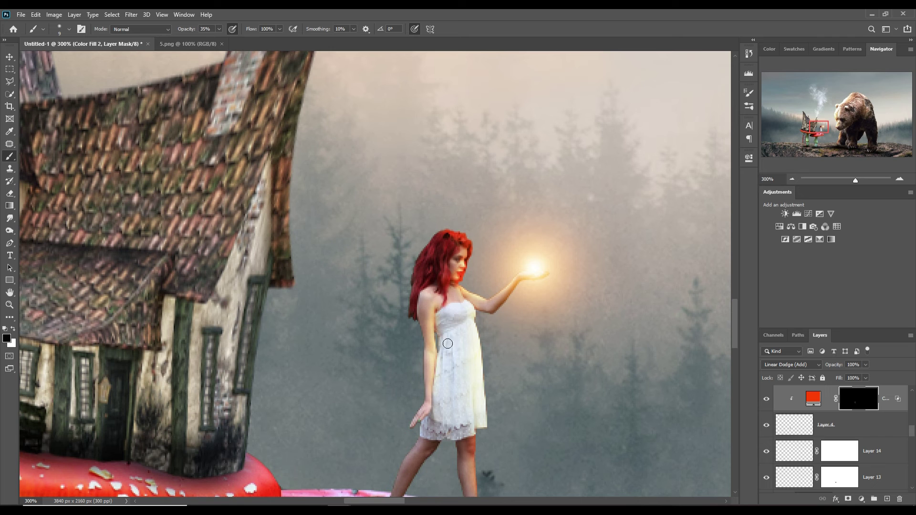
Step: Add a new empty layer clipped to the one below and set its blend mode
{"action": "key", "text": "v"}
{"action": "left_click", "coordinate": [887, 499]}
{"action": "left_click", "coordinate": [791, 364]}
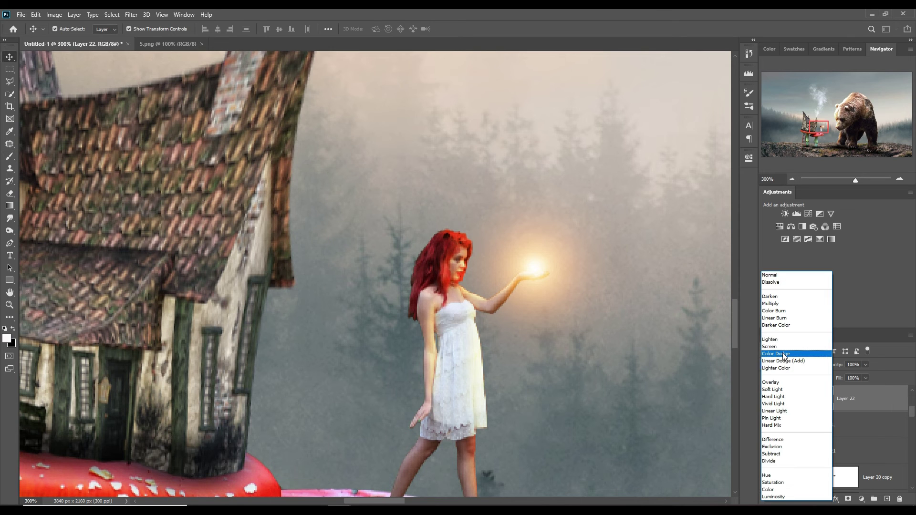
{"action": "left_click", "coordinate": [783, 361]}
Step: Add a Color Fill layer clipped to the house with a red tint
{"action": "left_click", "coordinate": [861, 498]}
{"action": "left_click", "coordinate": [874, 334]}
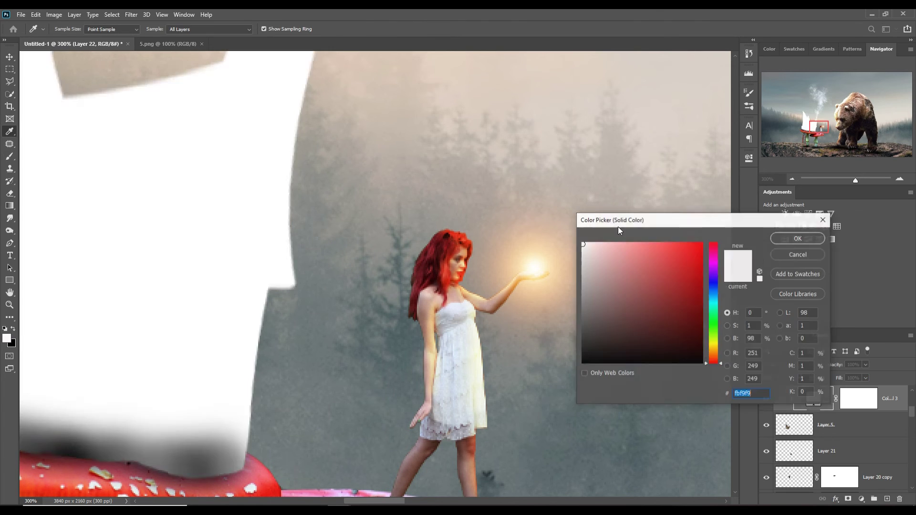
{"action": "left_click", "coordinate": [722, 359]}
{"action": "left_click_drag", "start_coordinate": [722, 358], "coordinate": [725, 364]}
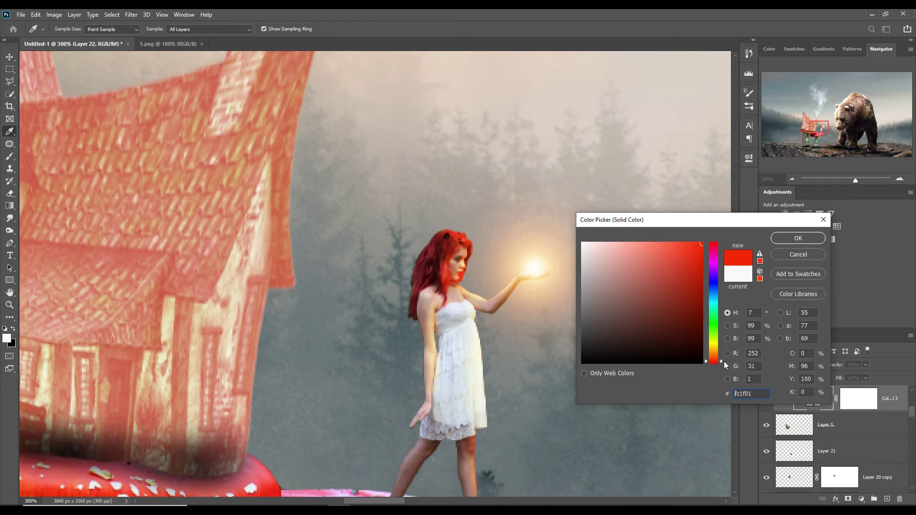
{"action": "left_click", "coordinate": [798, 238]}
Step: Recolour the tint fill to orange, hide it with a black mask, and enlarge the brush
{"action": "double_click", "coordinate": [813, 398]}
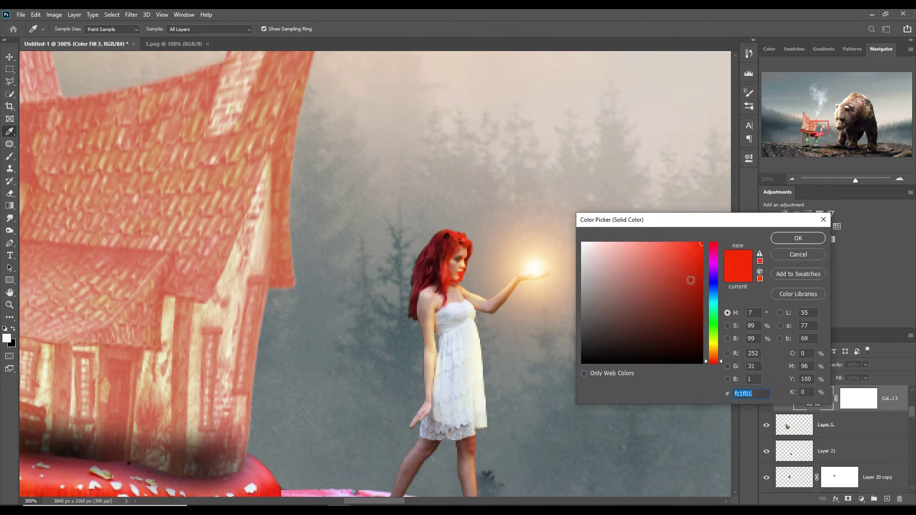
{"action": "left_click", "coordinate": [806, 238]}
{"action": "left_click", "coordinate": [859, 398]}
{"action": "key", "text": "ctrl+i"}
{"action": "key", "text": "b"}
{"action": "key", "text": "bracketright"}
{"action": "key", "text": "bracketright"}
{"action": "key", "text": "bracketright"}
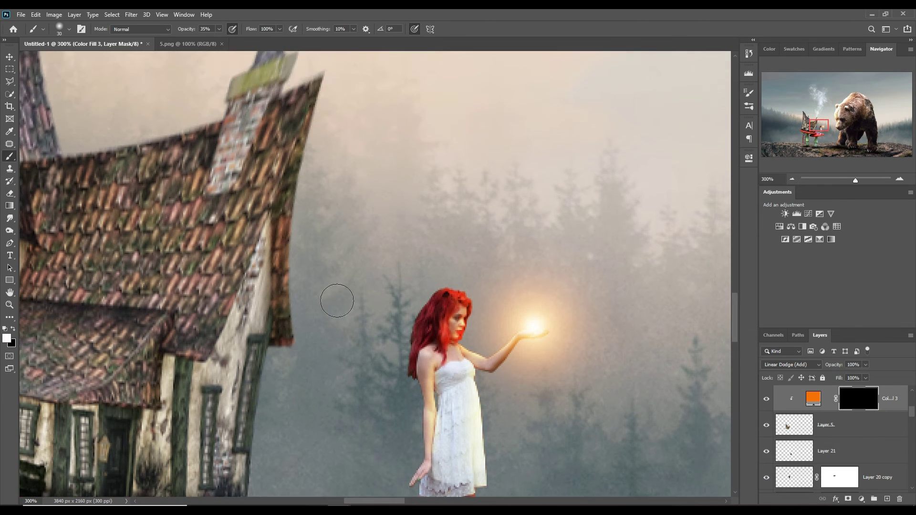
Step: Add a Curves adjustment layer above the house tint
{"action": "scroll", "coordinate": [327, 206], "scroll_direction": "down", "scroll_amount": 3}
{"action": "scroll", "coordinate": [413, 301], "scroll_direction": "up", "scroll_amount": 3}
{"action": "scroll", "coordinate": [412, 302], "scroll_direction": "up", "scroll_amount": 1}
{"action": "left_click", "coordinate": [861, 498]}
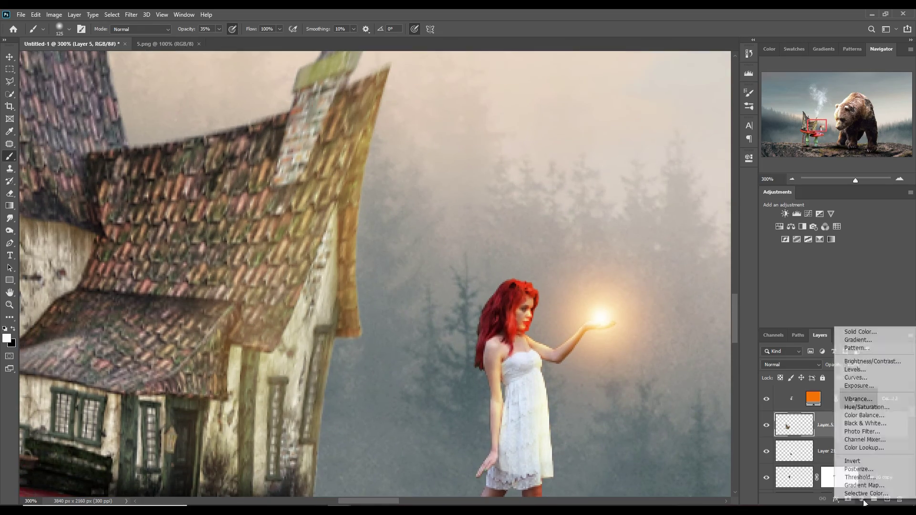
{"action": "left_click", "coordinate": [859, 396]}
Step: Clip the curve to the layer below, then place and scale the birds in the sky above the bear
{"action": "left_click", "coordinate": [7, 58]}
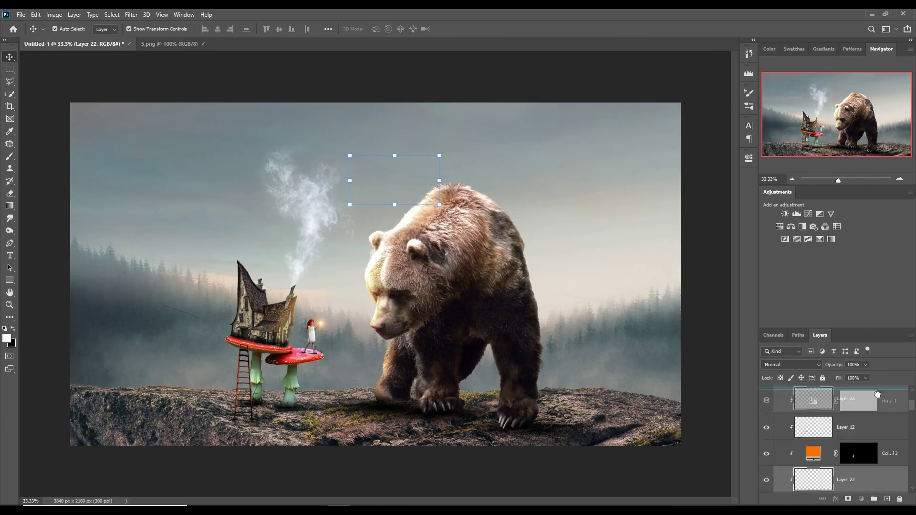
{"action": "left_click_drag", "start_coordinate": [877, 395], "coordinate": [877, 389]}
{"action": "left_click_drag", "start_coordinate": [439, 156], "coordinate": [512, 122]}
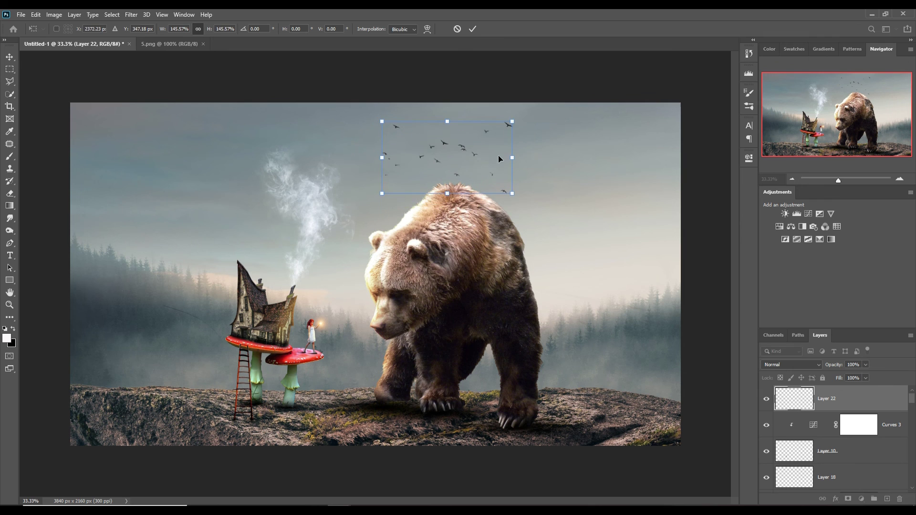
{"action": "key", "text": "Return"}
Step: Add a Curves adjustment above the birds to darken them
{"action": "left_click", "coordinate": [861, 499]}
{"action": "left_click", "coordinate": [856, 375]}
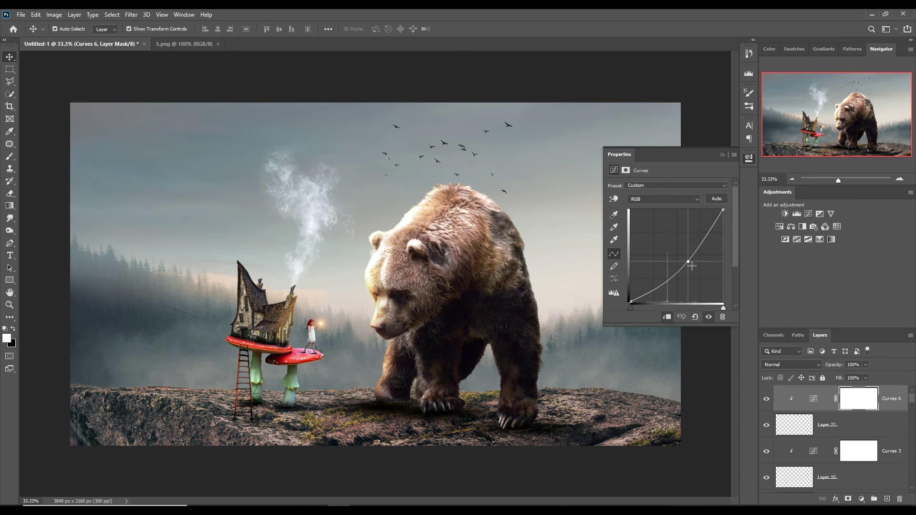
{"action": "right_click", "coordinate": [826, 403]}
Step: Duplicate the birds with their curve, move the copy to the upper-left sky, and add an empty layer
{"action": "key", "text": "Escape"}
{"action": "left_click_drag", "start_coordinate": [447, 157], "coordinate": [112, 181]}
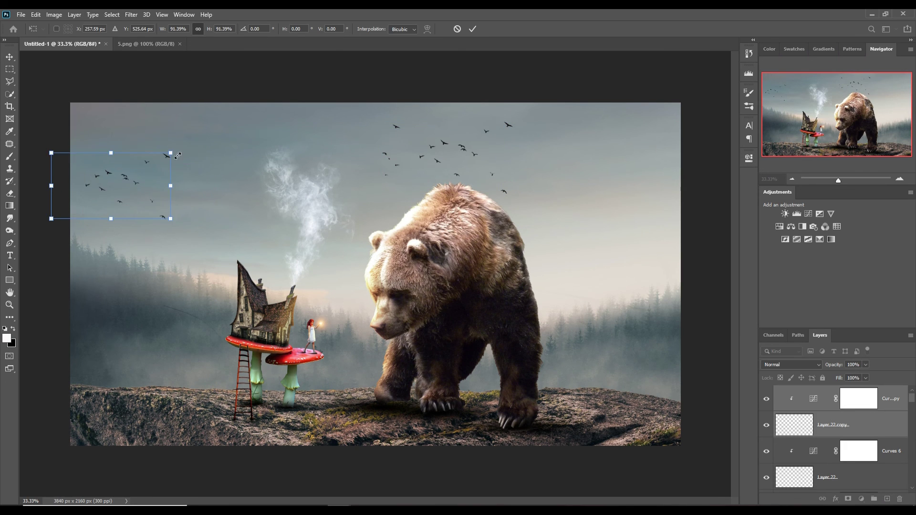
{"action": "scroll", "coordinate": [840, 439], "scroll_direction": "down", "scroll_amount": 5}
{"action": "left_click", "coordinate": [871, 451]}
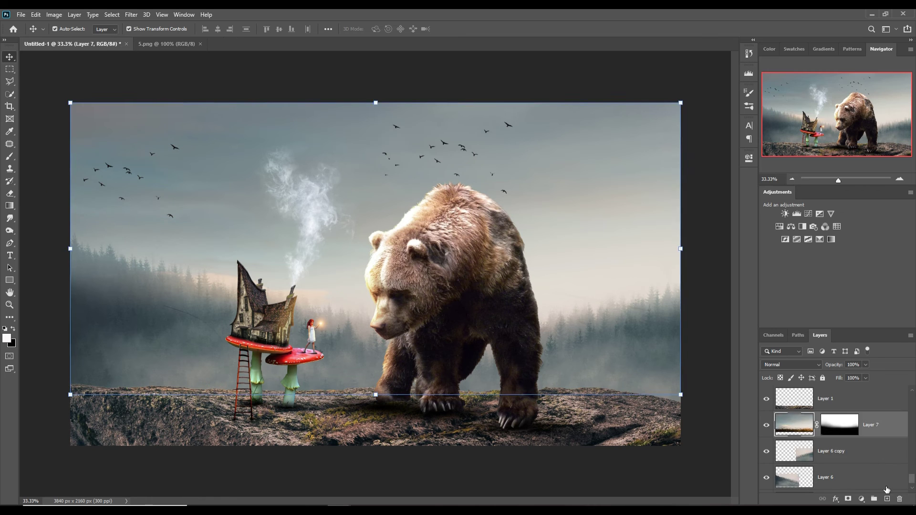
{"action": "key", "text": "ctrl+shift+alt+n"}
Step: Paint a soft cyan glow across the right-hand sky
{"action": "key", "text": "i"}
{"action": "left_click", "coordinate": [6, 339]}
{"action": "key", "text": "Return"}
{"action": "key", "text": "b"}
{"action": "left_click_drag", "start_coordinate": [613, 153], "coordinate": [522, 450]}
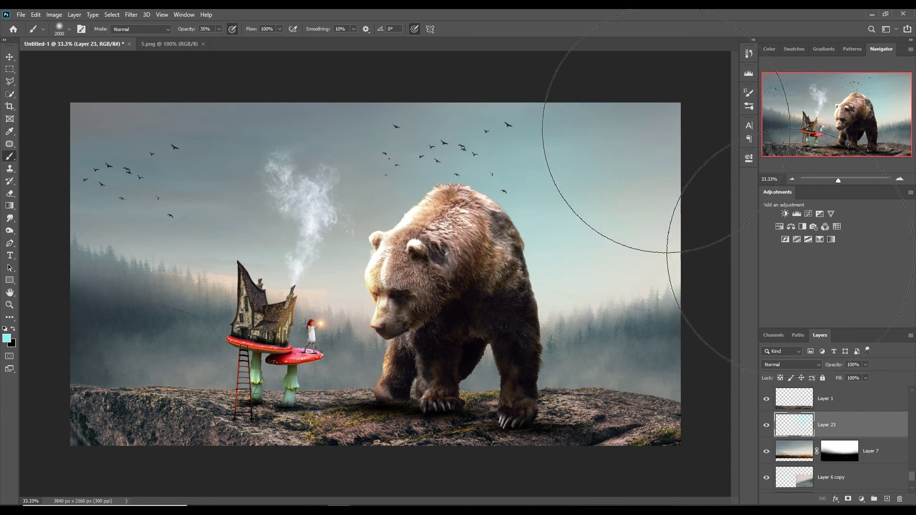
Step: On a new layer, paint black along the bottom to darken the scene
{"action": "key", "text": "v"}
{"action": "scroll", "coordinate": [901, 411], "scroll_direction": "down", "scroll_amount": 2}
{"action": "key", "text": "ctrl+shift+alt+n"}
{"action": "key", "text": "b"}
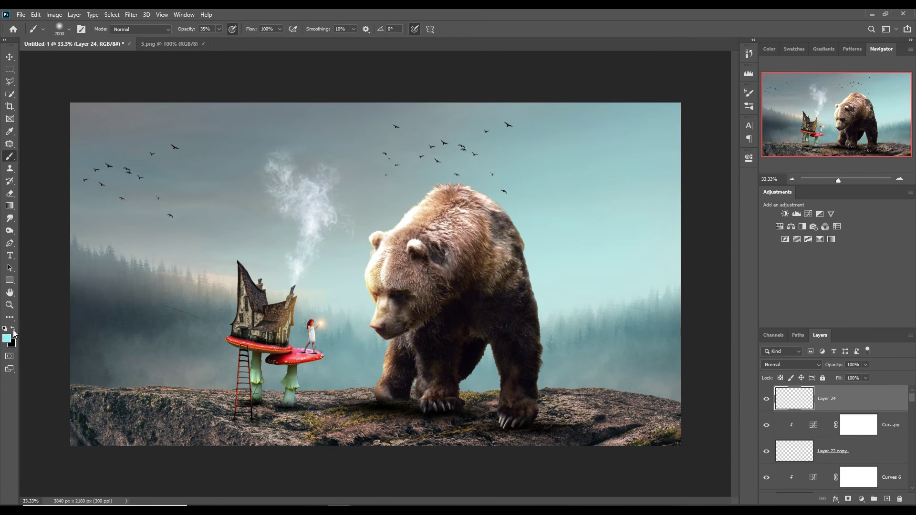
{"action": "key", "text": "x"}
{"action": "left_click_drag", "start_coordinate": [215, 501], "coordinate": [732, 503]}
{"action": "key", "text": "v"}
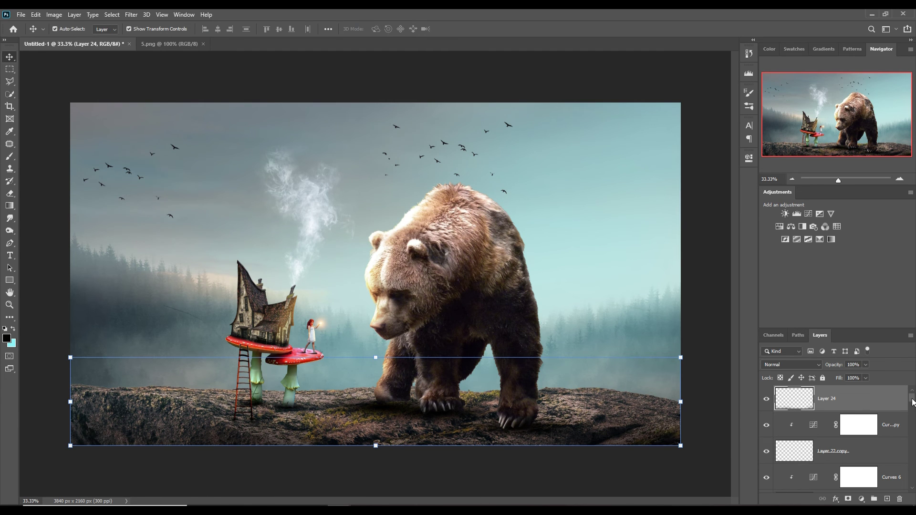
Step: Merge all visible layers into a new layer and convert it to a Smart Object
{"action": "key", "text": "shift+ctrl+alt+e"}
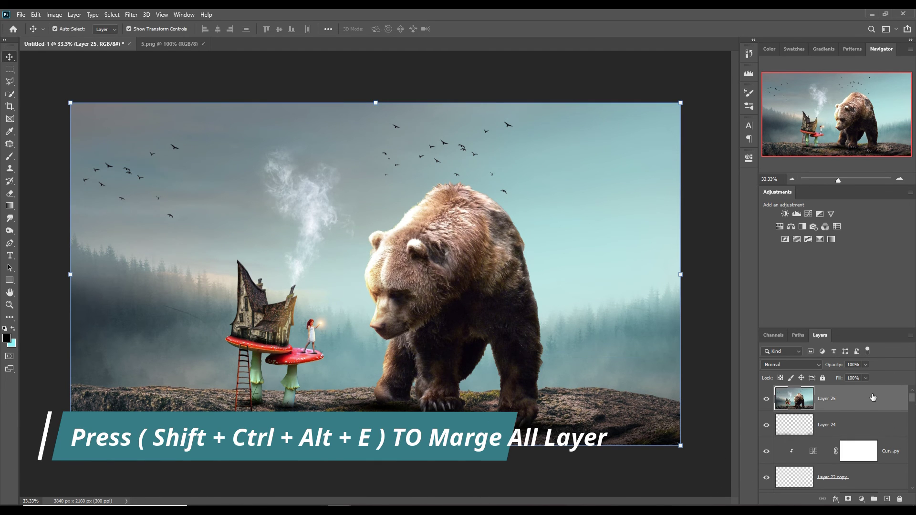
{"action": "right_click", "coordinate": [873, 397]}
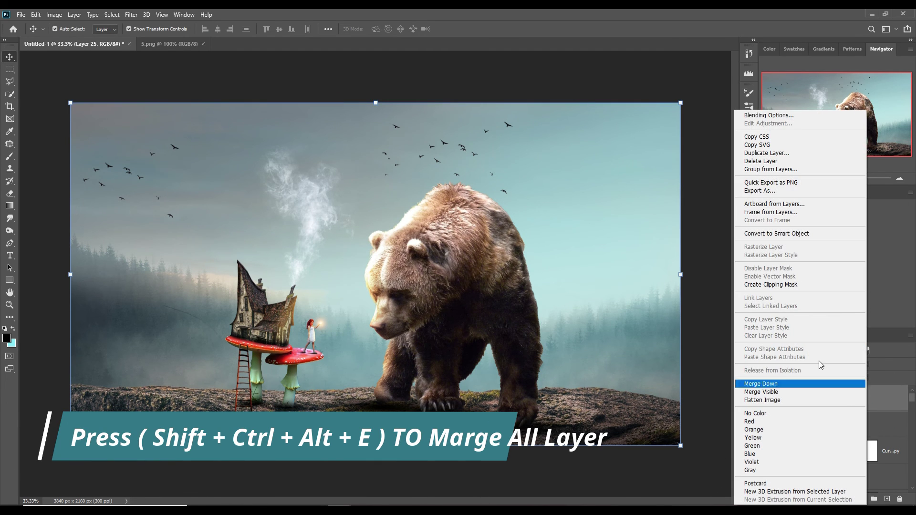
{"action": "left_click", "coordinate": [797, 234]}
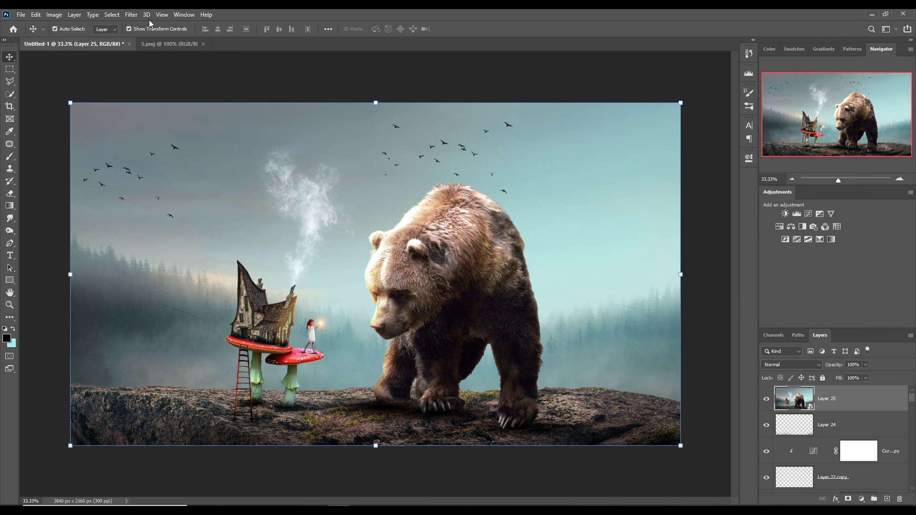
{"action": "left_click", "coordinate": [131, 14]}
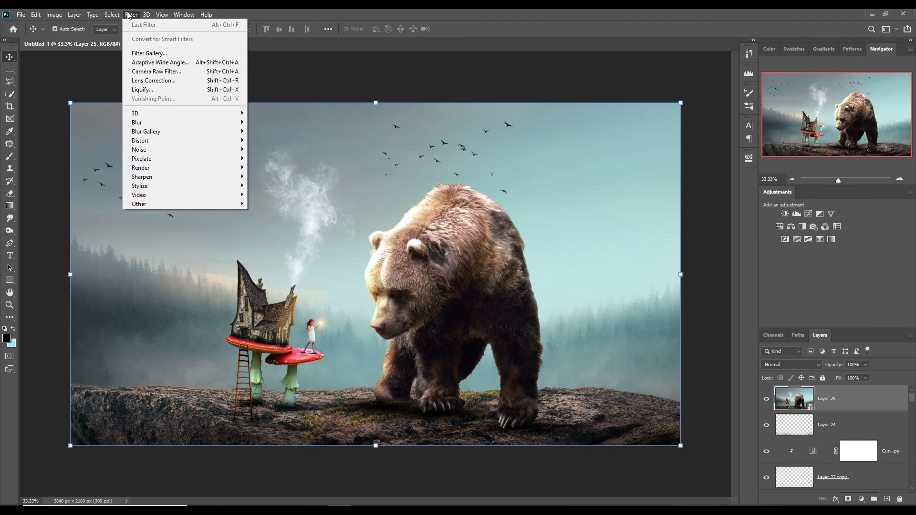
Step: In Camera Raw, raise Highlights to +7, lift the Blacks, and brighten shadows on the tone curve
{"action": "left_click", "coordinate": [149, 73]}
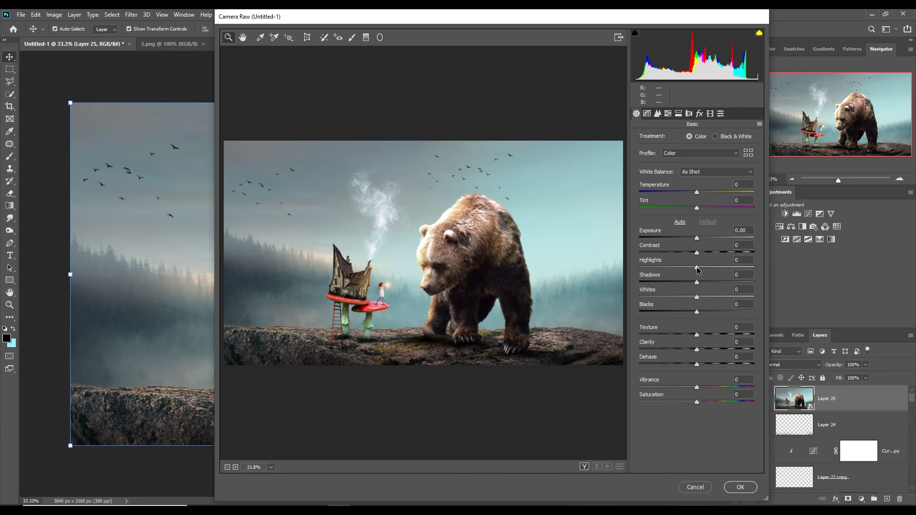
{"action": "left_click_drag", "start_coordinate": [698, 270], "coordinate": [701, 271]}
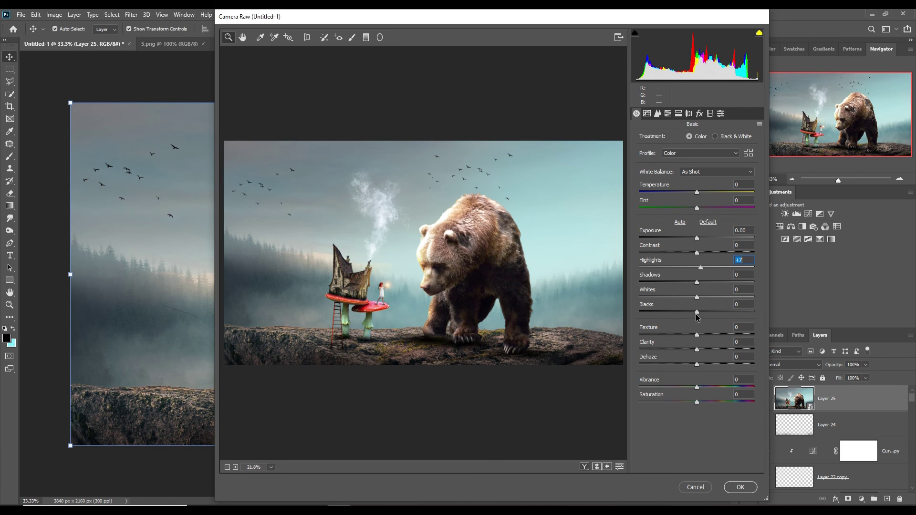
{"action": "left_click_drag", "start_coordinate": [698, 312], "coordinate": [702, 314]}
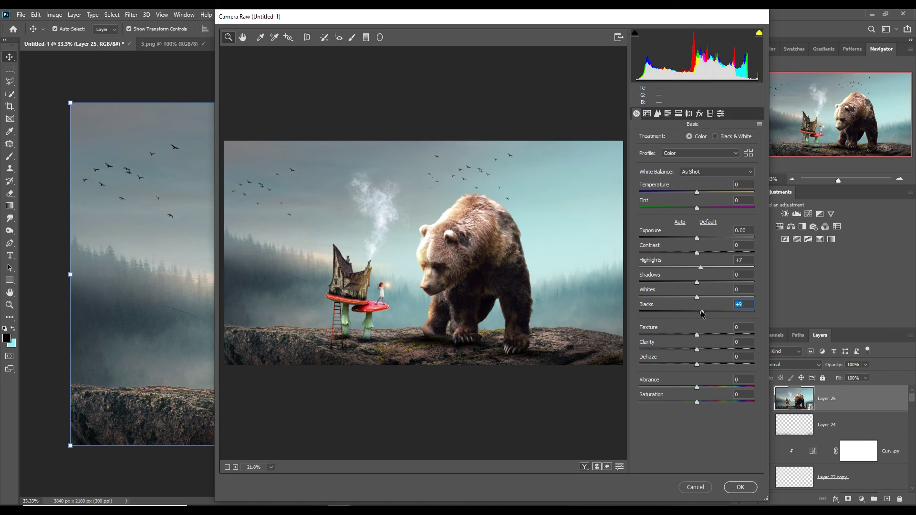
{"action": "left_click", "coordinate": [648, 114]}
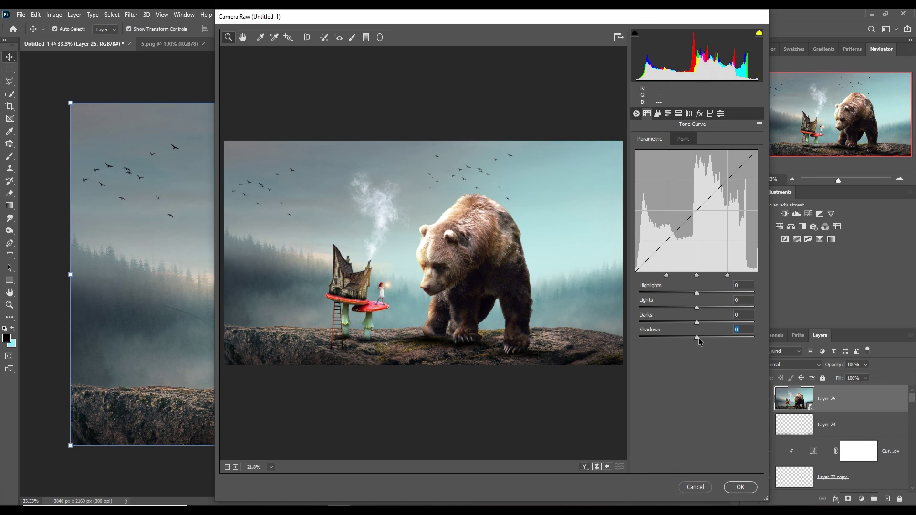
{"action": "mouse_move", "coordinate": [699, 338]}
{"action": "left_mouse_down"}
{"action": "mouse_move", "coordinate": [709, 337]}
{"action": "mouse_move", "coordinate": [700, 293]}
{"action": "mouse_move", "coordinate": [680, 308]}
{"action": "left_mouse_up"}
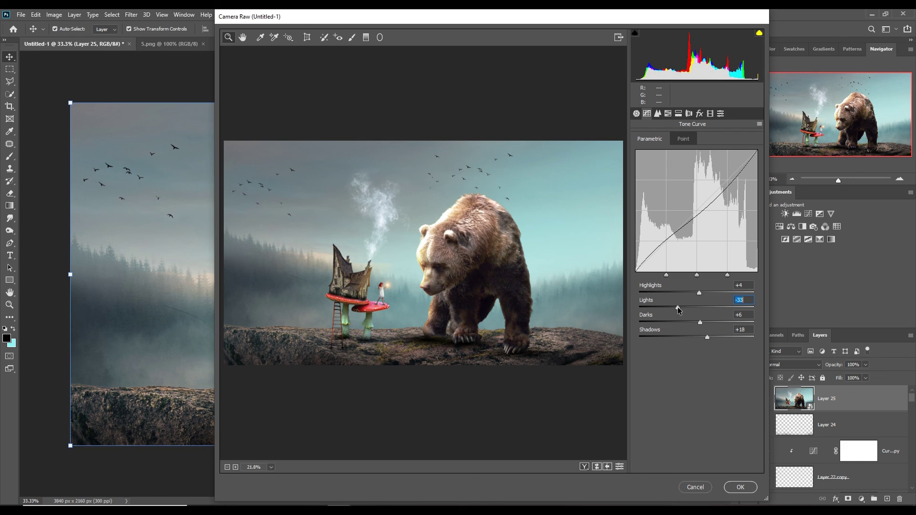
Step: Set sharpening to 55 and split-tone highlights hue 32/sat 7, shadows hue 233/sat 8, then apply
{"action": "left_click", "coordinate": [658, 114]}
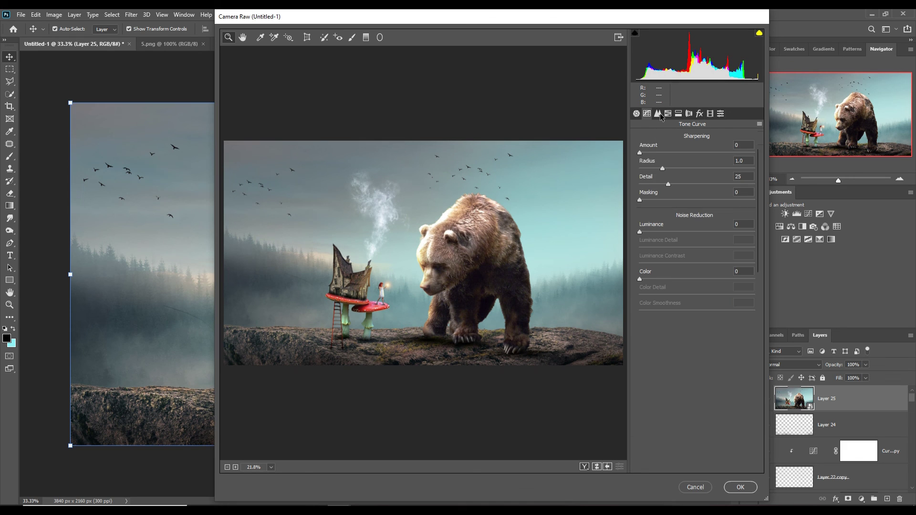
{"action": "key", "text": "Down"}
{"action": "key", "text": "Down"}
{"action": "key", "text": "Down"}
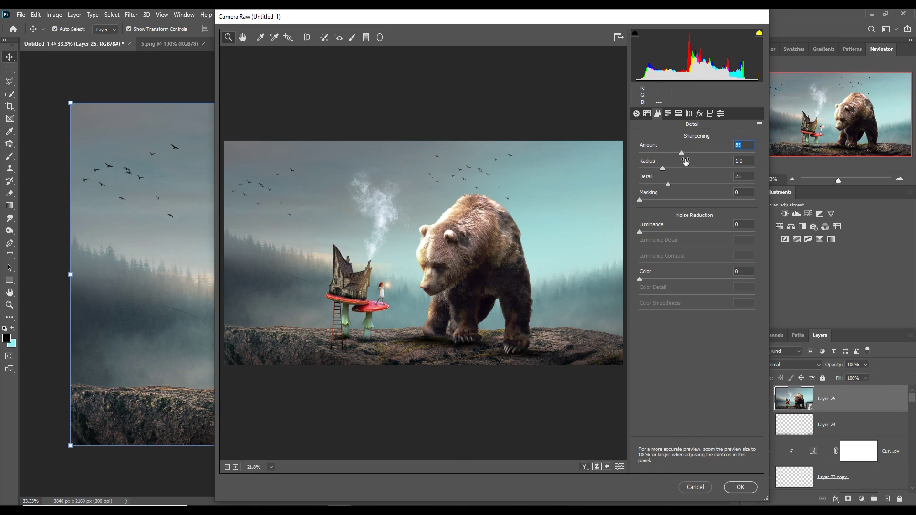
{"action": "left_click", "coordinate": [679, 114]}
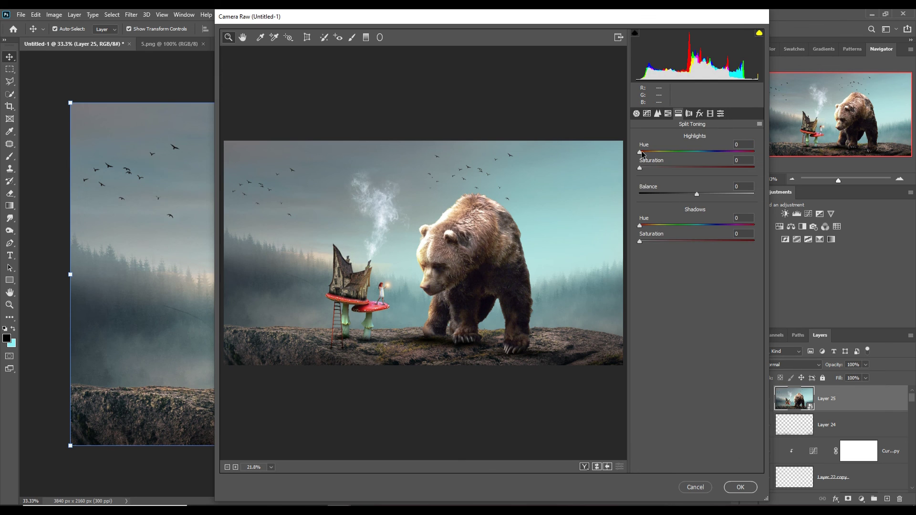
{"action": "mouse_move", "coordinate": [640, 151]}
{"action": "left_mouse_down"}
{"action": "mouse_move", "coordinate": [650, 152]}
{"action": "mouse_move", "coordinate": [650, 171]}
{"action": "left_mouse_up"}
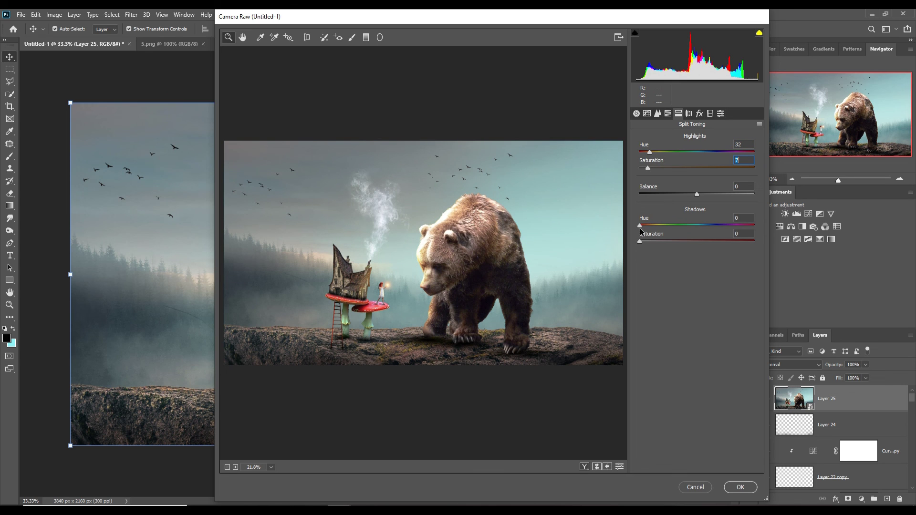
{"action": "left_click_drag", "start_coordinate": [641, 225], "coordinate": [714, 226]}
{"action": "left_click_drag", "start_coordinate": [640, 241], "coordinate": [648, 241]}
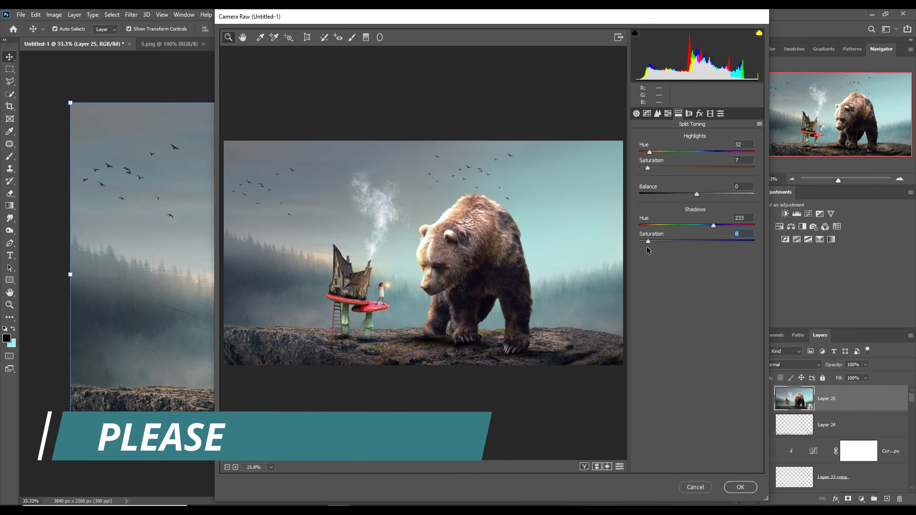
{"action": "left_click", "coordinate": [740, 487]}
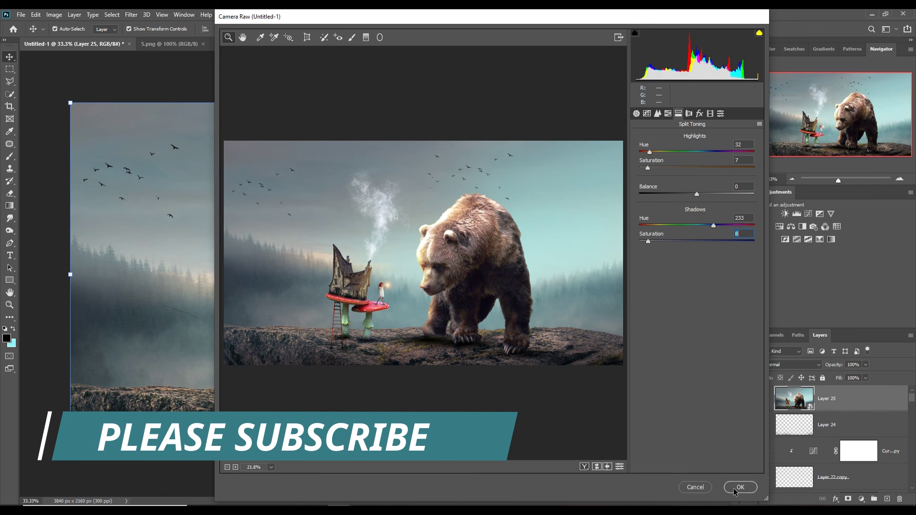